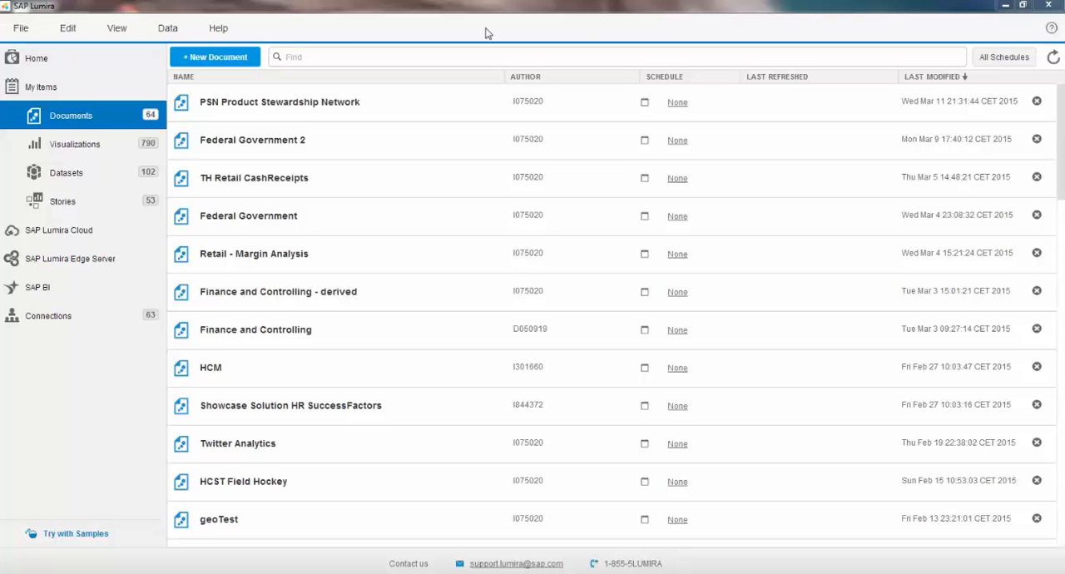
# Step: Create a new document with a dataset from the Excel file example_survey_responses-apples.xlsx in the sample Data folder, keeping all columns
pyautogui.click(229, 61)
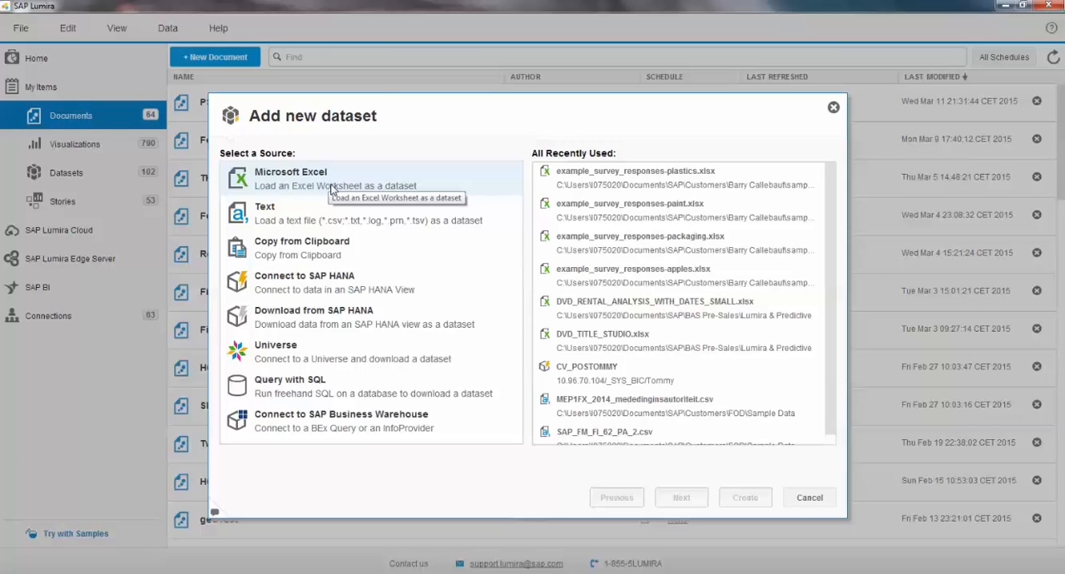
pyautogui.click(326, 182)
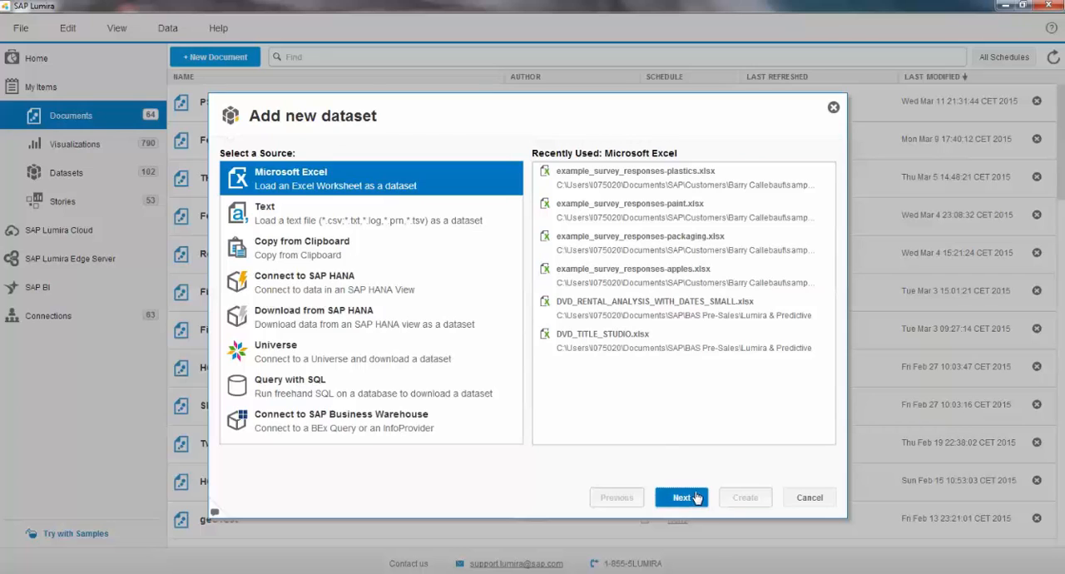
pyautogui.click(697, 498)
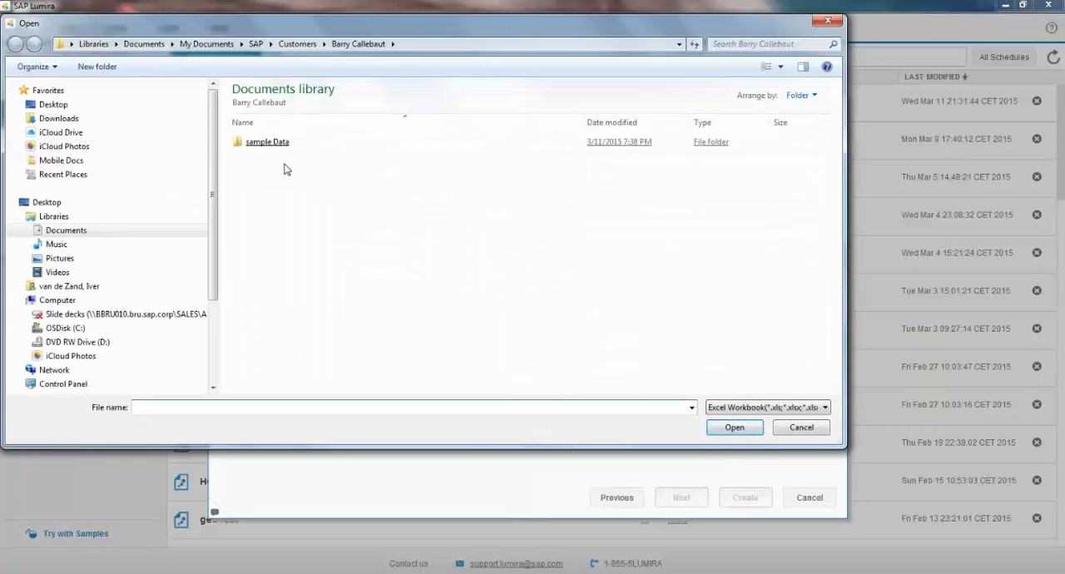
pyautogui.doubleClick(276, 146)
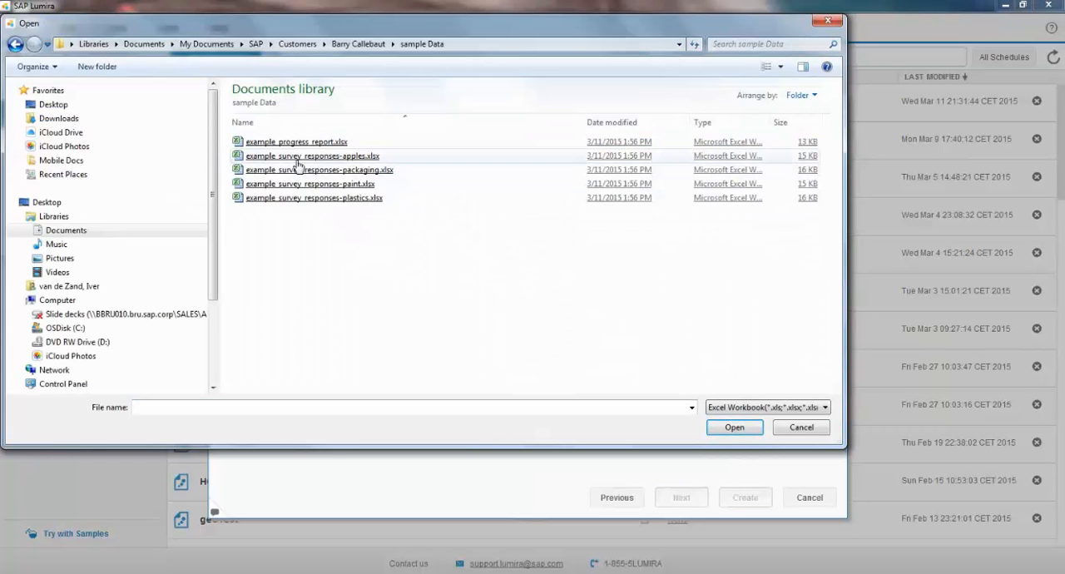
pyautogui.click(325, 158)
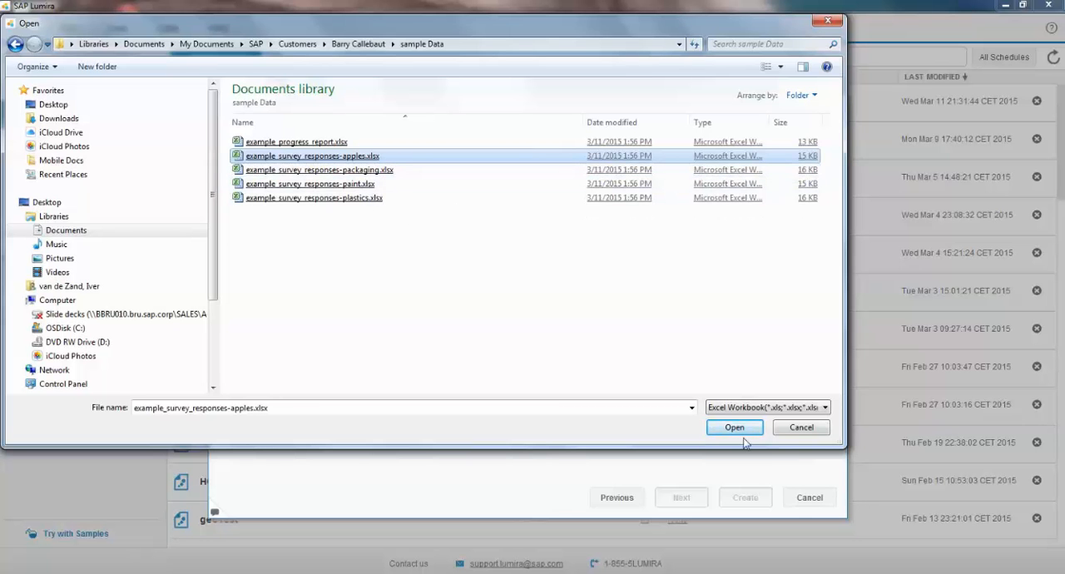
pyautogui.click(736, 427)
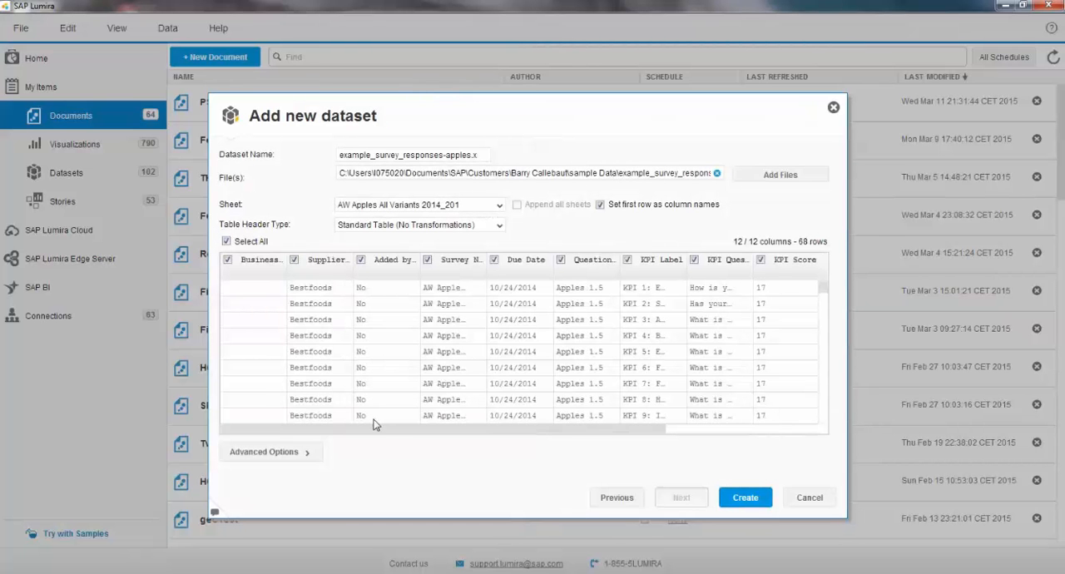
pyautogui.moveTo(382, 430)
pyautogui.mouseDown()
pyautogui.moveTo(458, 431)
pyautogui.moveTo(575, 457)
pyautogui.moveTo(401, 431)
pyautogui.mouseUp()
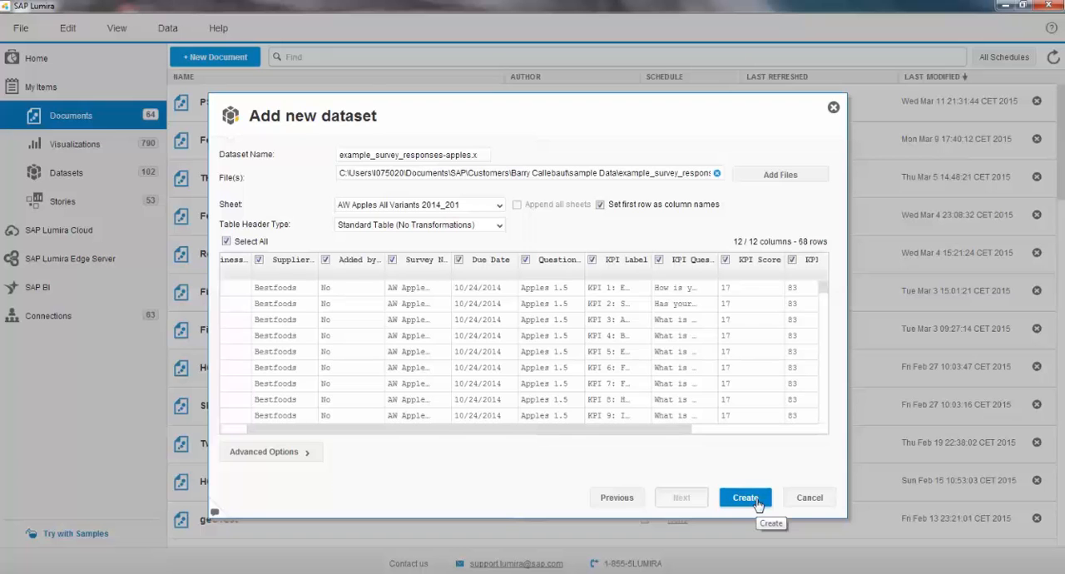
pyautogui.click(745, 498)
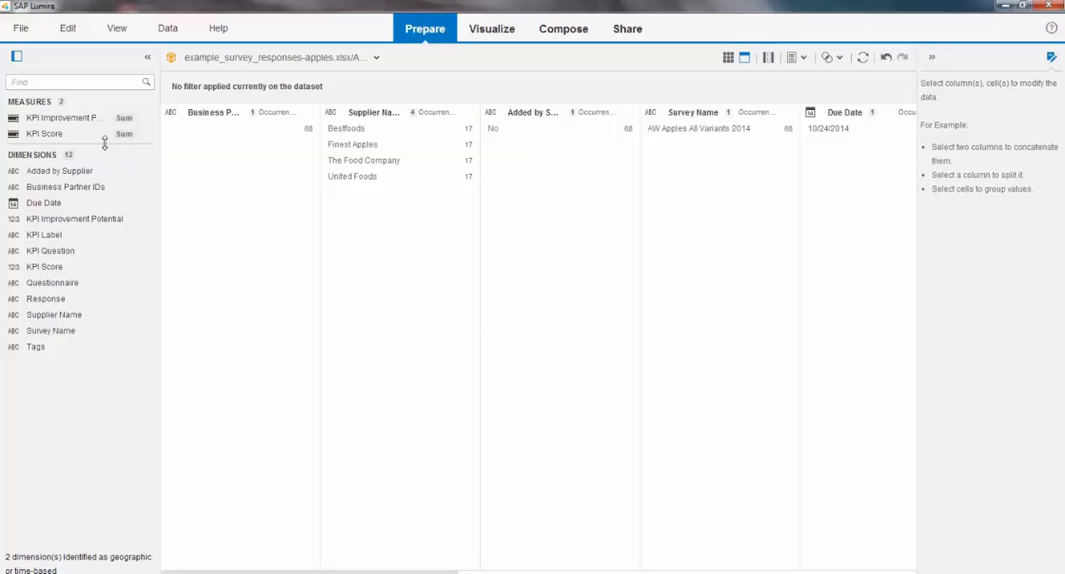
# Step: Enlarge the measures area and inspect the KPI measures of the new dataset
pyautogui.moveTo(102, 144); pyautogui.dragTo(102, 199)
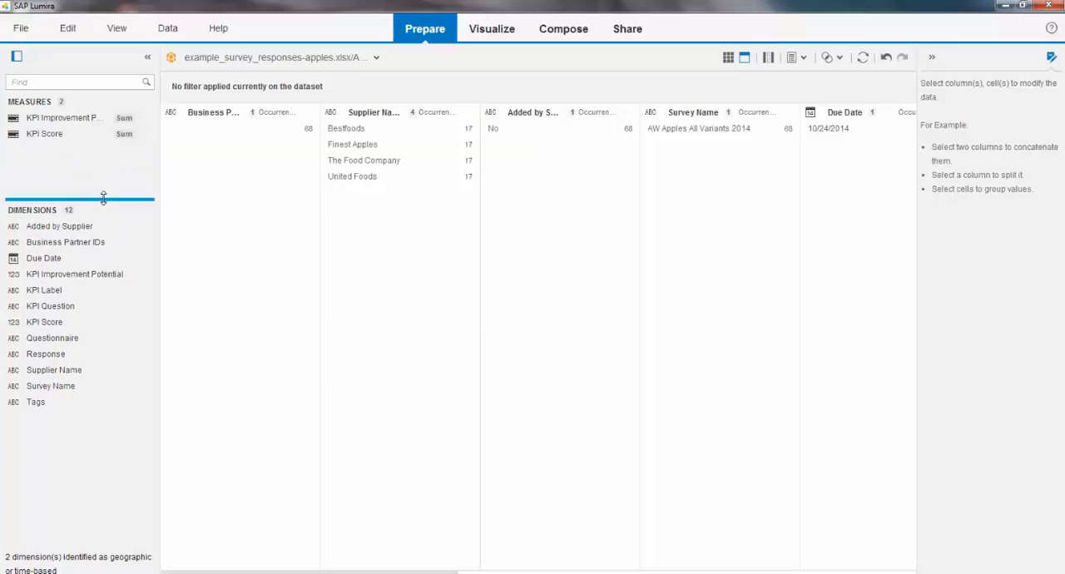
pyautogui.click(75, 119)
# Step: Append the Excel file example_survey_responses-packaging.xlsx to the apples dataset, keeping the proposed column mapping
pyautogui.click(839, 61)
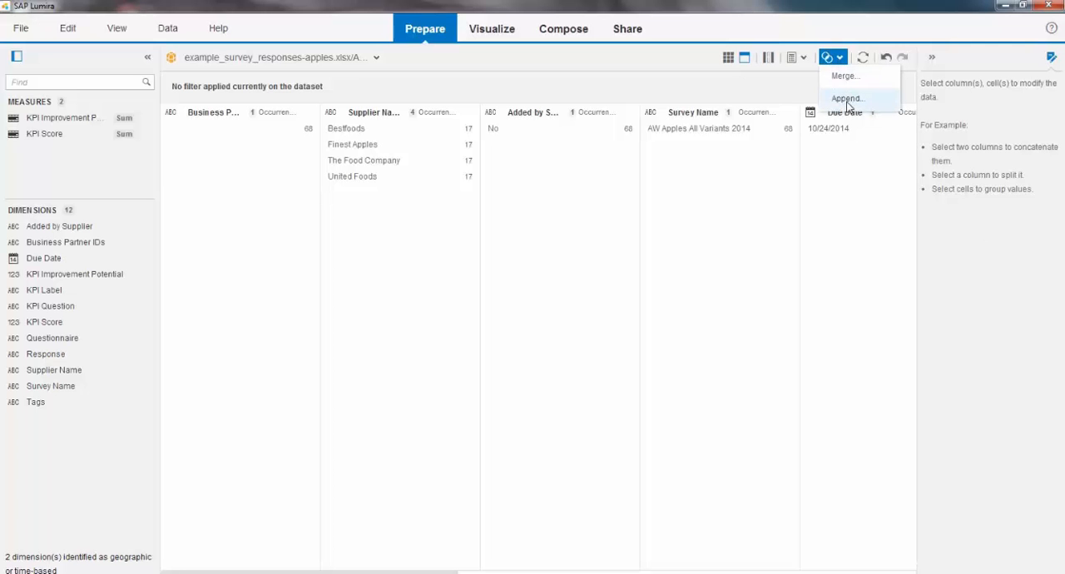
pyautogui.click(847, 99)
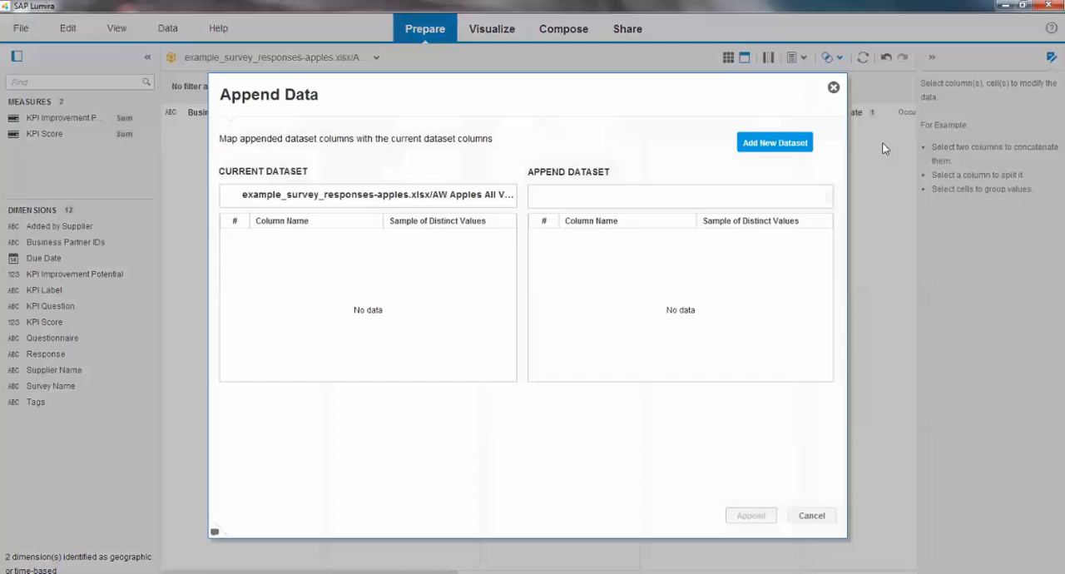
pyautogui.click(769, 144)
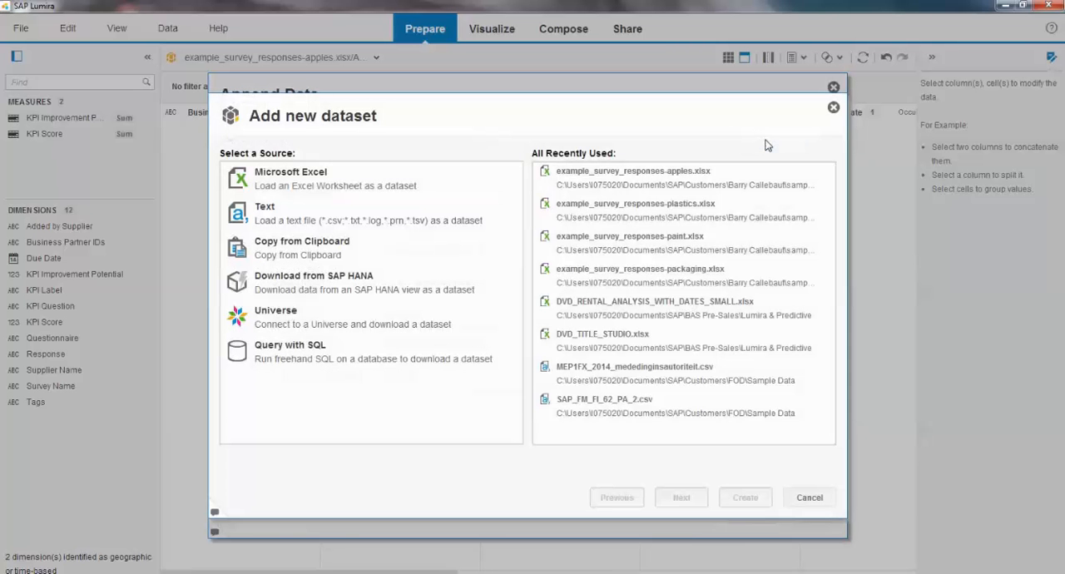
pyautogui.click(352, 185)
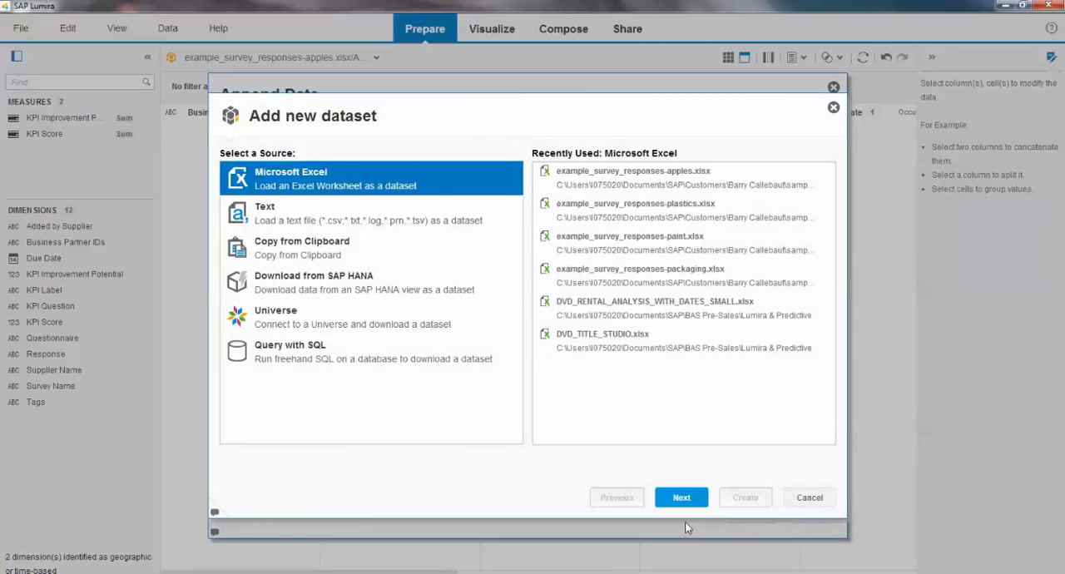
pyautogui.click(681, 498)
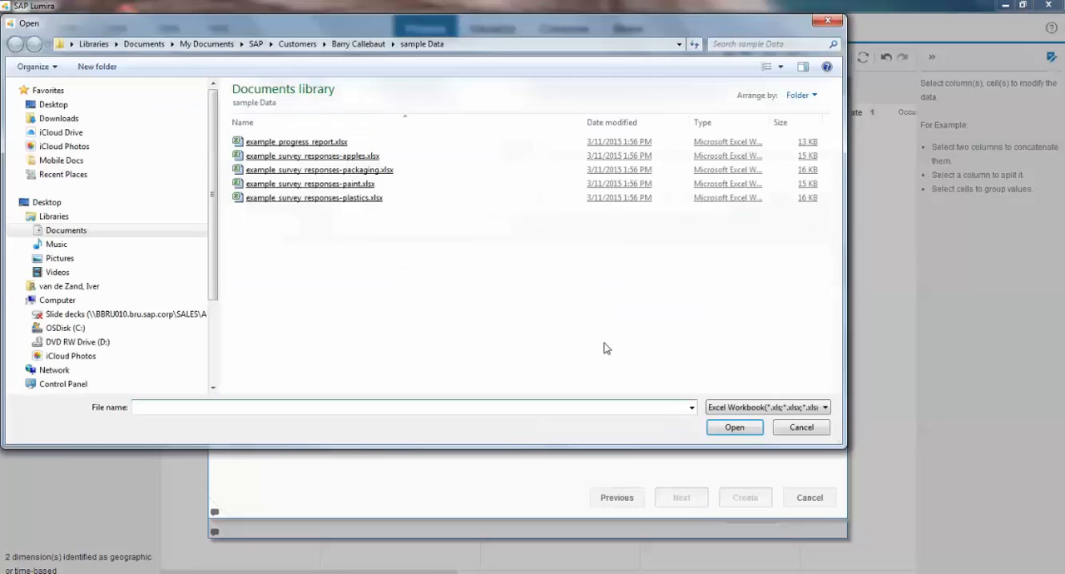
pyautogui.doubleClick(367, 170)
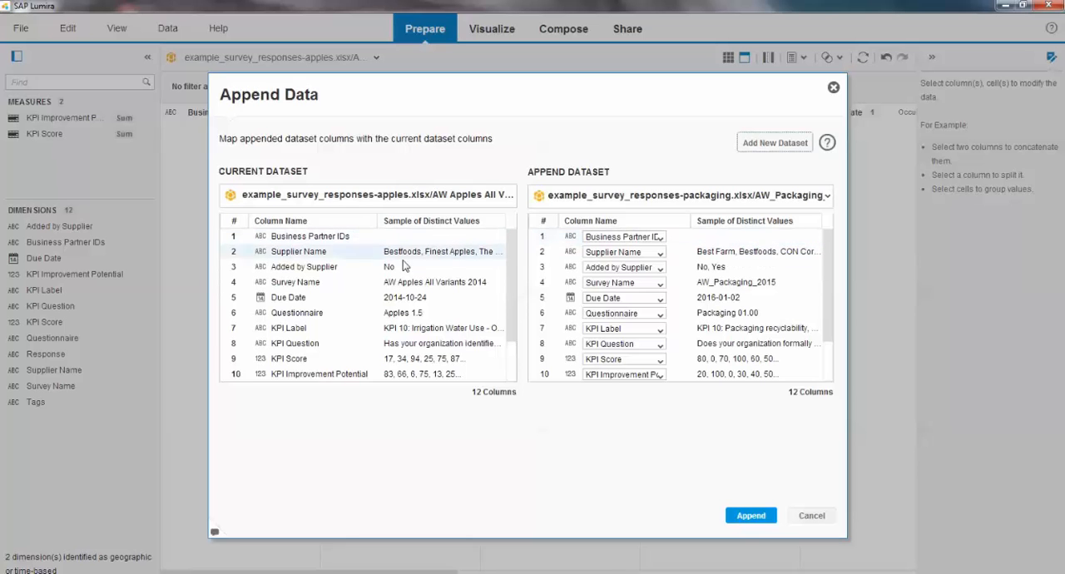
pyautogui.click(773, 517)
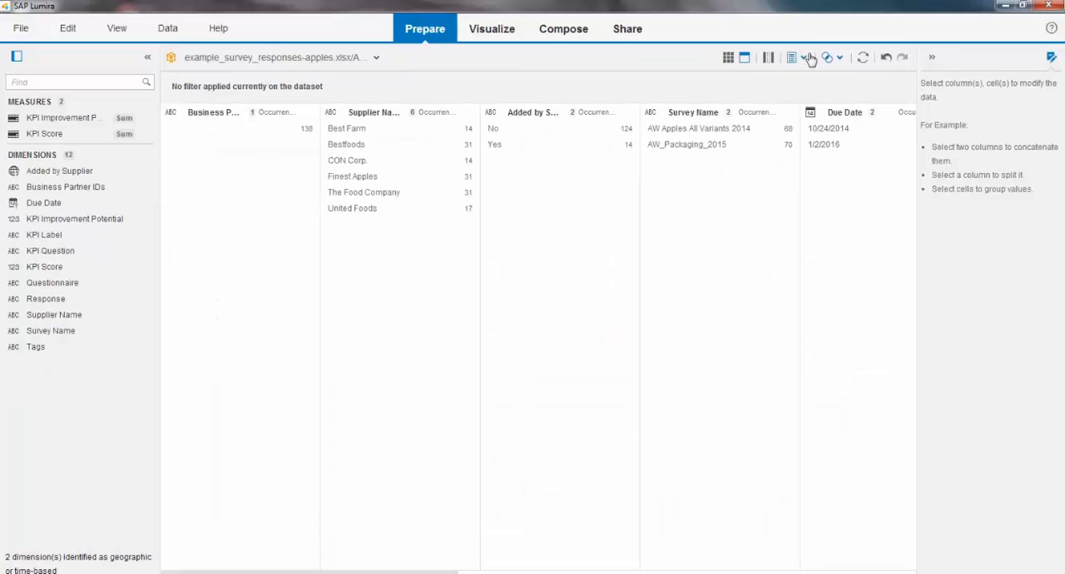
# Step: Append the Excel file example_survey_responses-paint.xlsx to the current dataset, keeping all columns and the proposed mapping
pyautogui.click(840, 60)
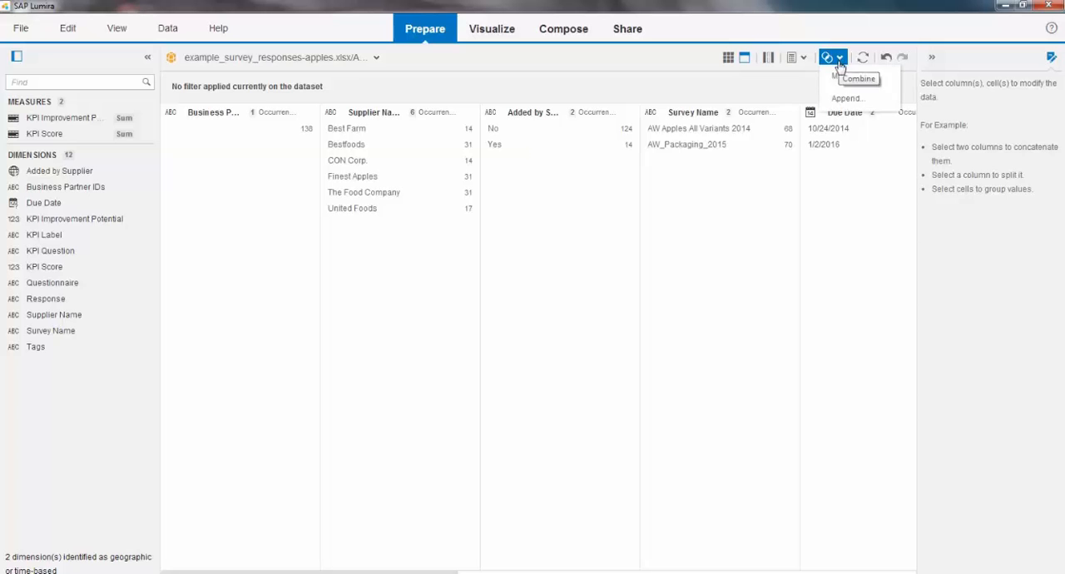
pyautogui.click(845, 97)
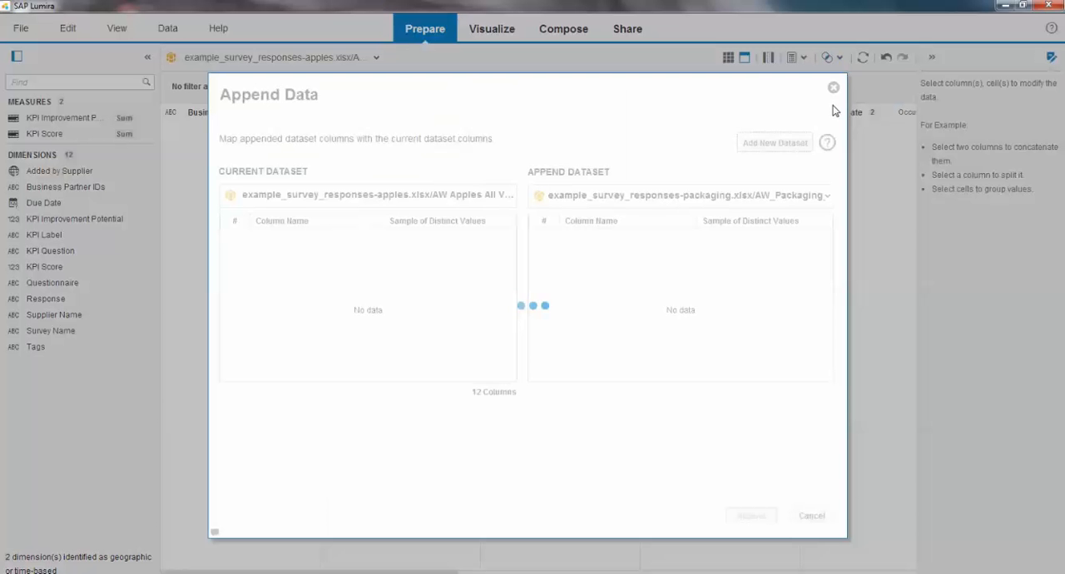
pyautogui.click(773, 144)
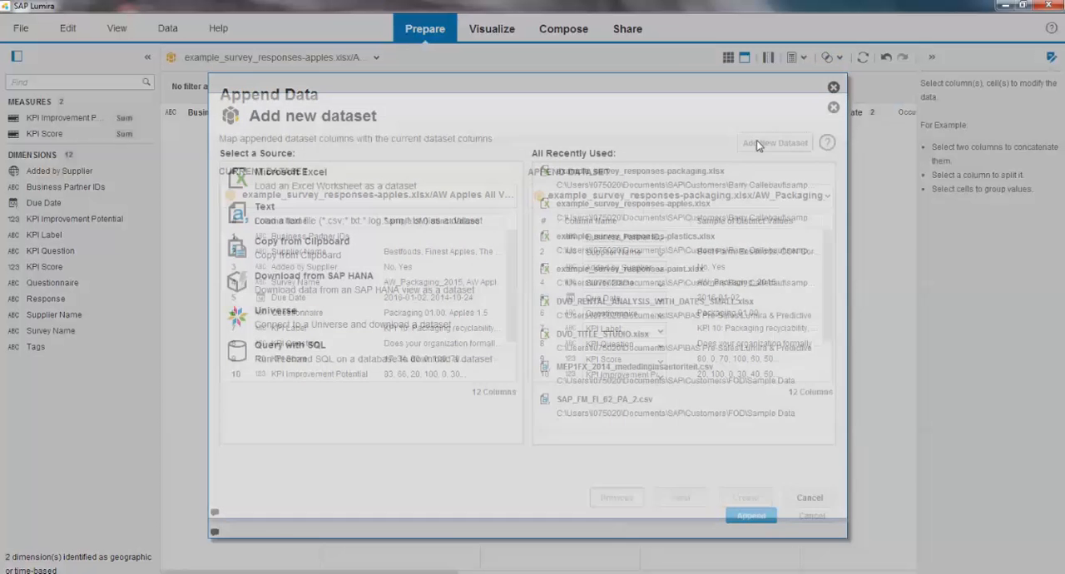
pyautogui.click(270, 193)
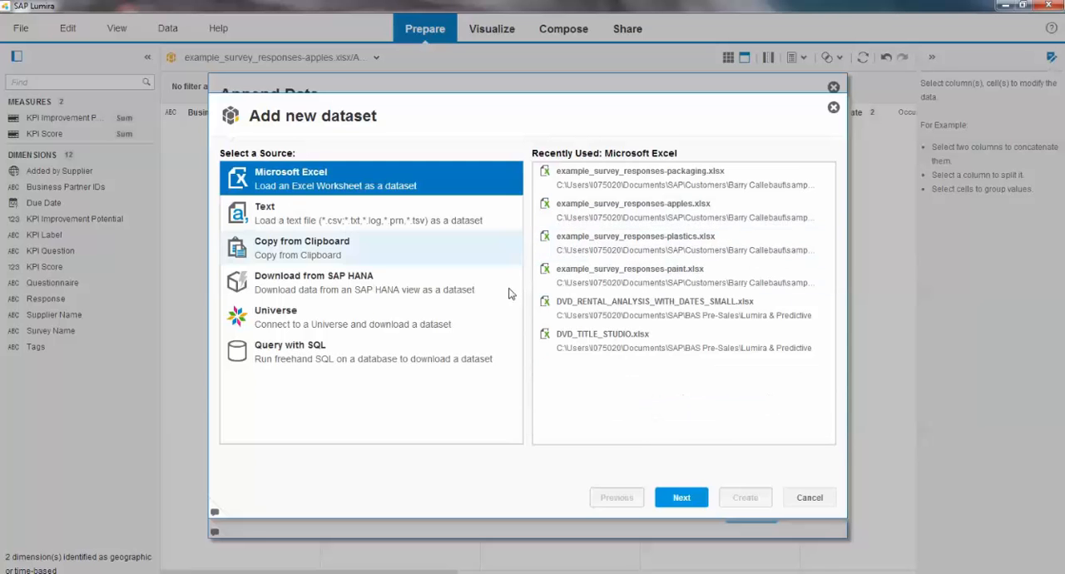
pyautogui.click(684, 498)
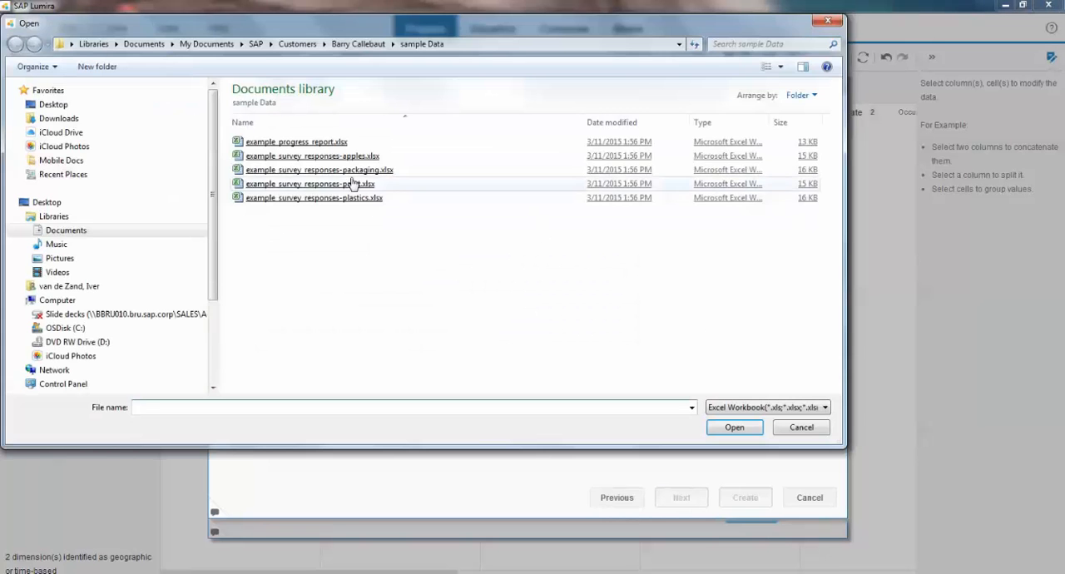
pyautogui.doubleClick(347, 184)
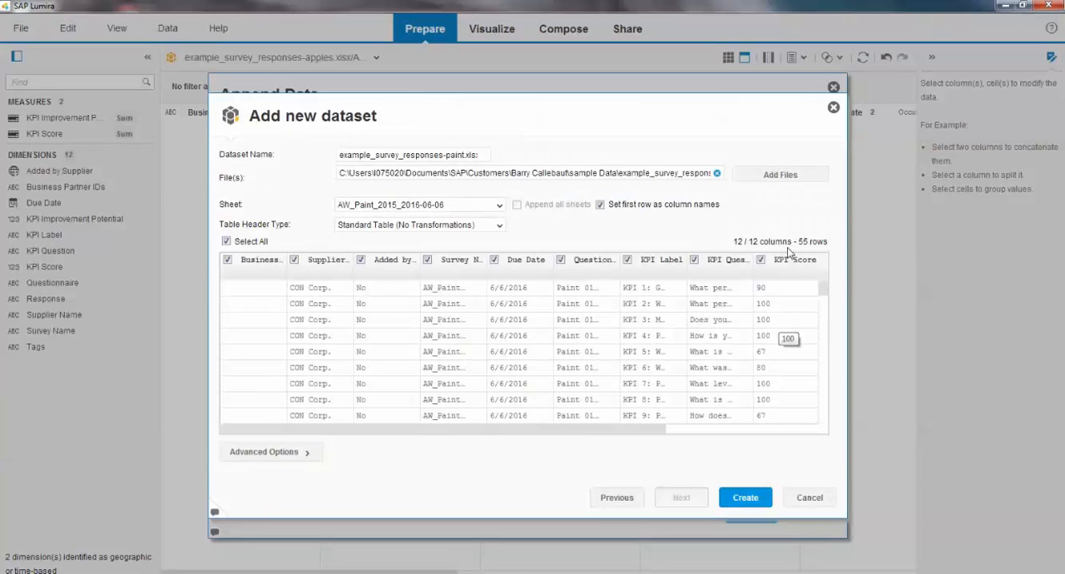
pyautogui.click(752, 498)
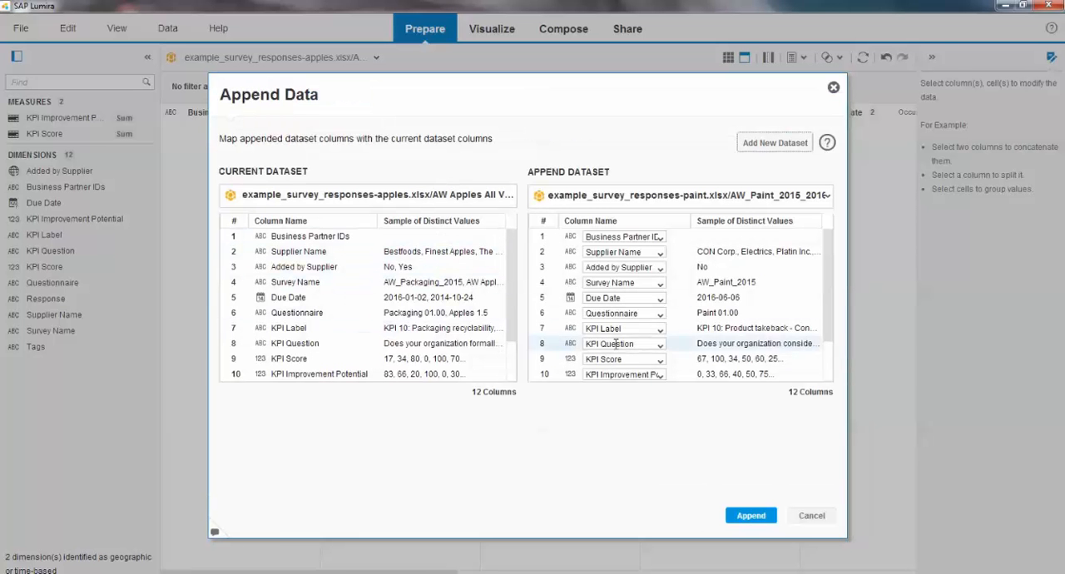
pyautogui.click(771, 518)
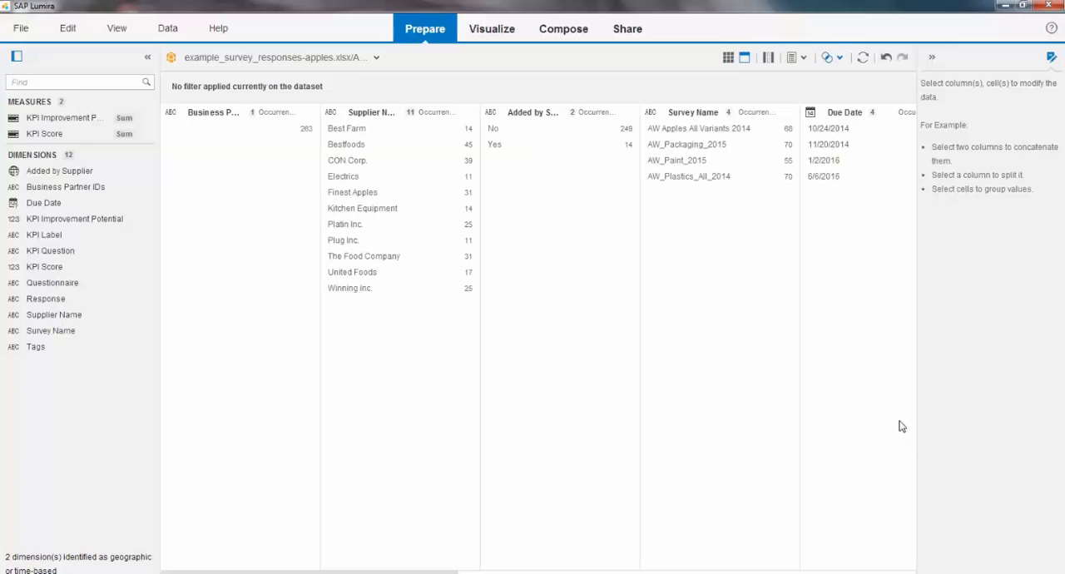
# Step: Create a time hierarchy from the Due Date dimension
pyautogui.click(683, 144)
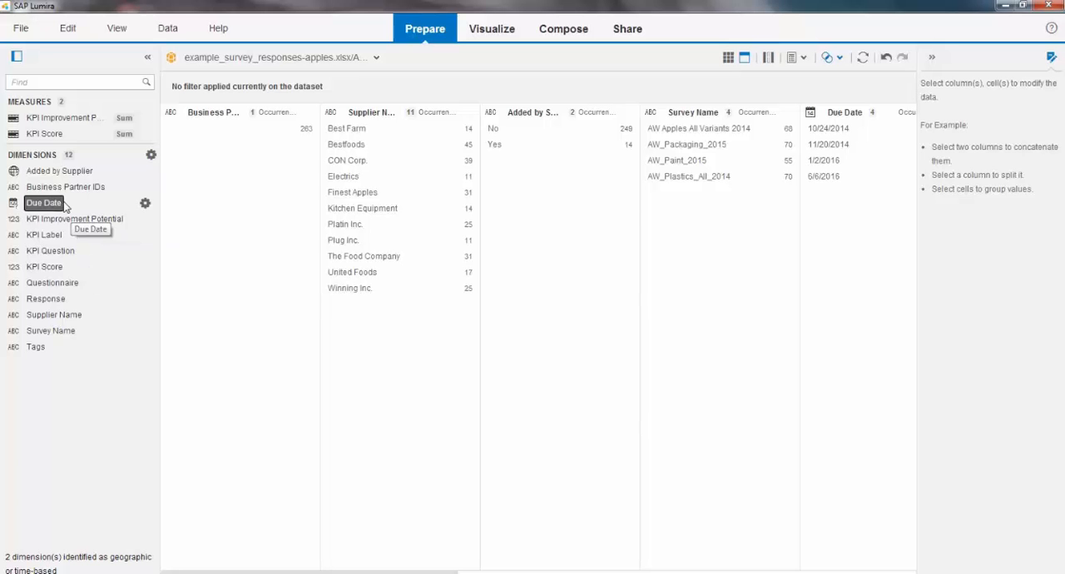
pyautogui.click(144, 204)
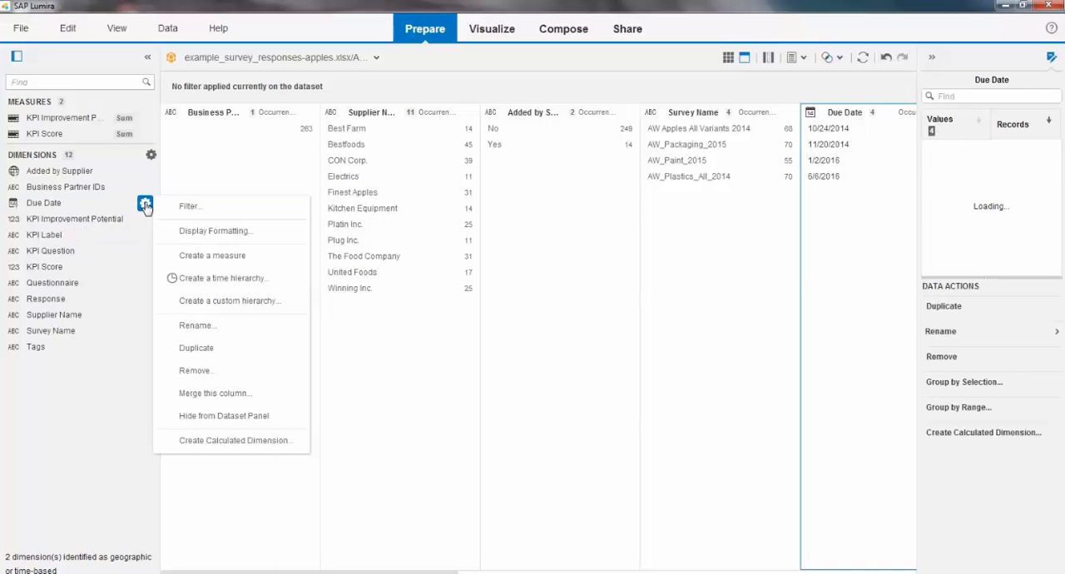
pyautogui.click(238, 280)
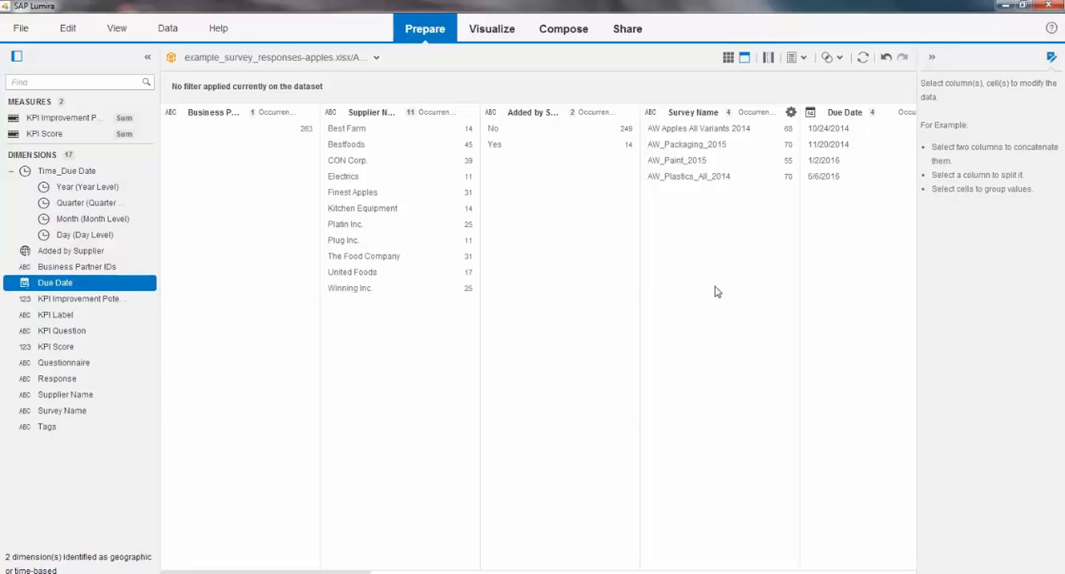
# Step: Replace the value "AW Apples All Variants 2014" with "Apples" in all cells of the Survey Name column
pyautogui.click(722, 130)
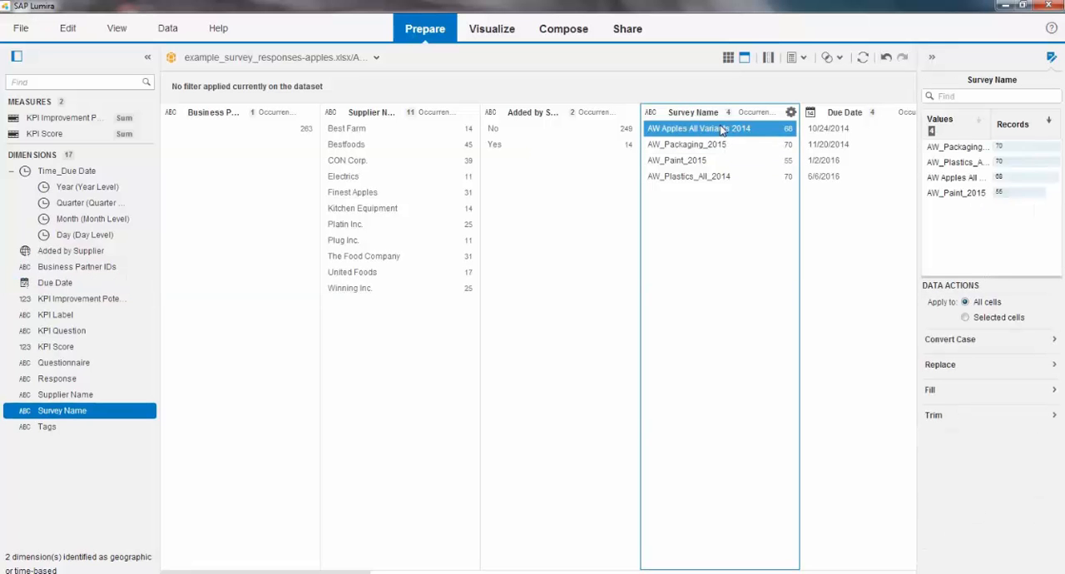
pyautogui.click(969, 367)
pyautogui.click(964, 426)
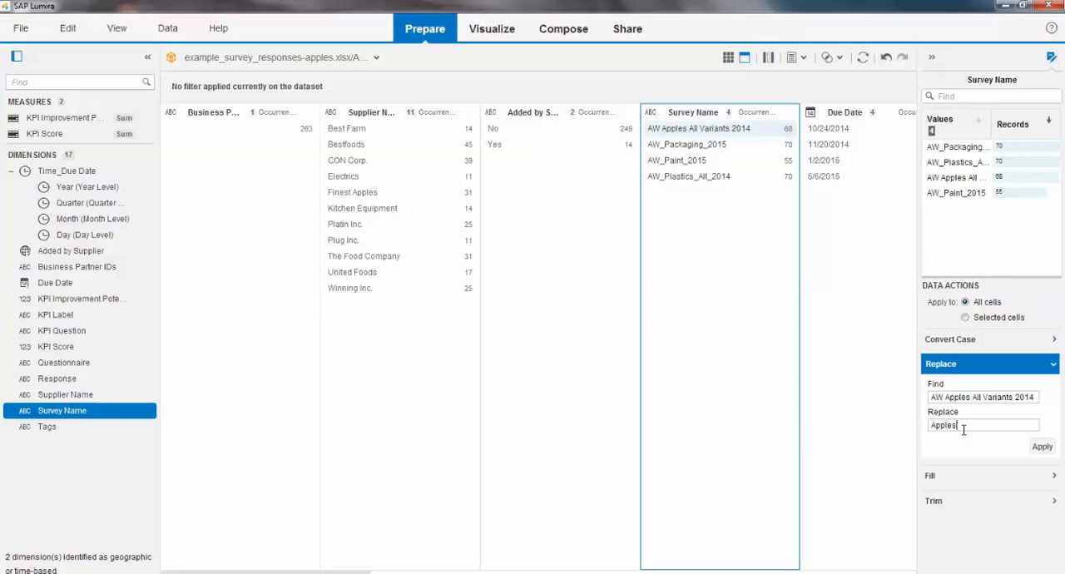
pyautogui.click(1042, 447)
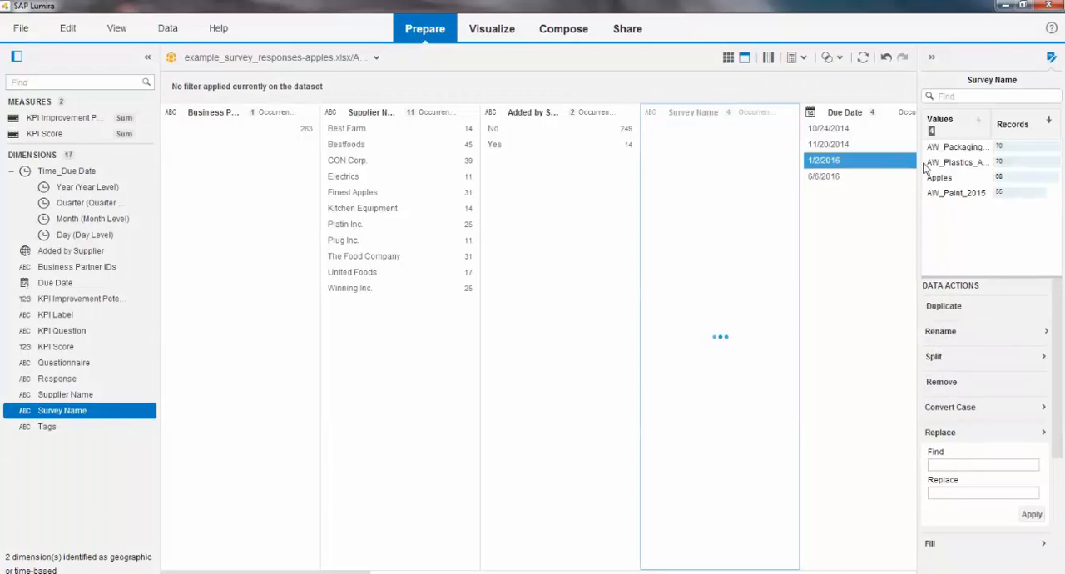
# Step: Replace the value "AW_Plastics_All_2014" with "Plastics" in all cells of the Survey Name column
pyautogui.click(952, 163)
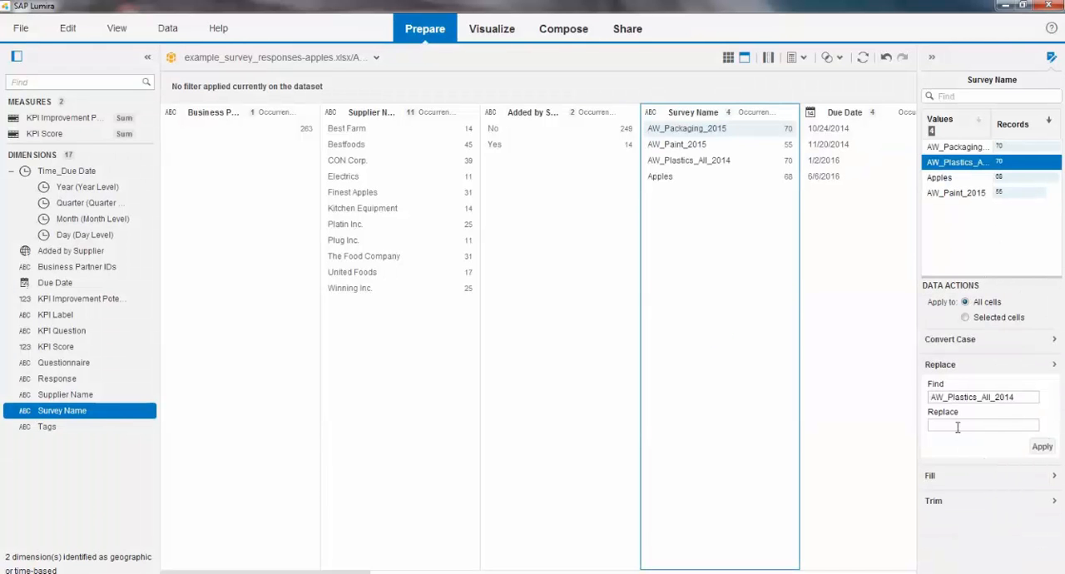
pyautogui.click(953, 426)
pyautogui.click(1043, 448)
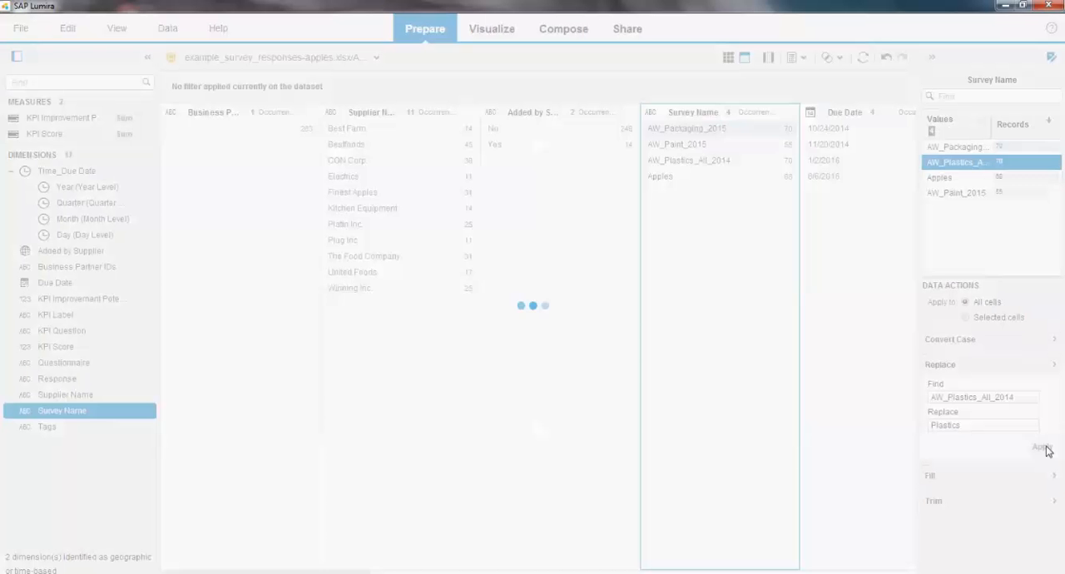
# Step: Replace the value "AW_Paint_2015" with "Paint" in all cells of the Survey Name column
pyautogui.click(955, 193)
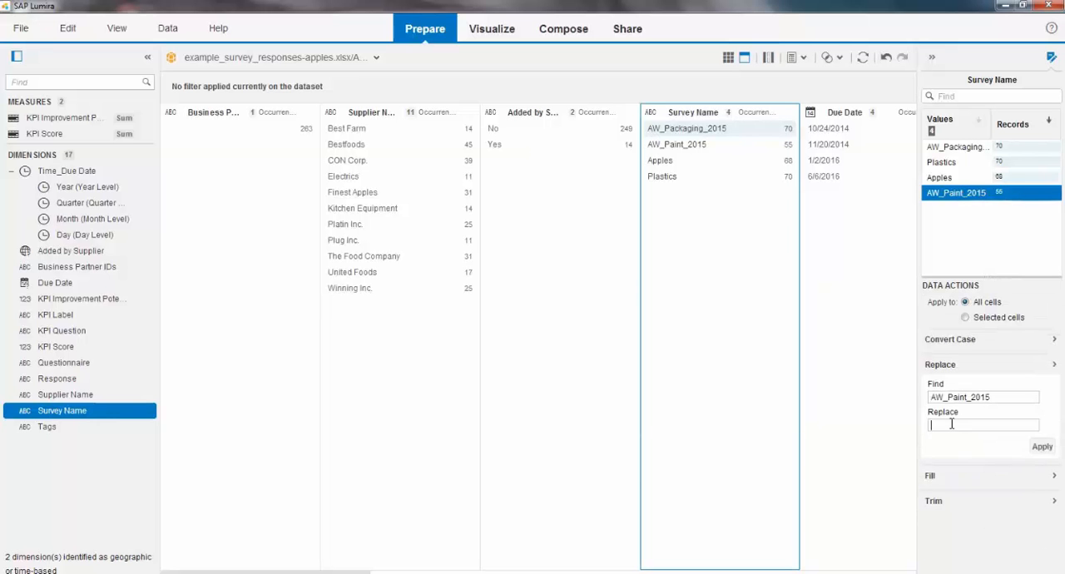
pyautogui.click(951, 425)
pyautogui.write('Paint')
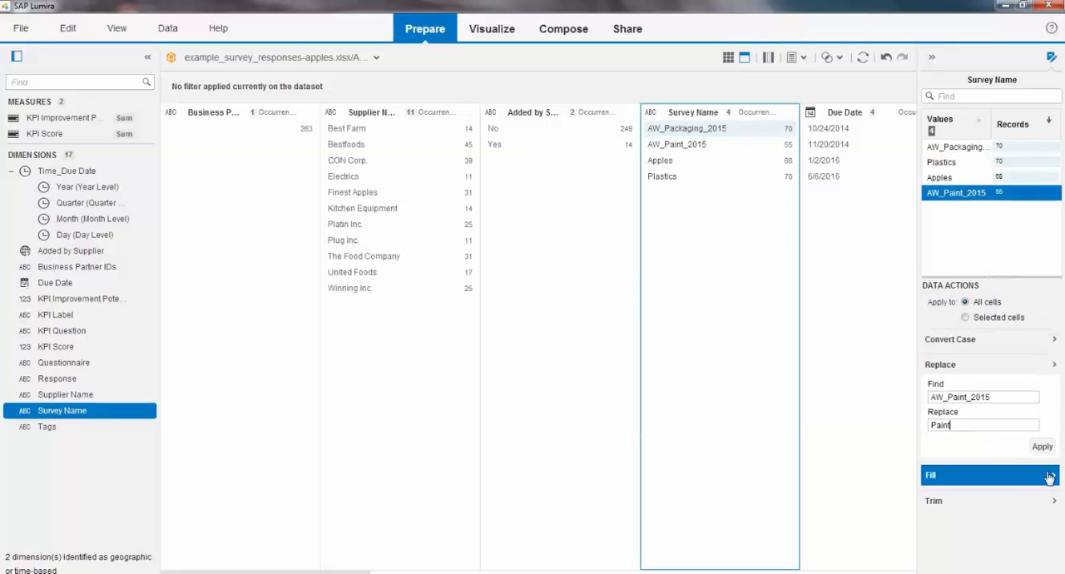
pyautogui.click(1042, 447)
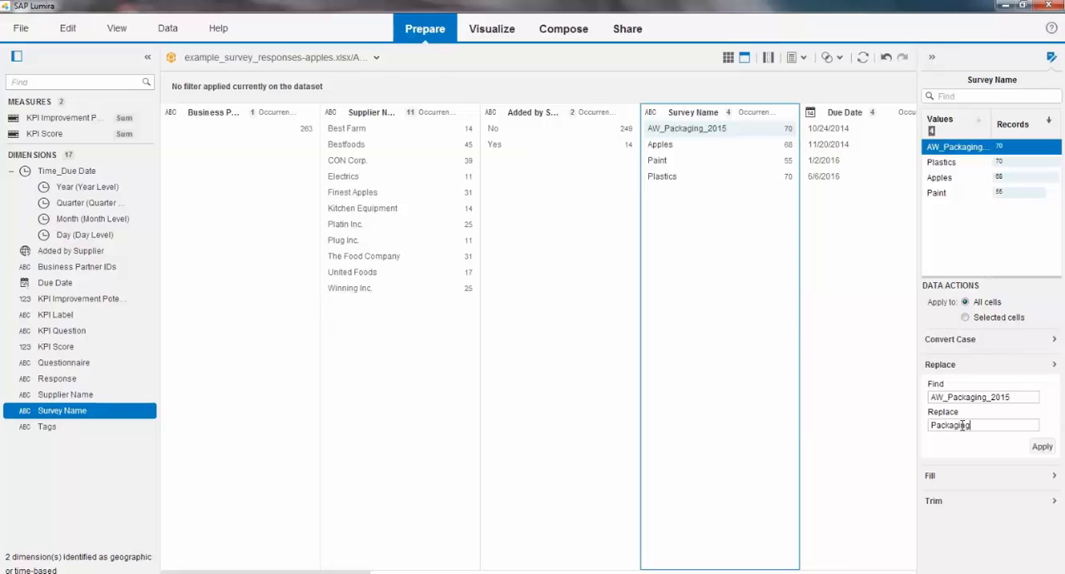
# Step: Replace the value "AW_Packaging_2015" with "Packaging" in all cells of the Survey Name column
pyautogui.write('Packaging')
pyautogui.click(1029, 448)
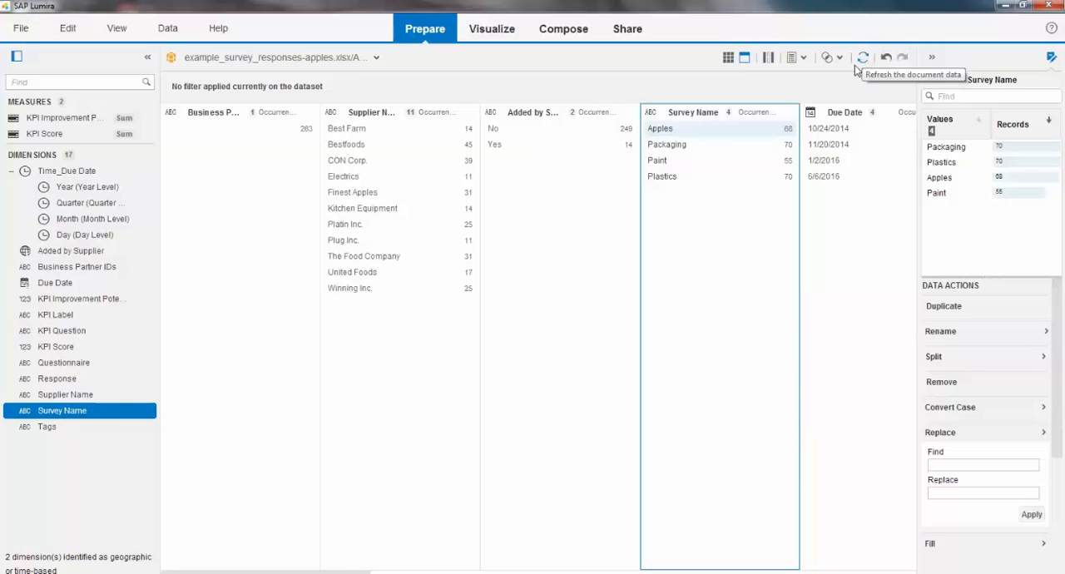
pyautogui.click(735, 132)
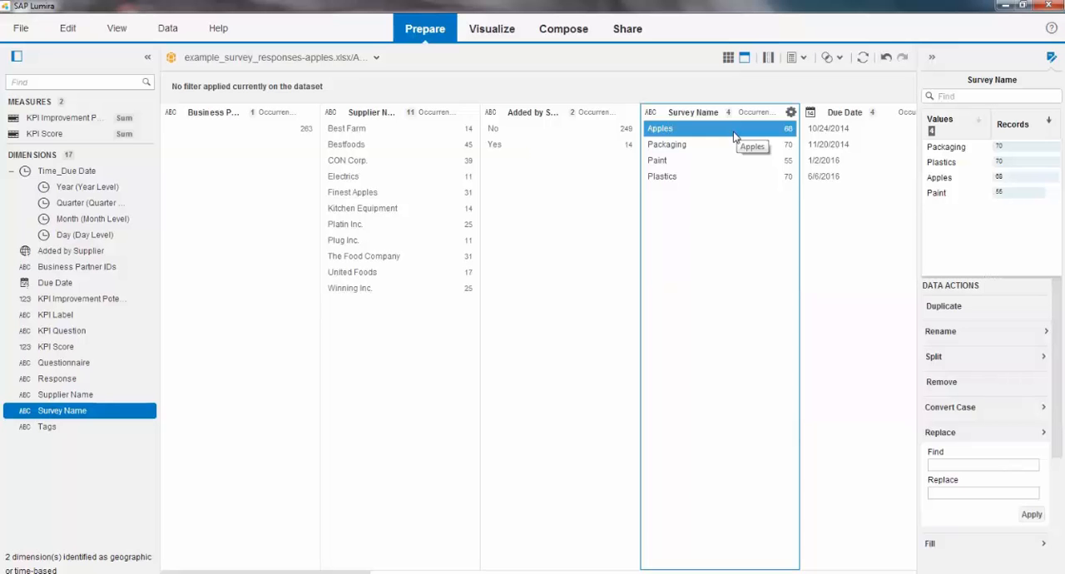
# Step: Switch to visualizing the dataset and examine the available chart types, including bar, line, pie, geographic, scatter and table variants
pyautogui.click(494, 28)
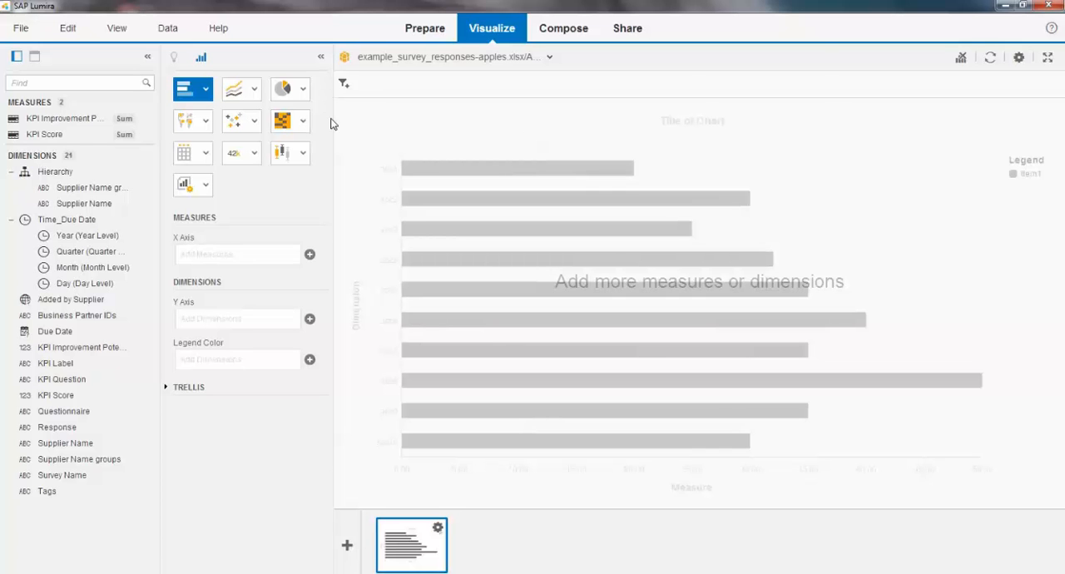
pyautogui.click(205, 90)
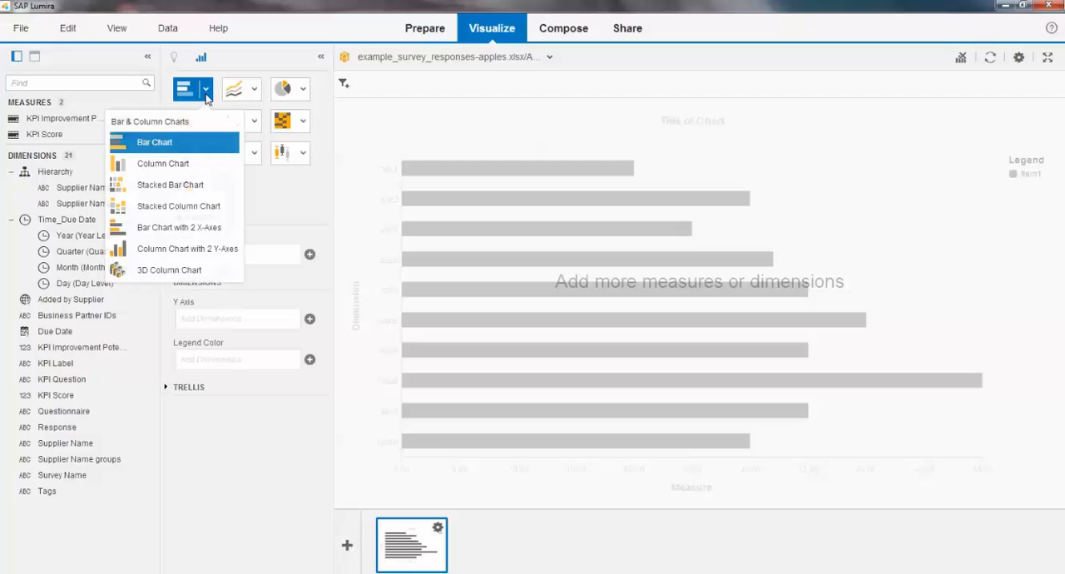
pyautogui.click(253, 90)
pyautogui.click(303, 90)
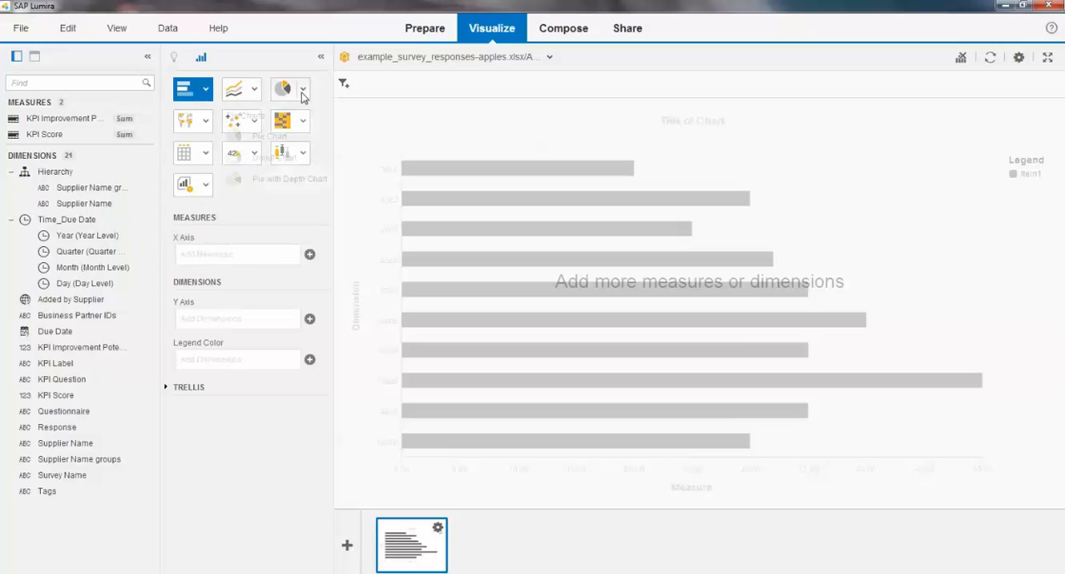
pyautogui.click(253, 89)
pyautogui.click(205, 90)
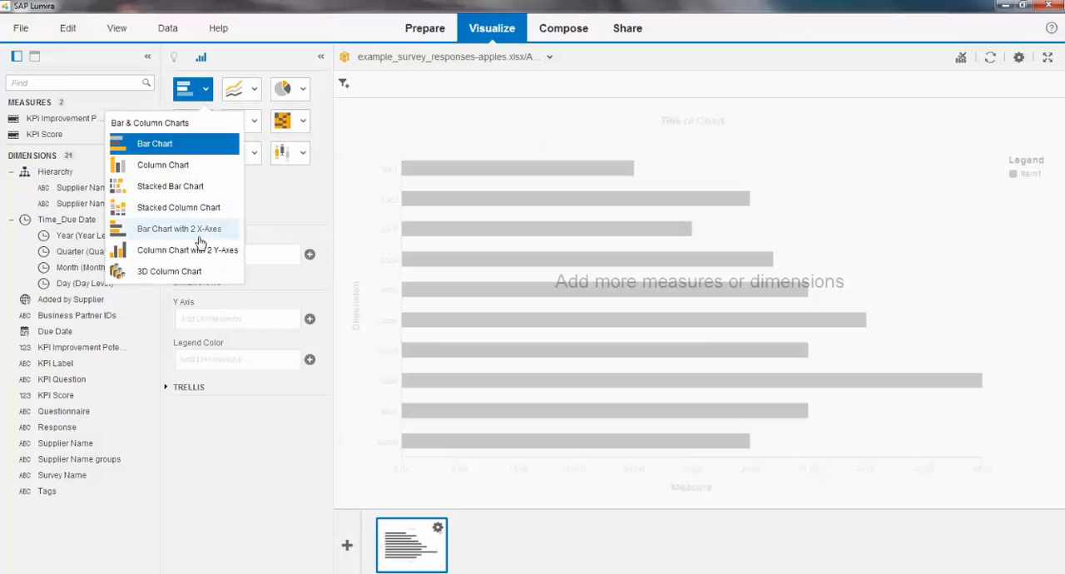
pyautogui.click(280, 217)
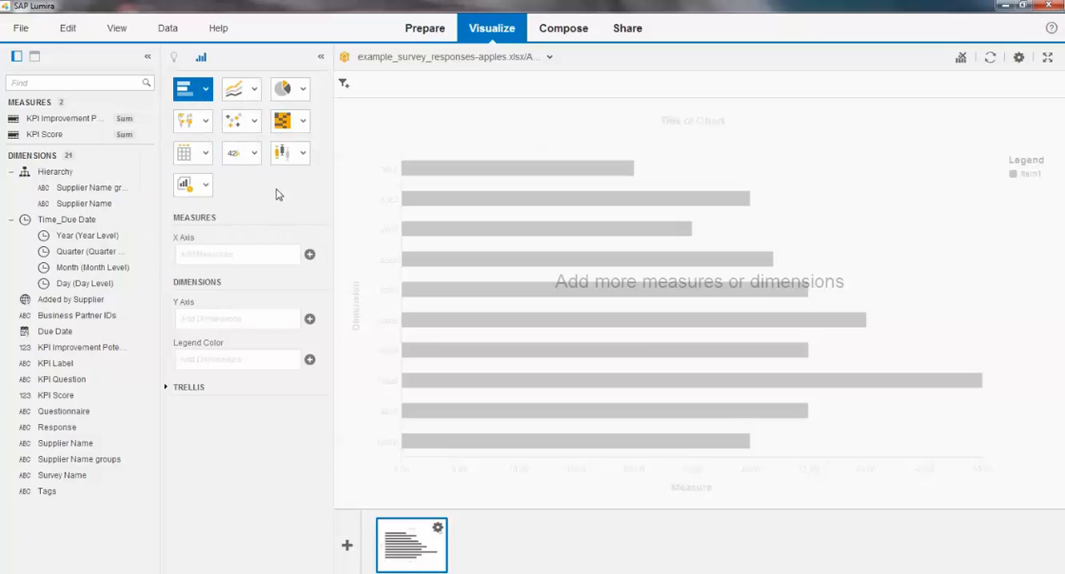
pyautogui.click(206, 122)
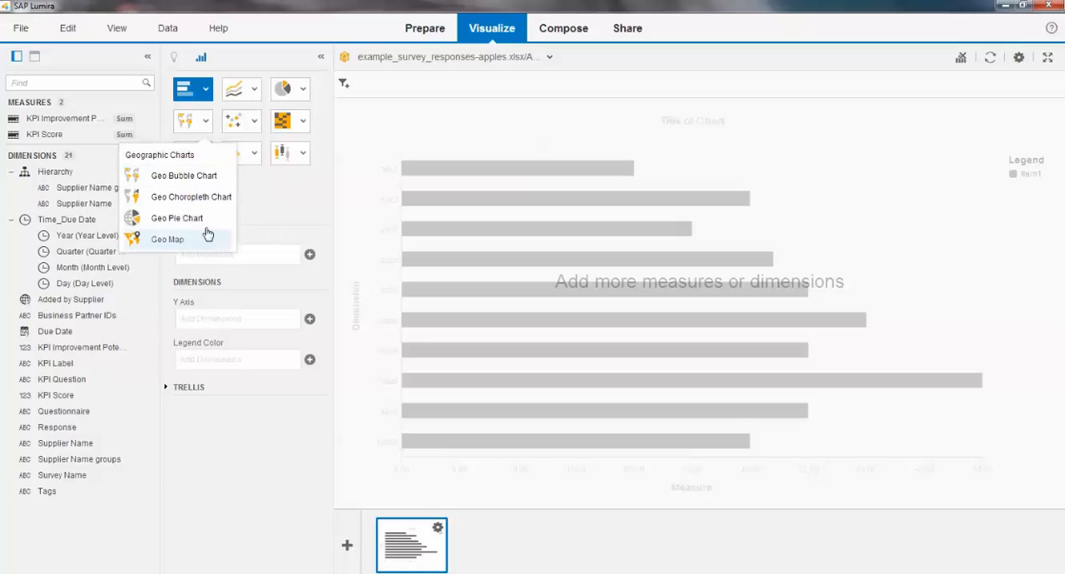
pyautogui.click(277, 211)
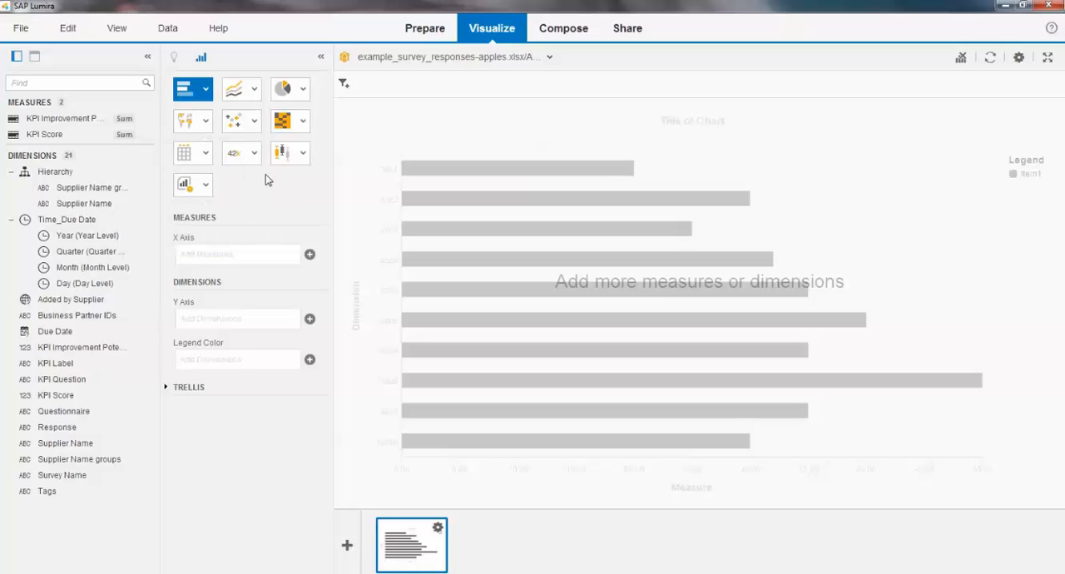
pyautogui.click(253, 121)
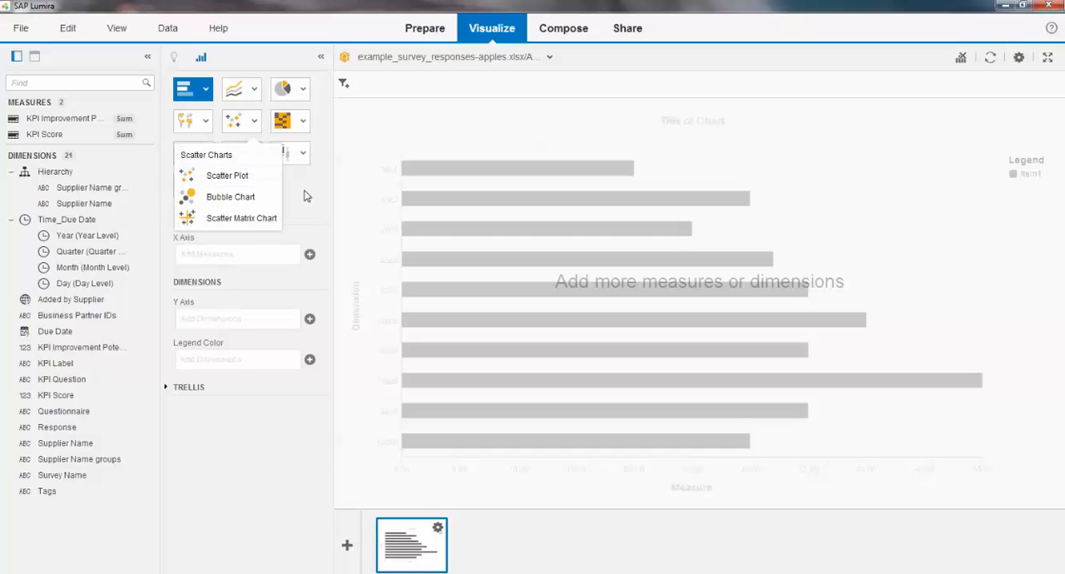
pyautogui.click(303, 121)
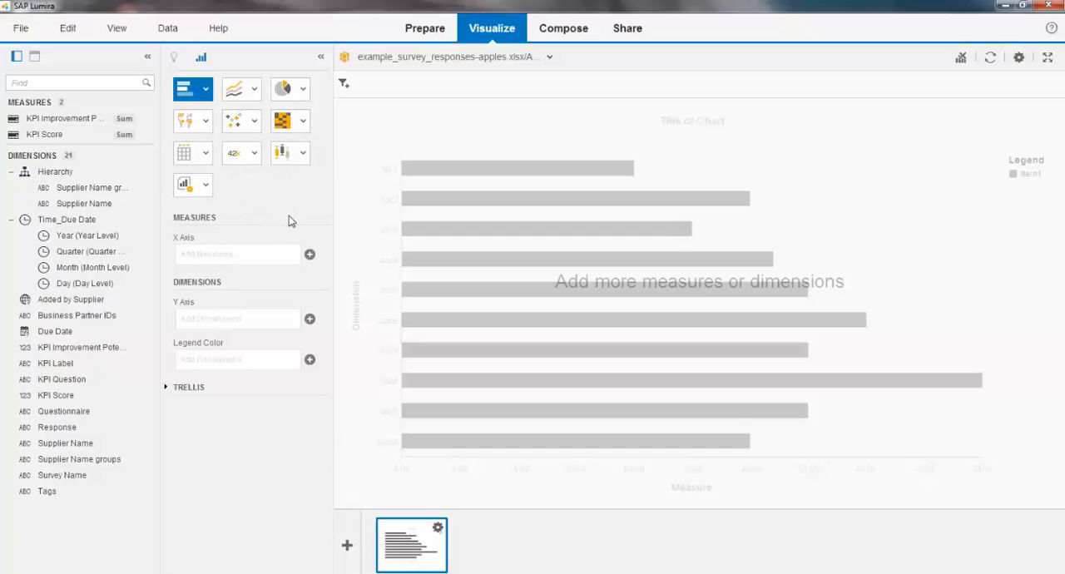
pyautogui.click(208, 159)
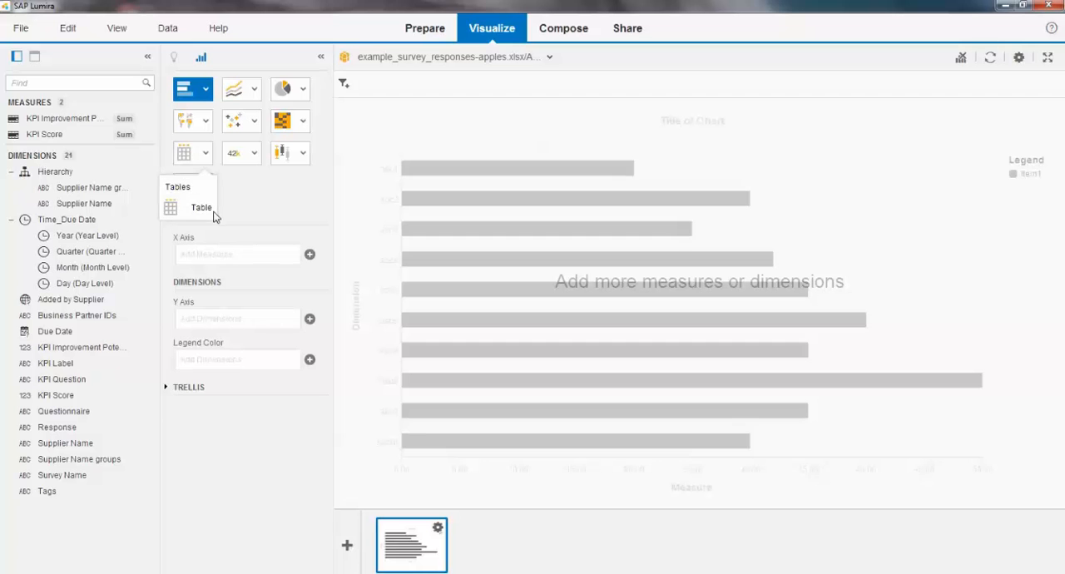
pyautogui.click(254, 154)
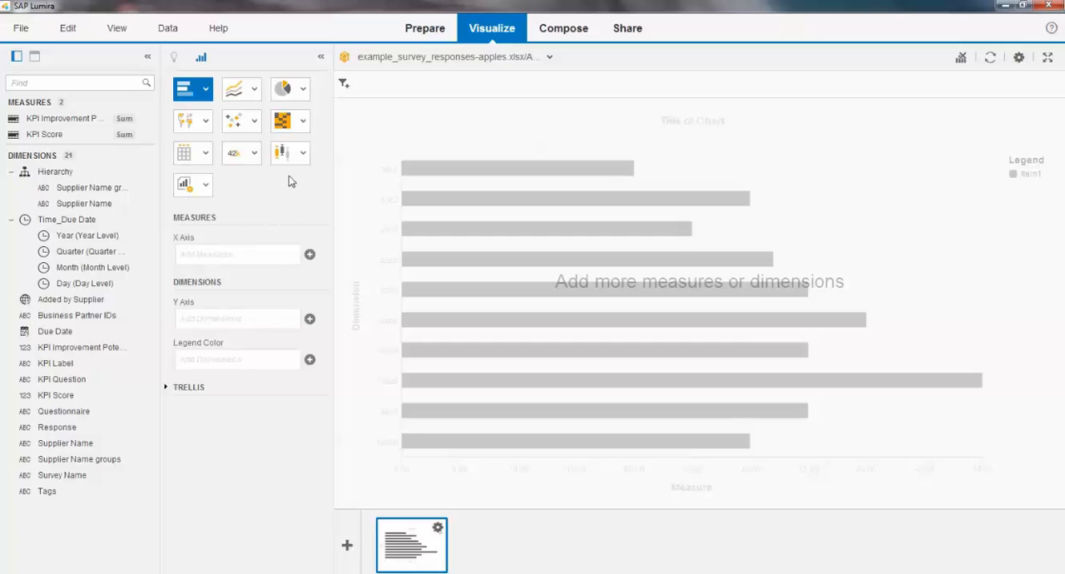
pyautogui.click(303, 155)
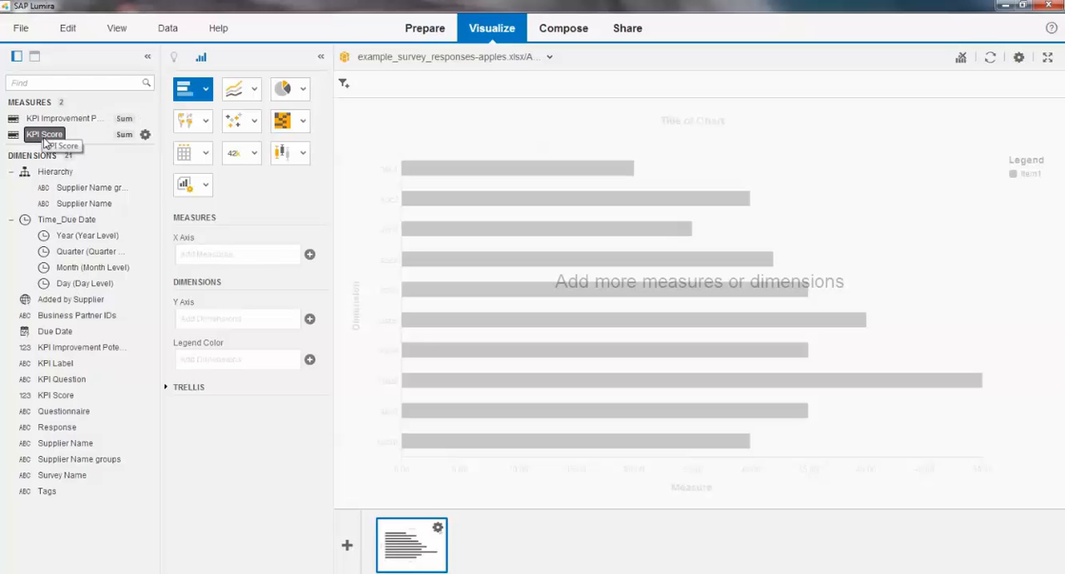
# Step: Build a bar chart with KPI Score and KPI Improvement Potential as measures and Year from Time_Due Date as the Y axis dimension
pyautogui.moveTo(46, 139); pyautogui.dragTo(175, 252)
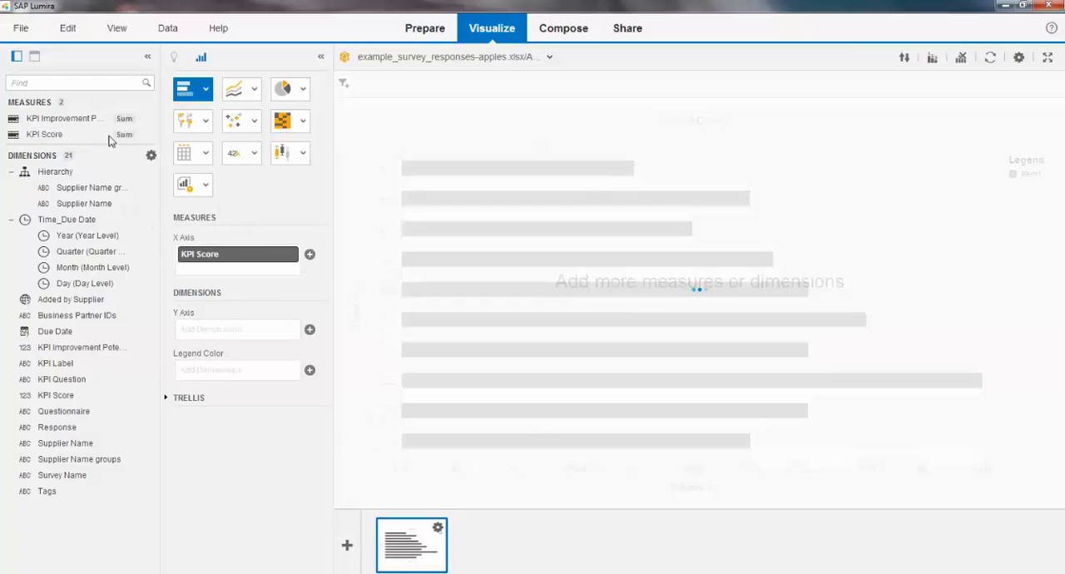
pyautogui.moveTo(60, 121); pyautogui.dragTo(233, 268)
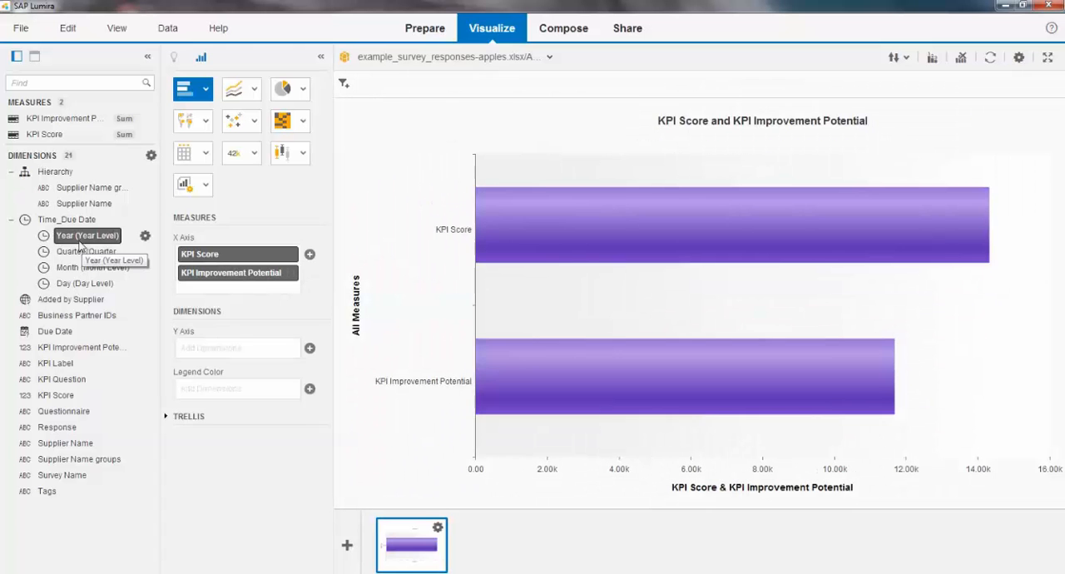
pyautogui.moveTo(73, 235); pyautogui.dragTo(236, 352)
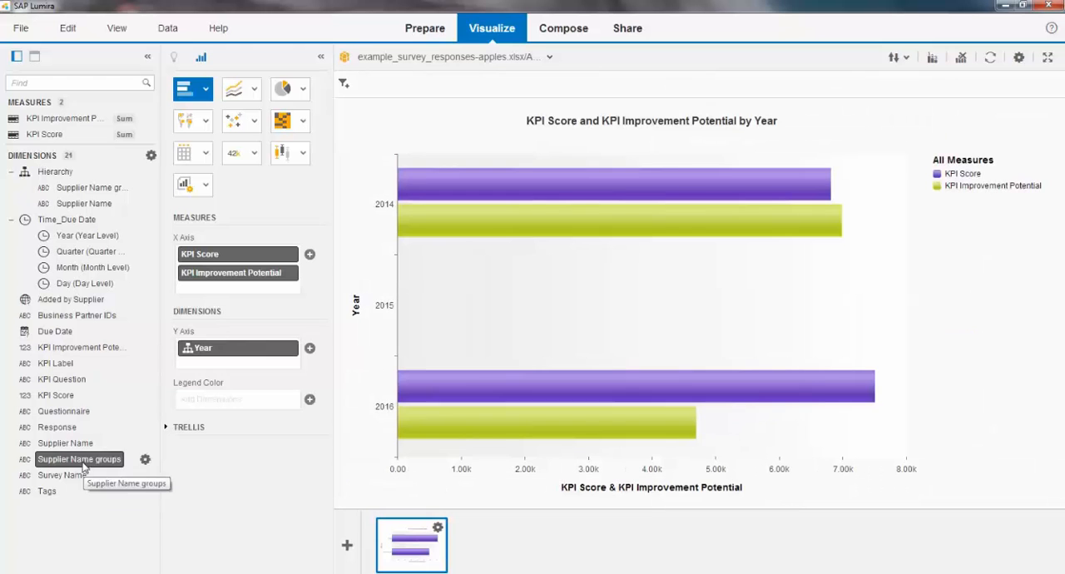
# Step: Try to filter the chart by the Questionnaire dimension
pyautogui.moveTo(65, 412); pyautogui.dragTo(420, 83)
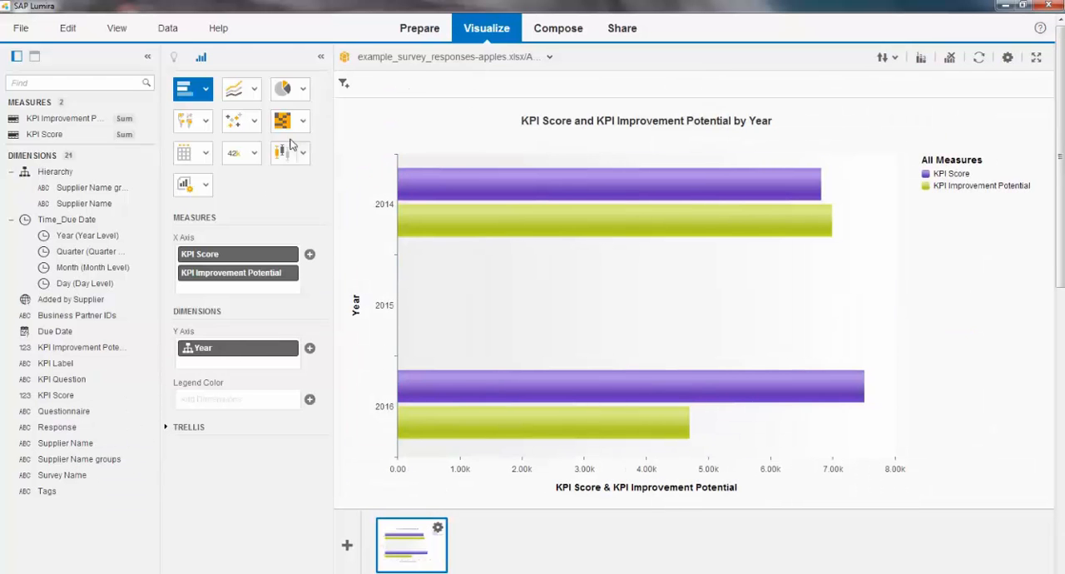
pyautogui.click(343, 84)
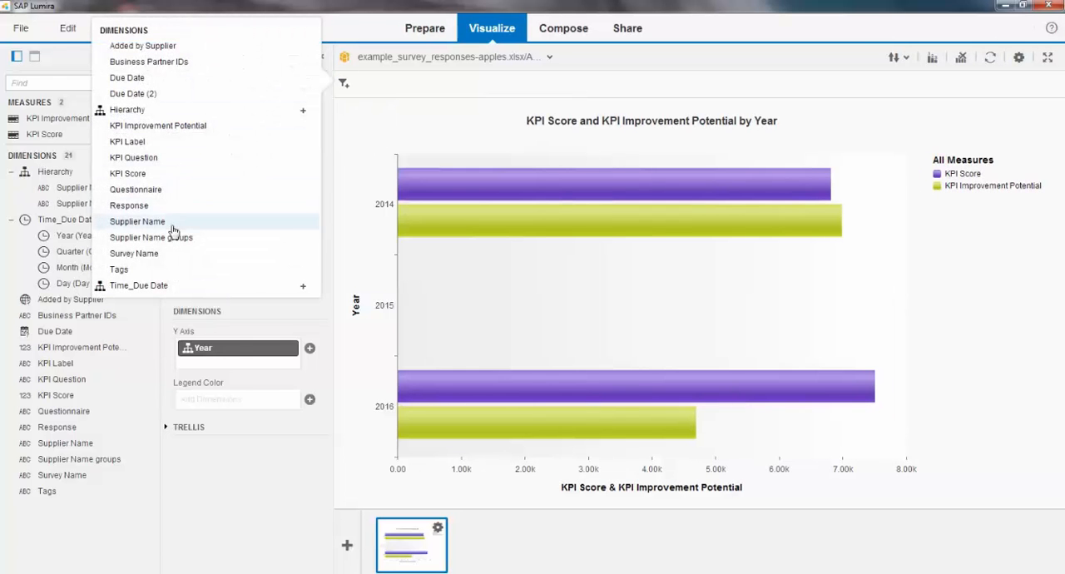
pyautogui.click(165, 193)
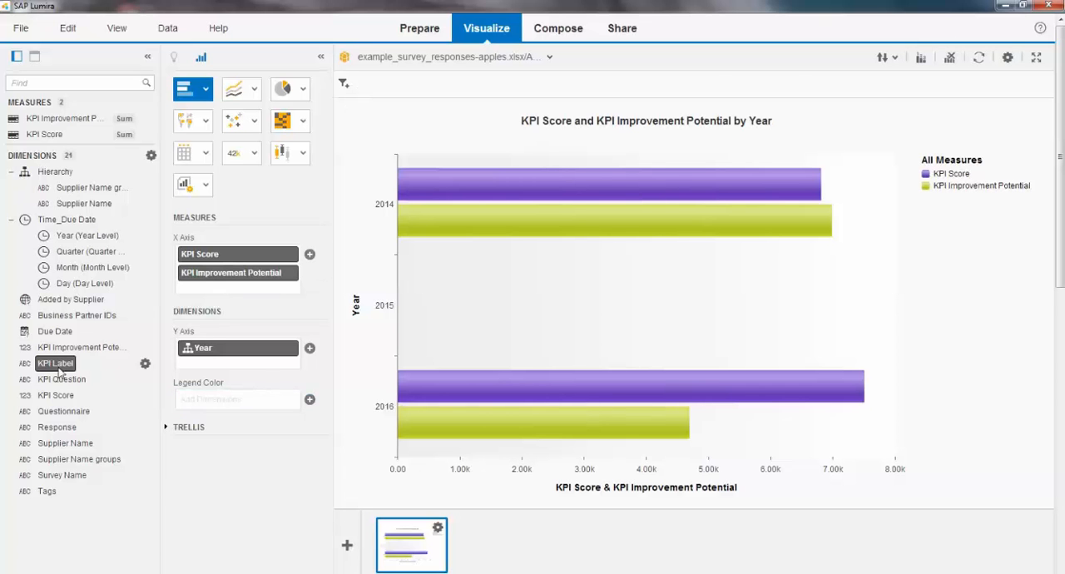
pyautogui.moveTo(63, 411); pyautogui.dragTo(401, 88)
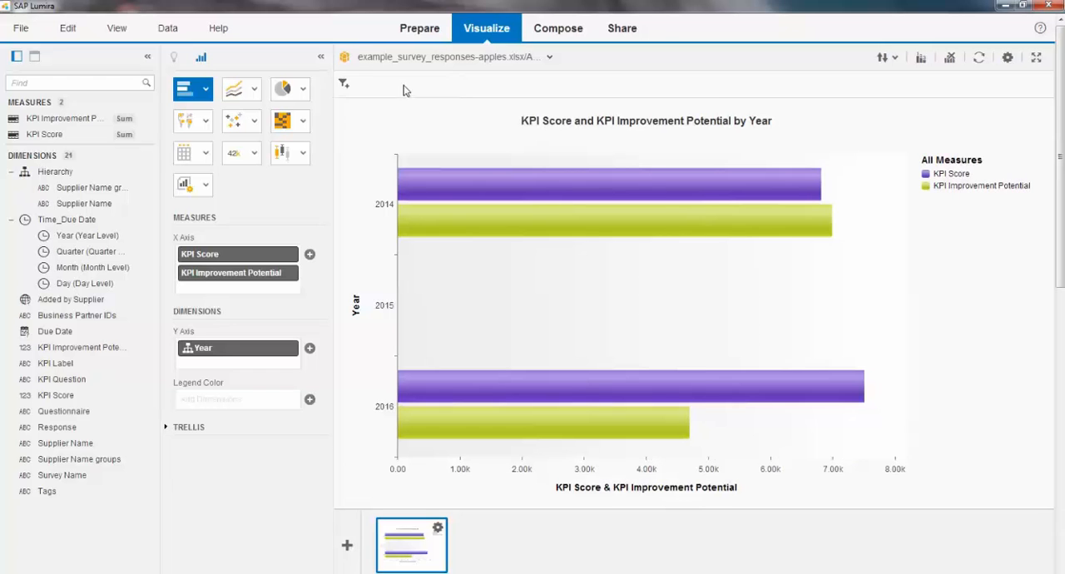
pyautogui.click(341, 87)
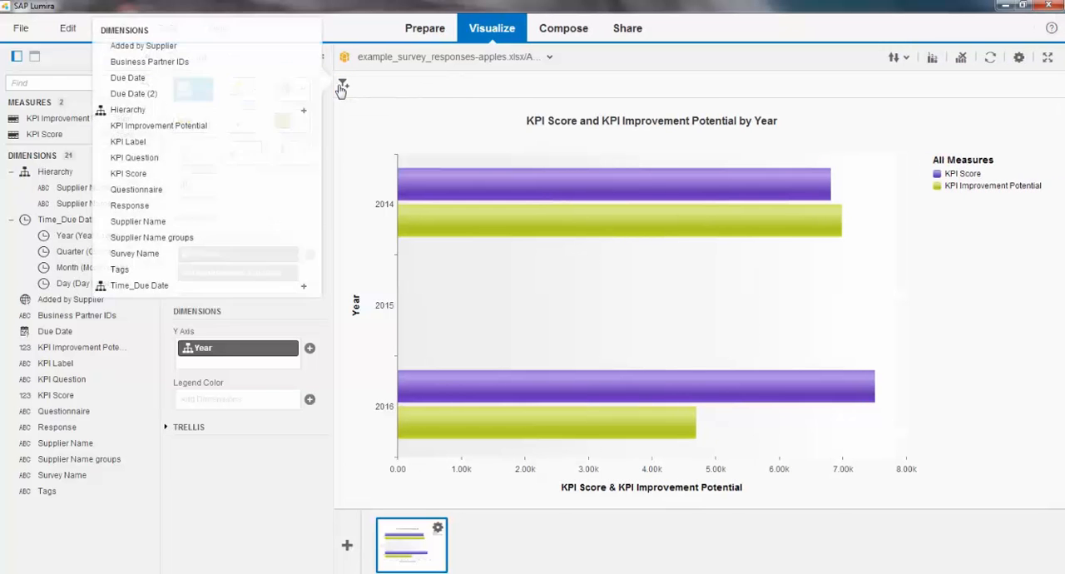
pyautogui.click(142, 191)
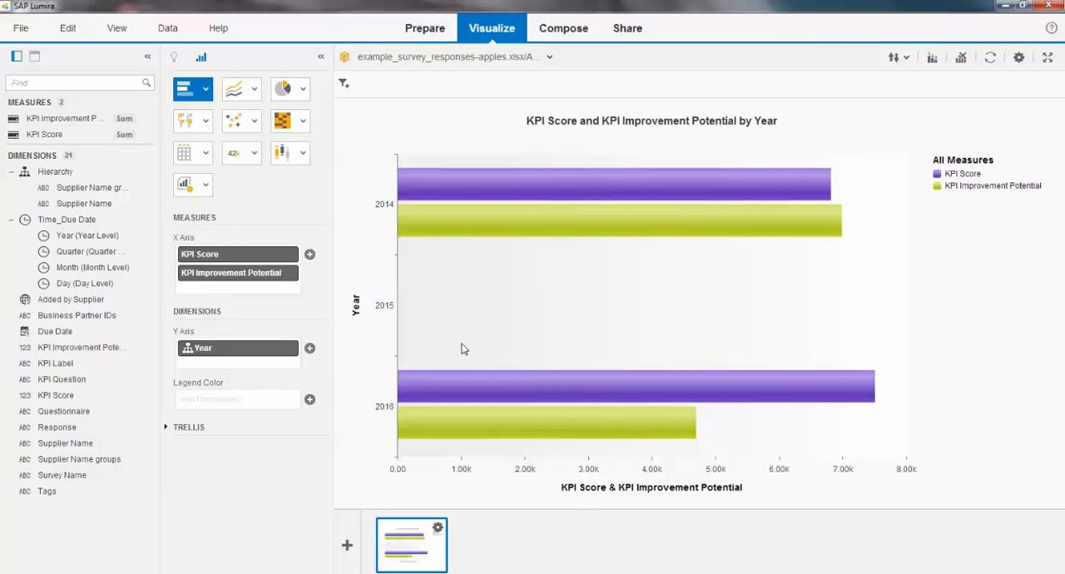
# Step: Change the visualization to a column chart and drill the year 2014 down through Quarter to the Month level
pyautogui.click(205, 89)
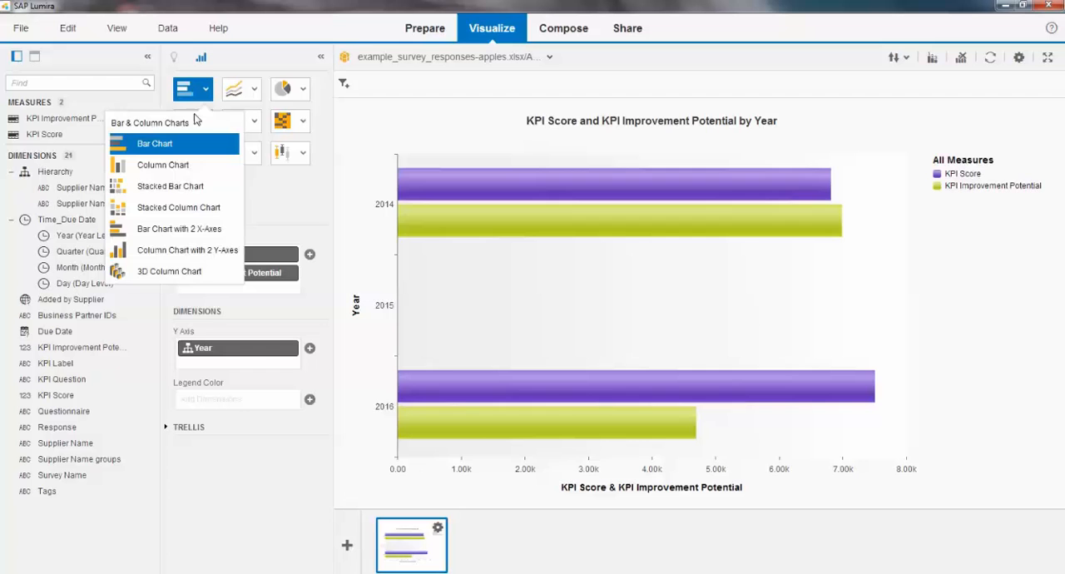
pyautogui.click(178, 166)
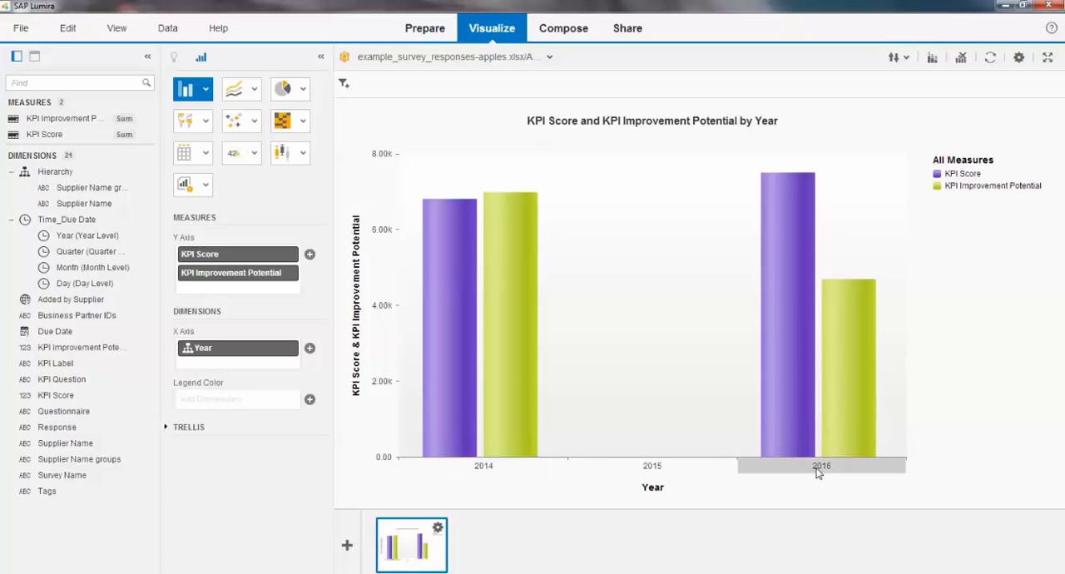
pyautogui.click(495, 468)
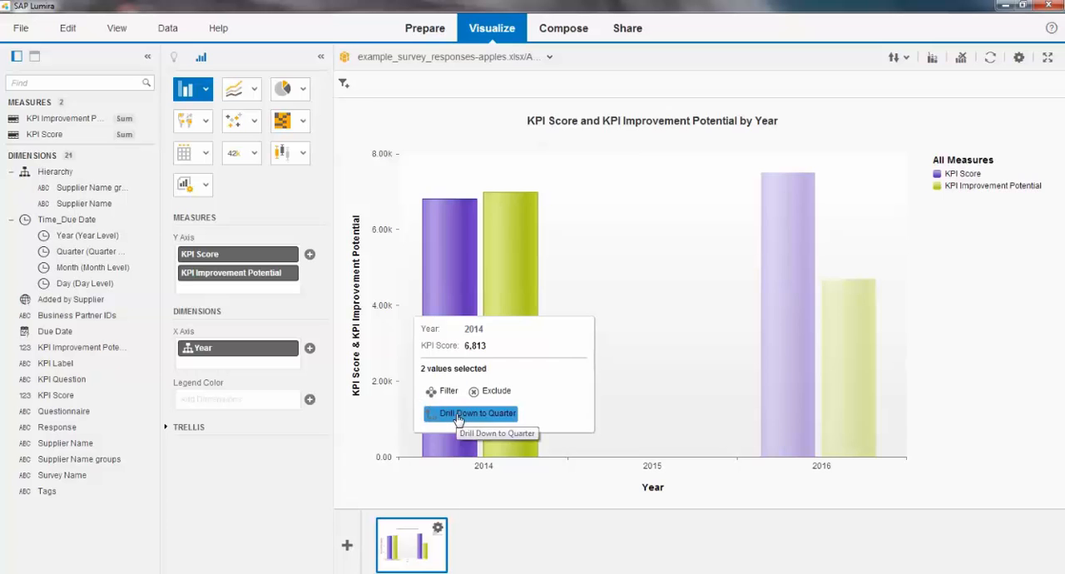
pyautogui.click(459, 414)
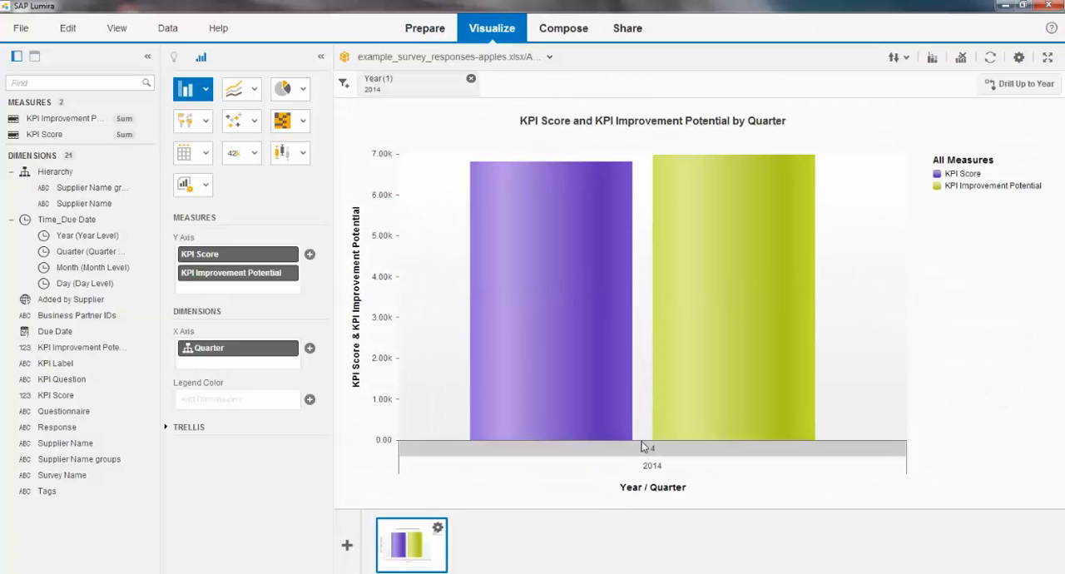
pyautogui.click(278, 350)
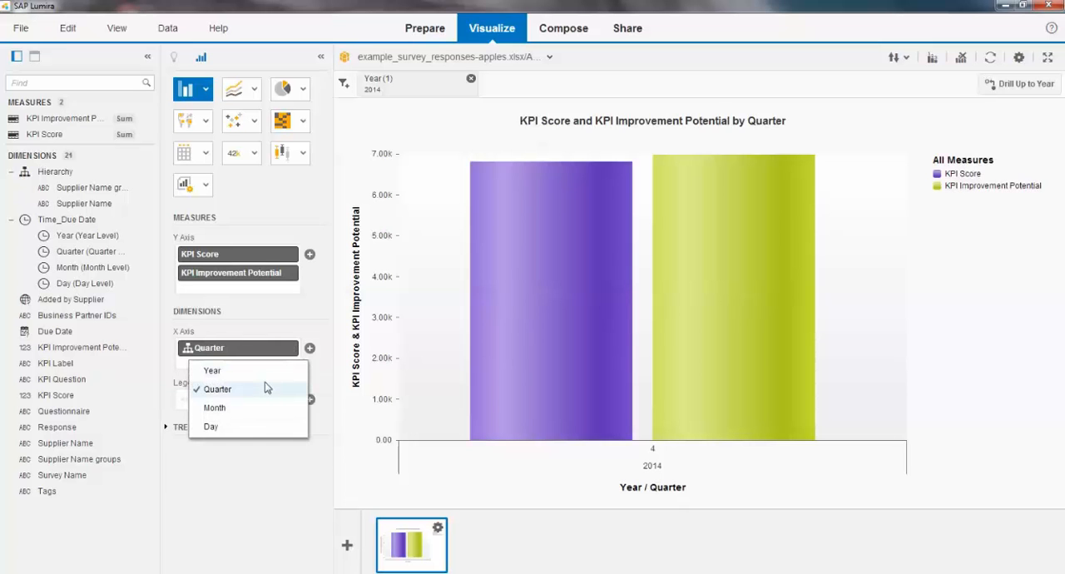
pyautogui.click(265, 406)
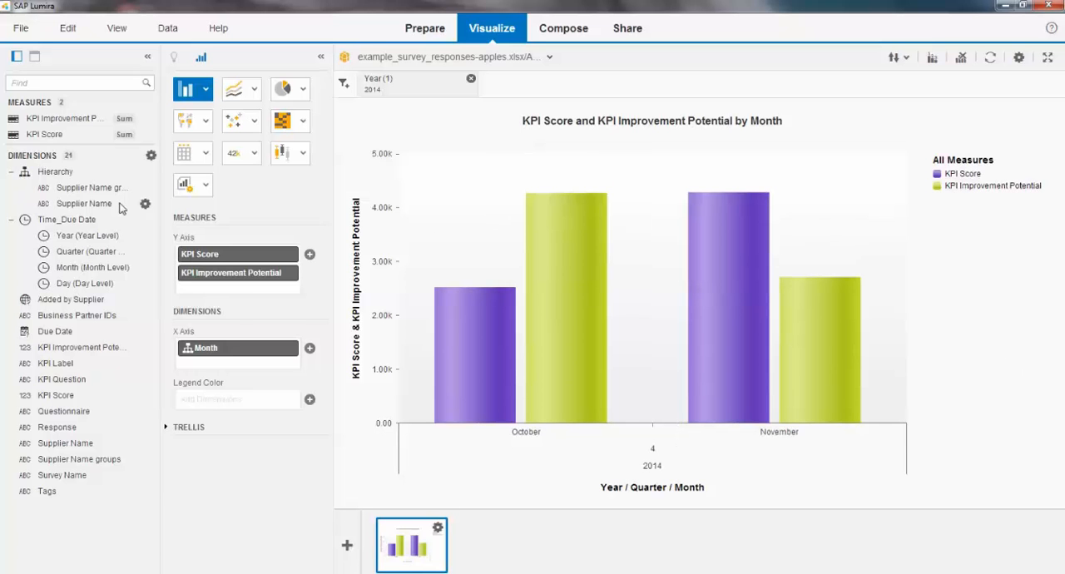
# Step: Add a new visualization as a table showing KPI Score, with Supplier Name groups above KPI Question on the rows axis
pyautogui.click(350, 546)
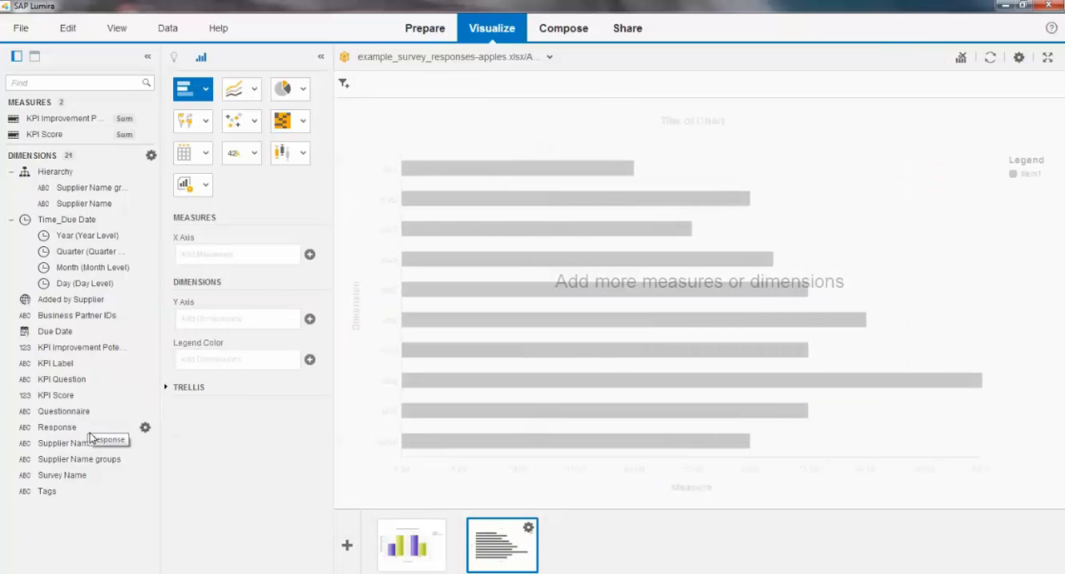
pyautogui.click(58, 381)
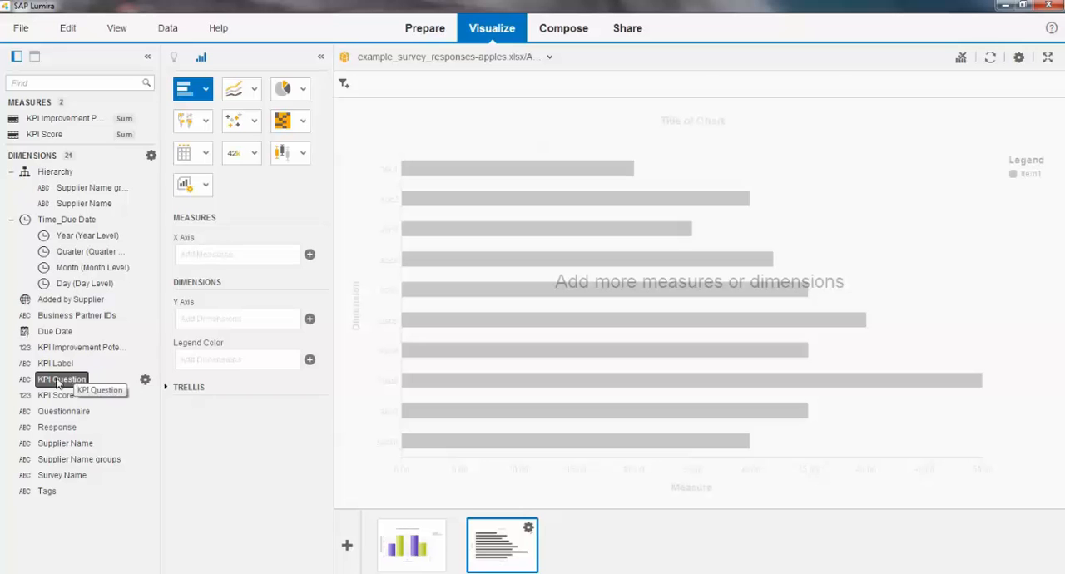
pyautogui.moveTo(58, 383); pyautogui.dragTo(241, 319)
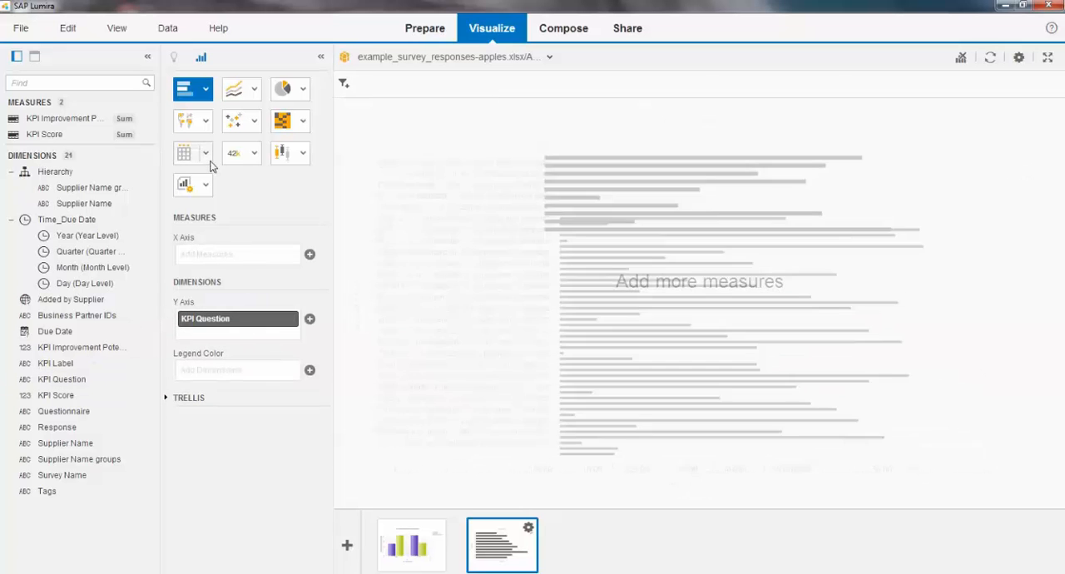
pyautogui.click(205, 153)
pyautogui.click(202, 209)
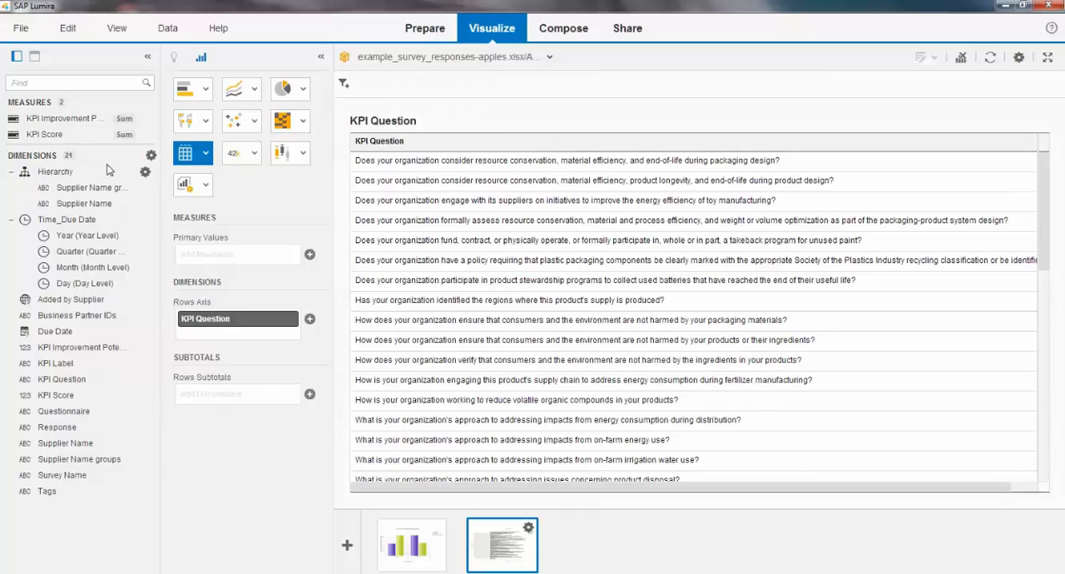
pyautogui.moveTo(47, 136); pyautogui.dragTo(208, 250)
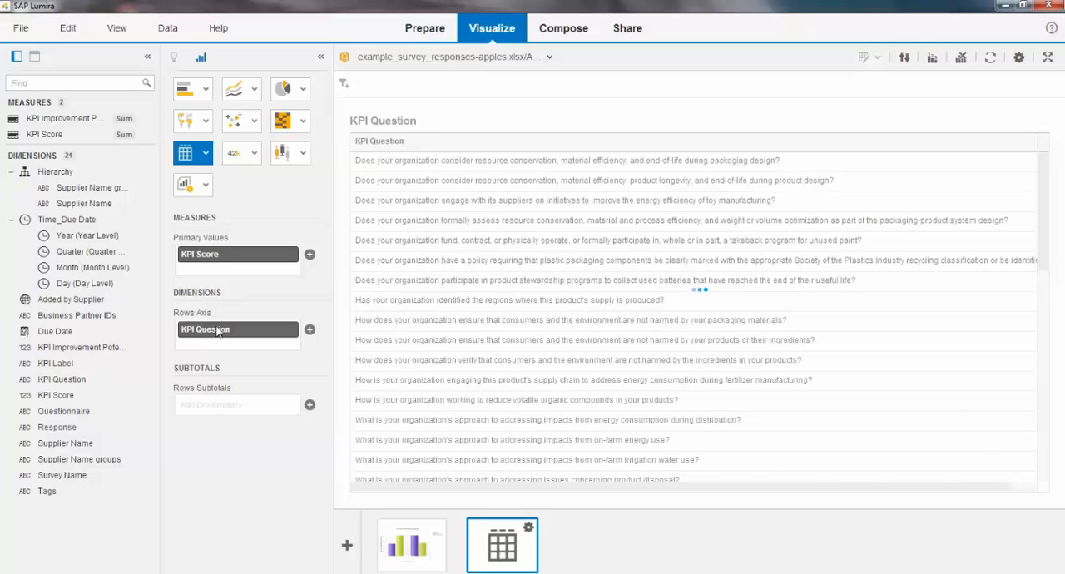
pyautogui.moveTo(116, 460); pyautogui.dragTo(243, 327)
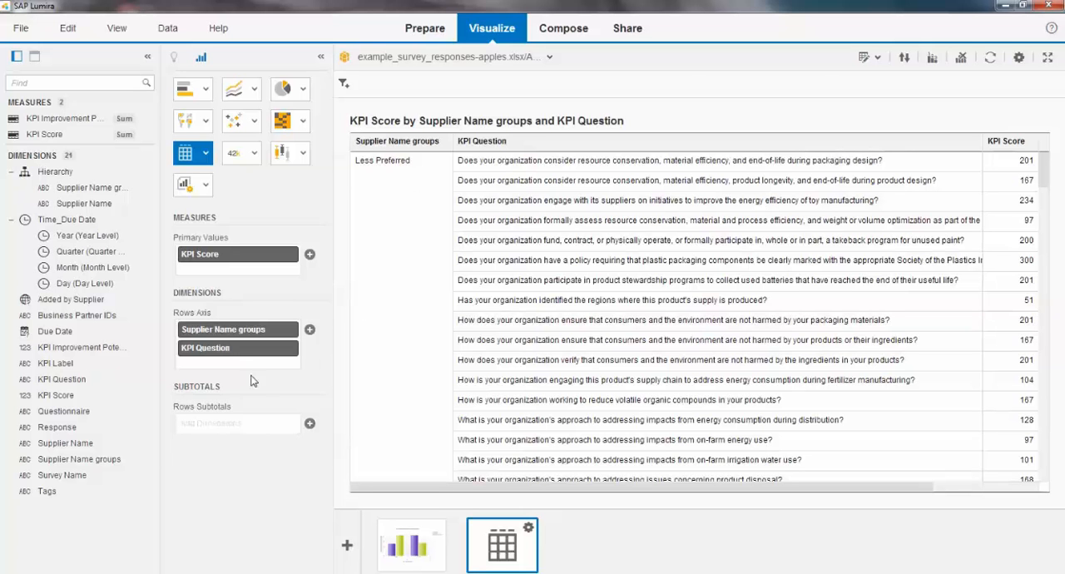
# Step: Add Supplier Name to the table's rows axis between Supplier Name groups and KPI Question, and look through the rows
pyautogui.click(73, 444)
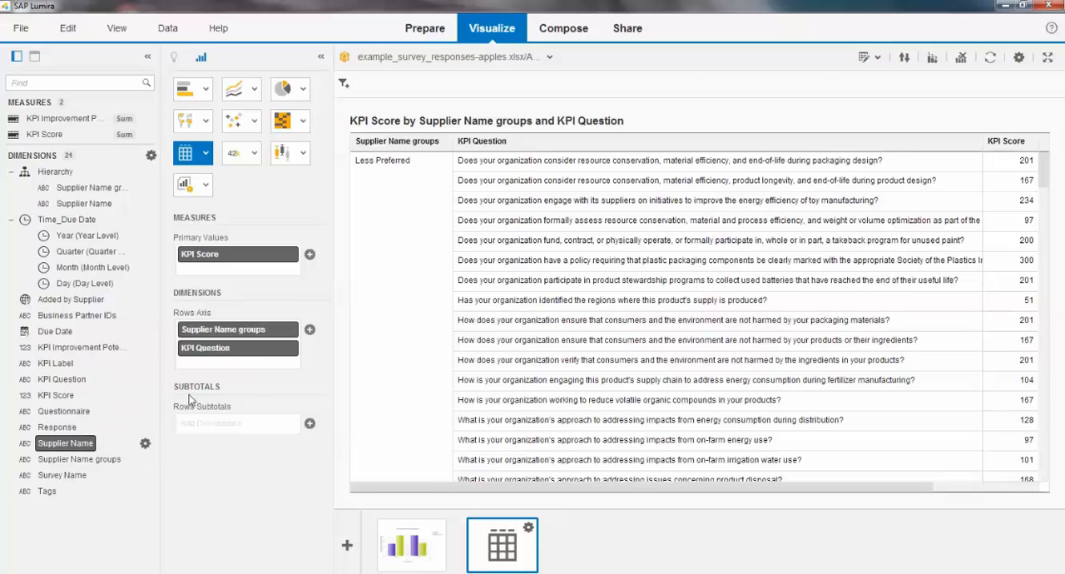
pyautogui.moveTo(190, 400); pyautogui.dragTo(221, 347)
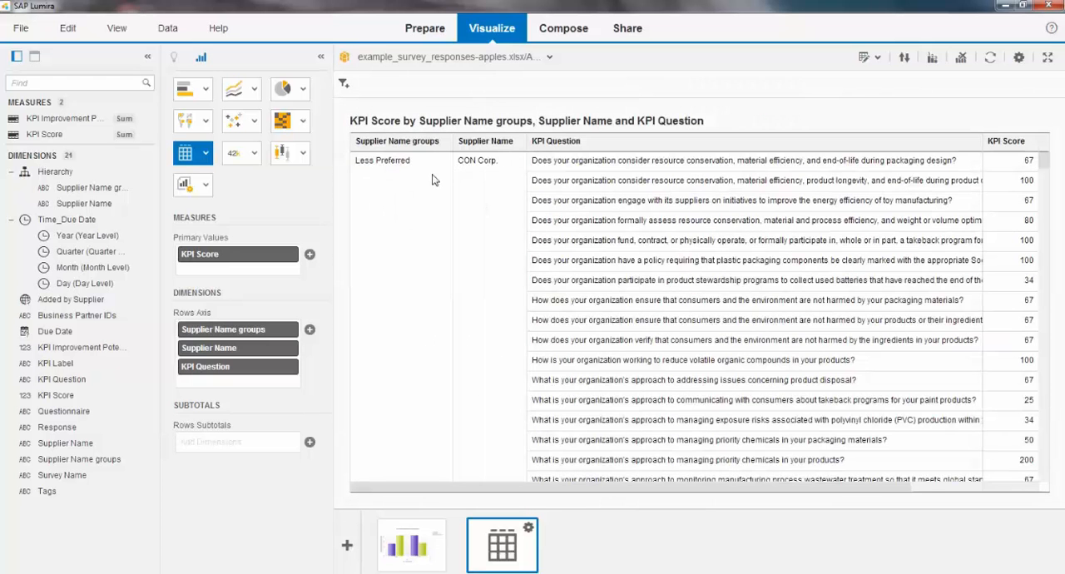
pyautogui.scroll(-4, 469, 234)
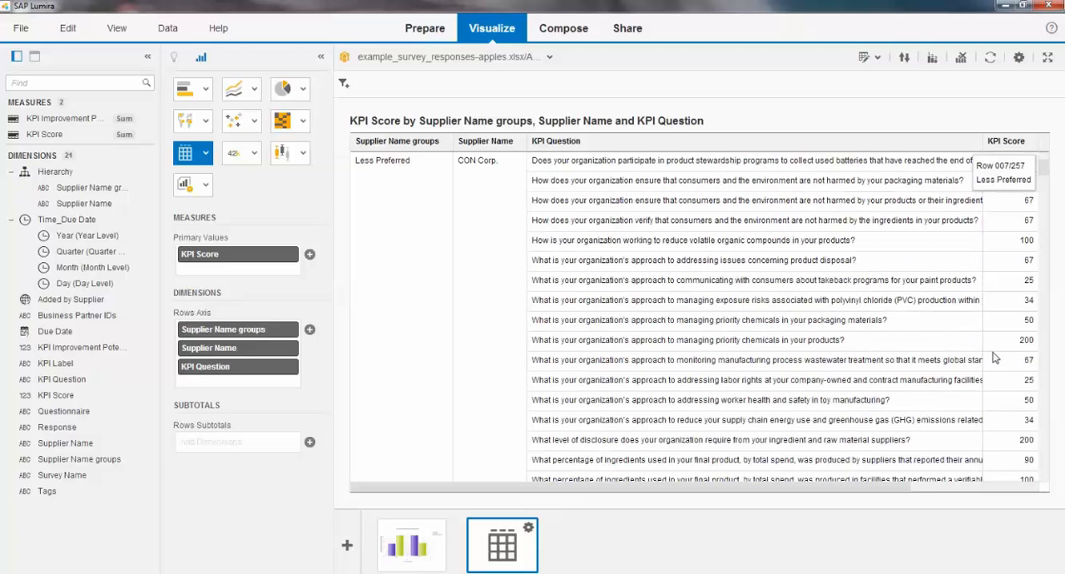
pyautogui.scroll(-4, 932, 497)
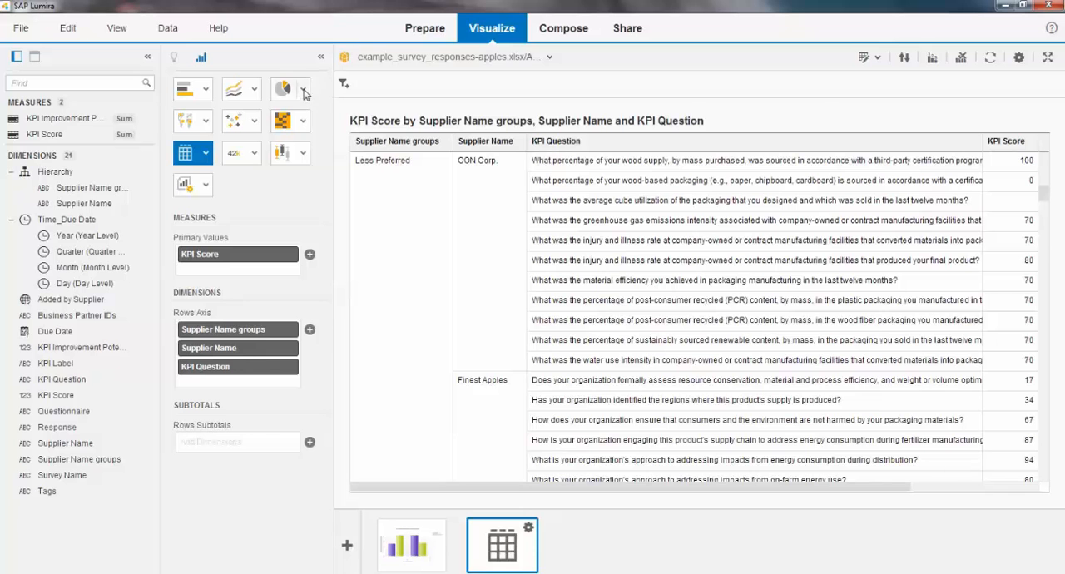
# Step: Add a Pie with Depth Chart with KPI Improvement Potential as sectors, KPI Score as depth and Questionnaire as legend color, and rotate it
pyautogui.click(347, 545)
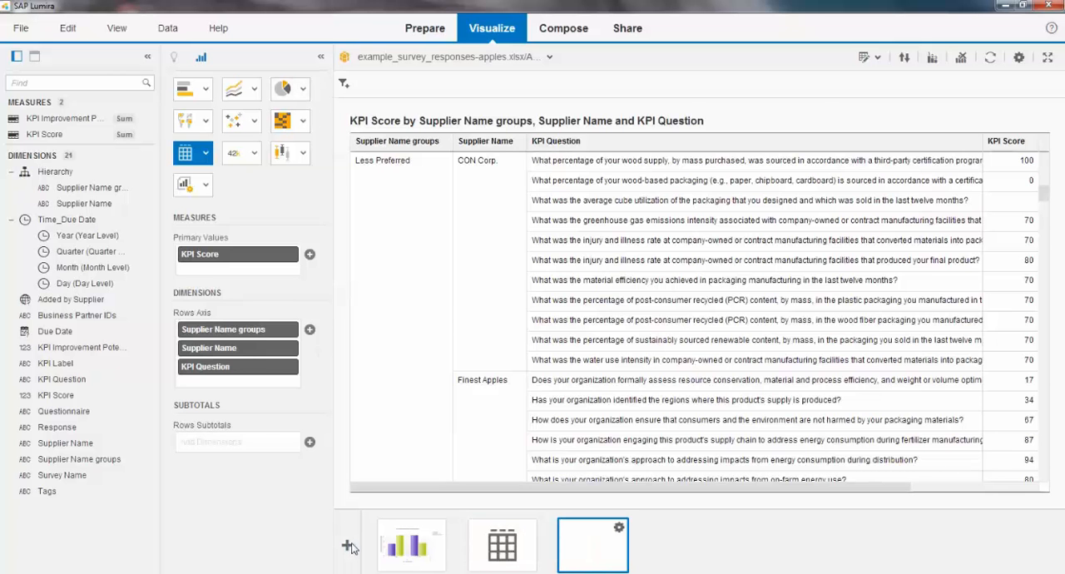
pyautogui.click(303, 89)
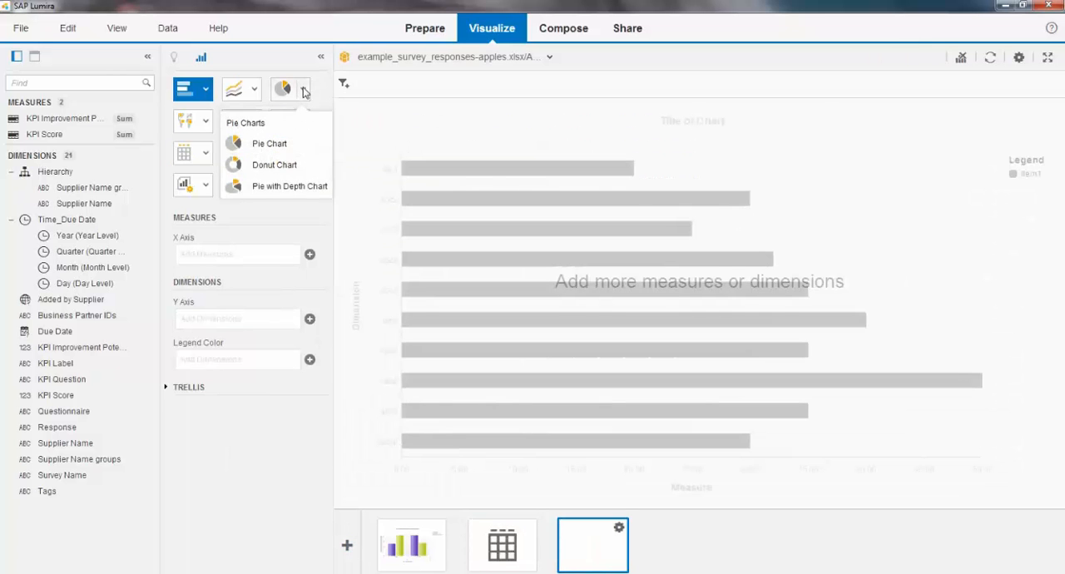
pyautogui.click(290, 186)
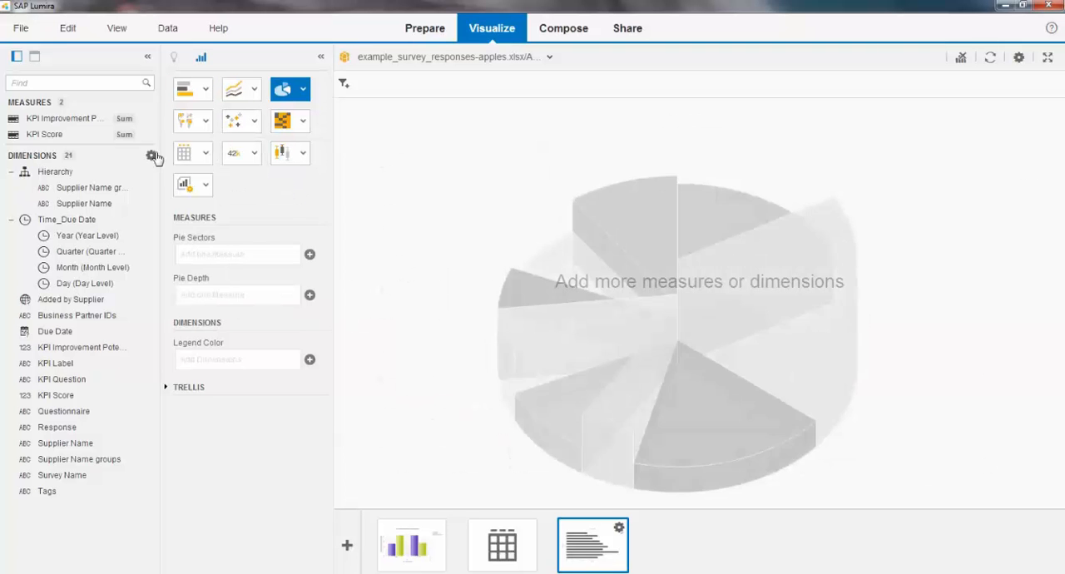
pyautogui.moveTo(56, 118); pyautogui.dragTo(235, 254)
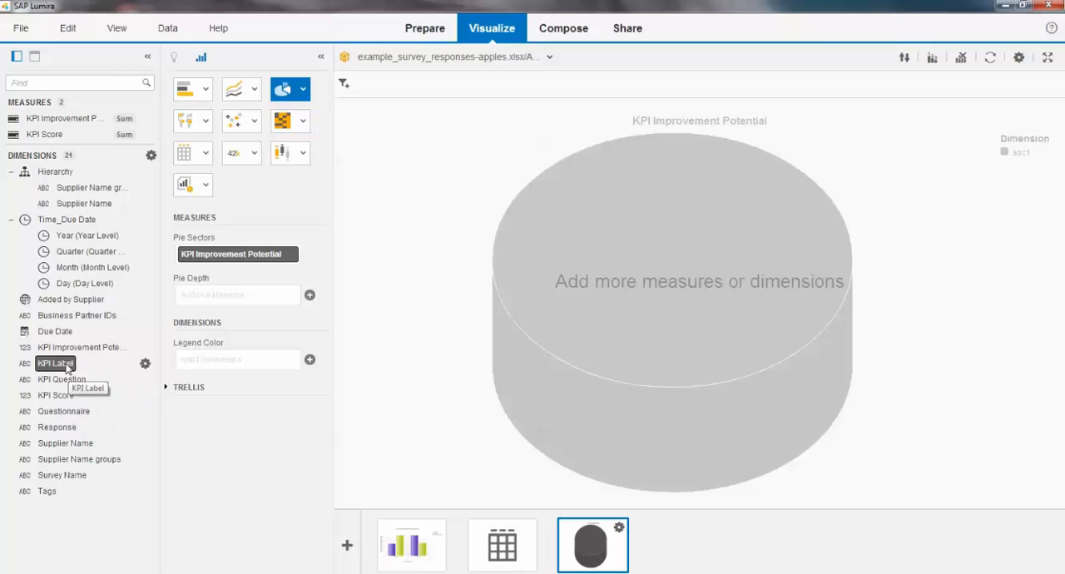
pyautogui.moveTo(61, 413); pyautogui.dragTo(237, 296)
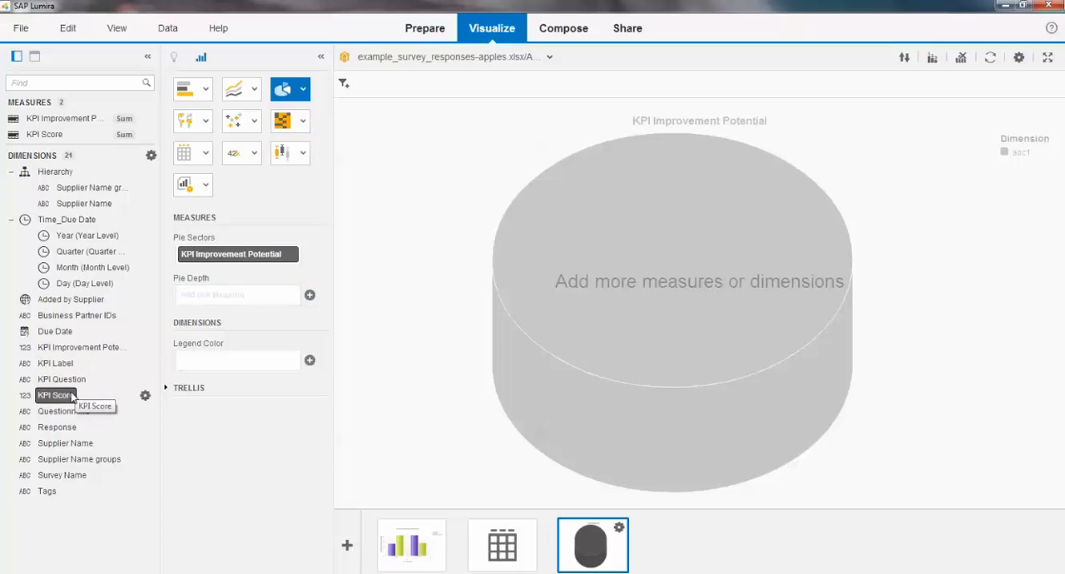
pyautogui.moveTo(63, 411); pyautogui.dragTo(206, 344)
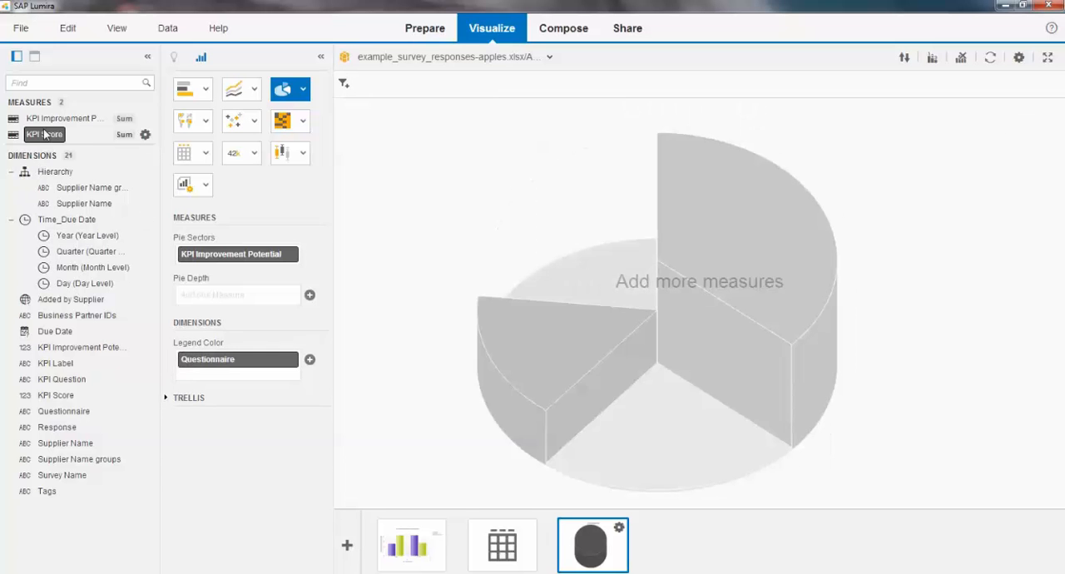
pyautogui.moveTo(44, 138); pyautogui.dragTo(249, 297)
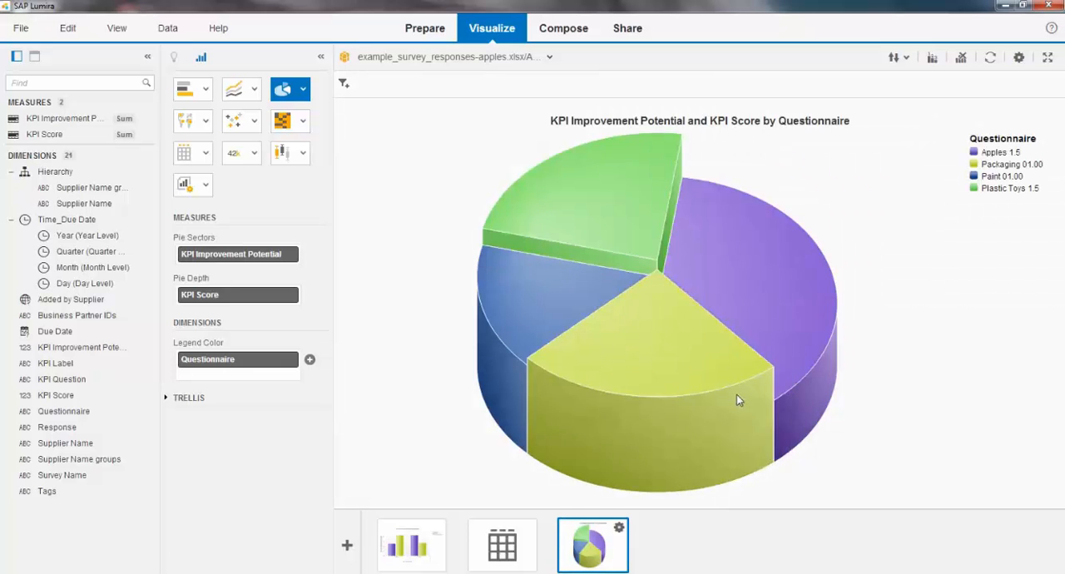
pyautogui.moveTo(737, 400); pyautogui.dragTo(577, 383)
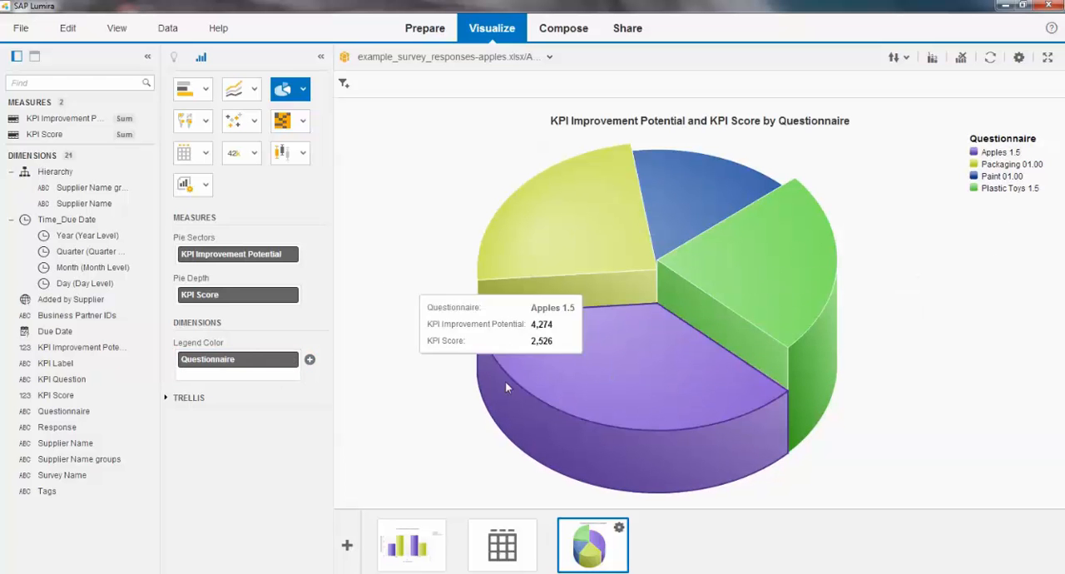
# Step: Split the pie chart into trellis columns by Year from Time_Due Date
pyautogui.click(165, 399)
pyautogui.moveTo(88, 236); pyautogui.dragTo(242, 438)
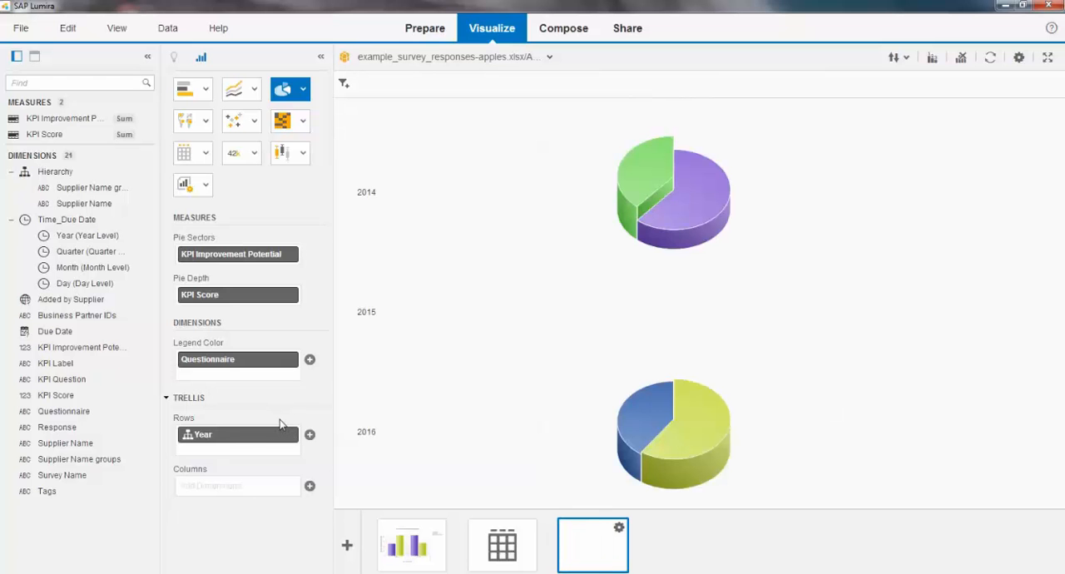
pyautogui.moveTo(266, 436); pyautogui.dragTo(248, 487)
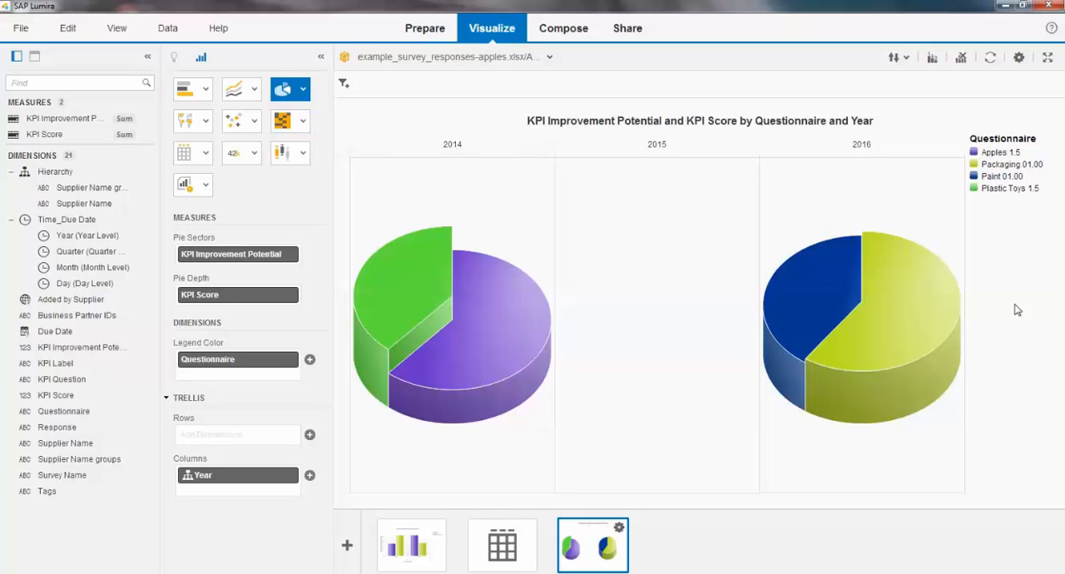
# Step: Create a new story named New Story with a blank Board as its first page
pyautogui.click(574, 32)
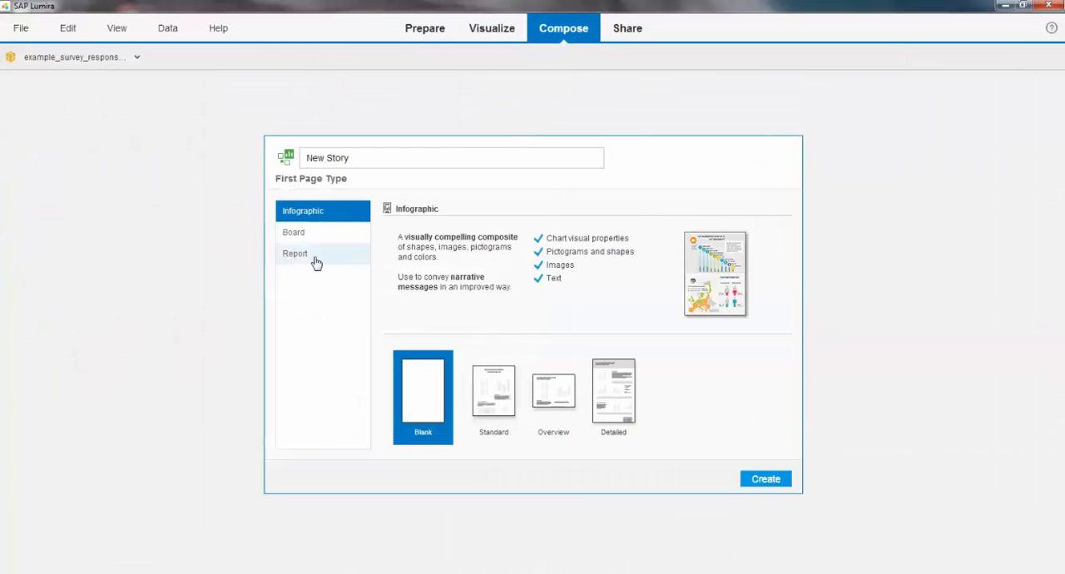
pyautogui.click(304, 232)
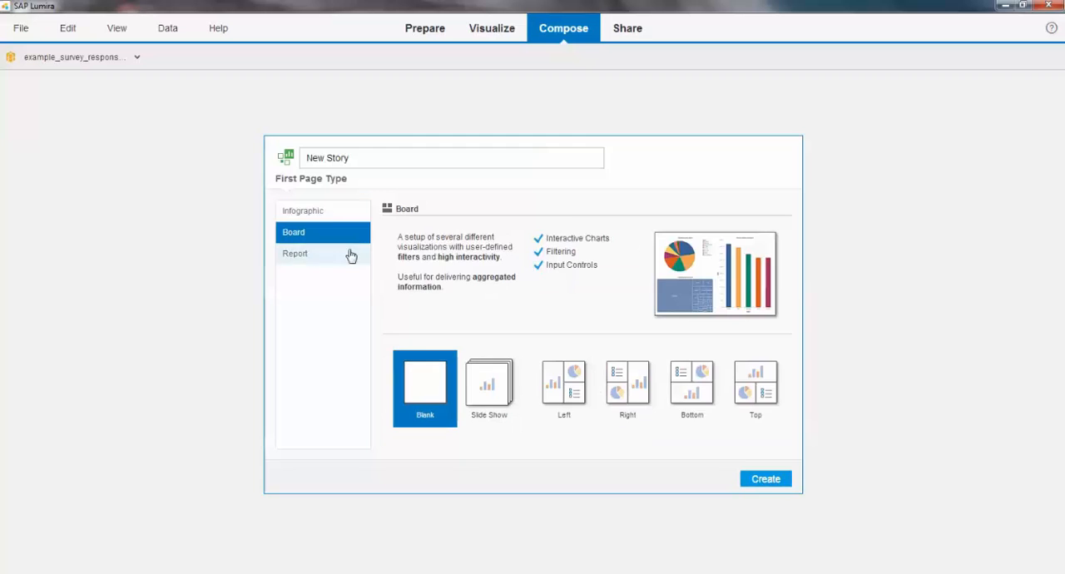
pyautogui.click(762, 481)
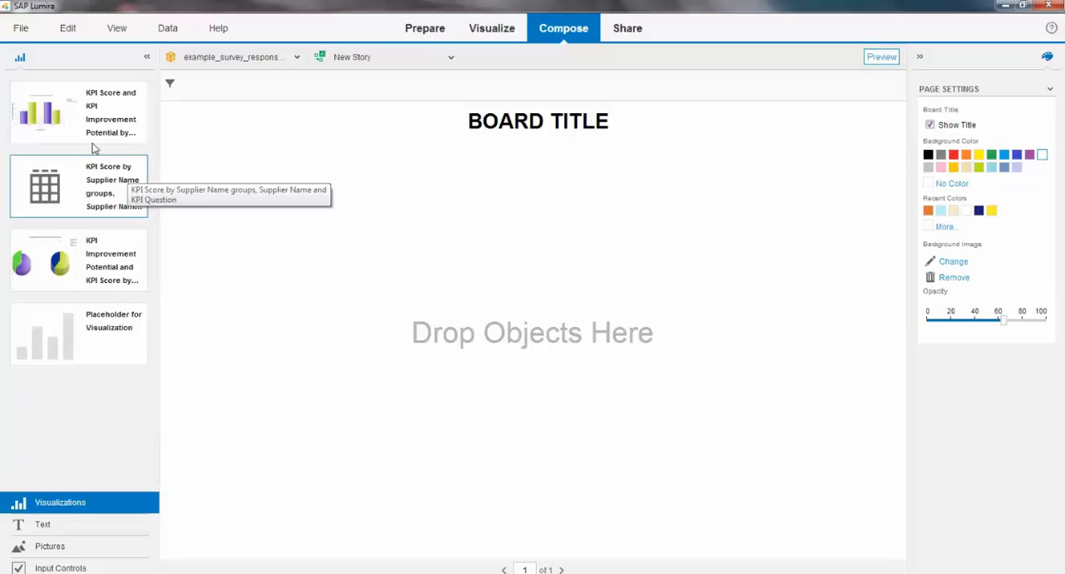
# Step: Try to place the KPI Score and KPI Improvement Potential column chart on the blank board
pyautogui.moveTo(75, 115); pyautogui.dragTo(487, 351)
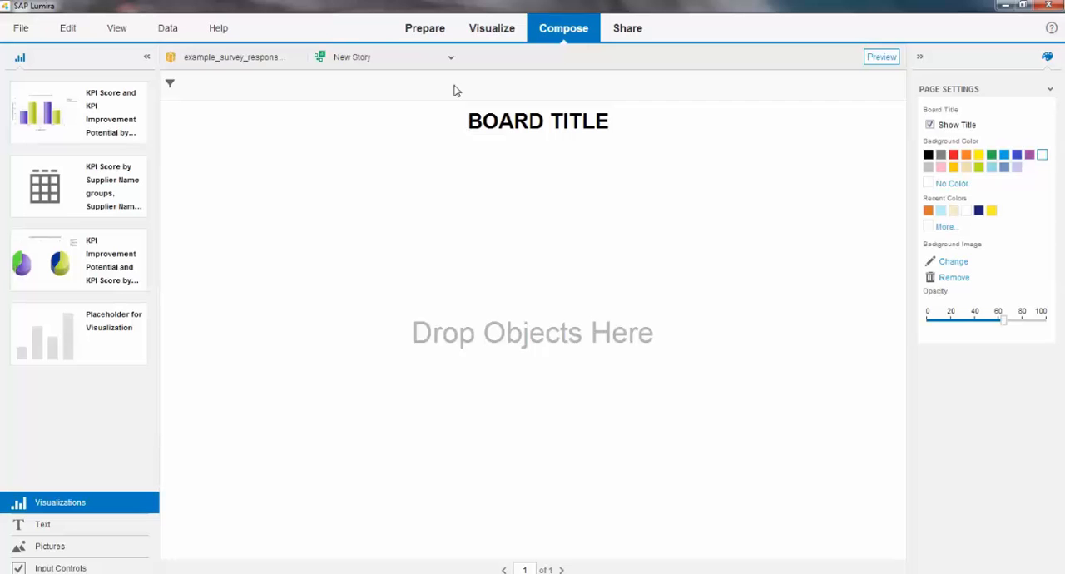
pyautogui.click(22, 29)
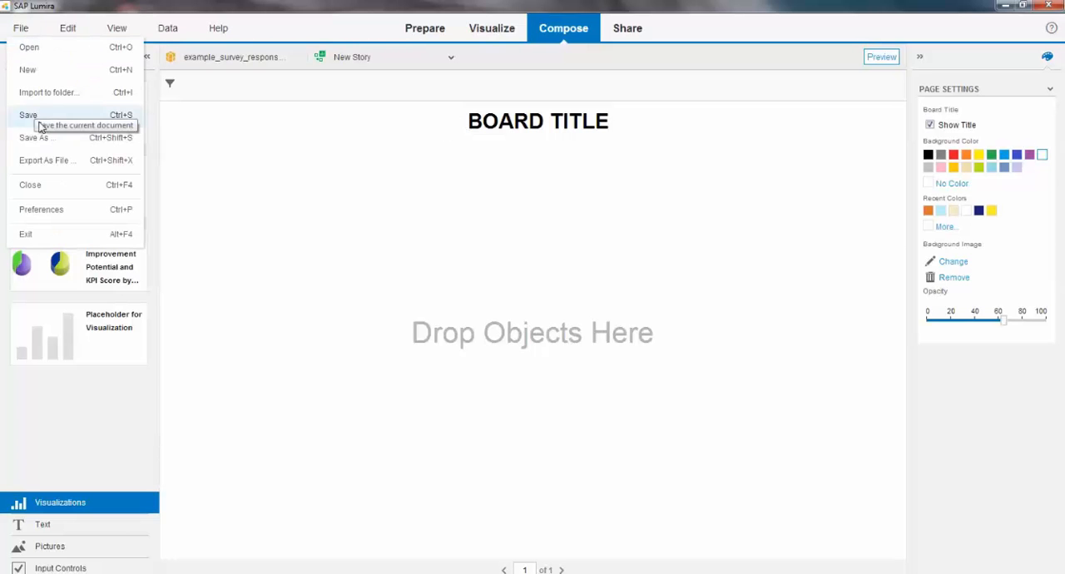
pyautogui.click(31, 112)
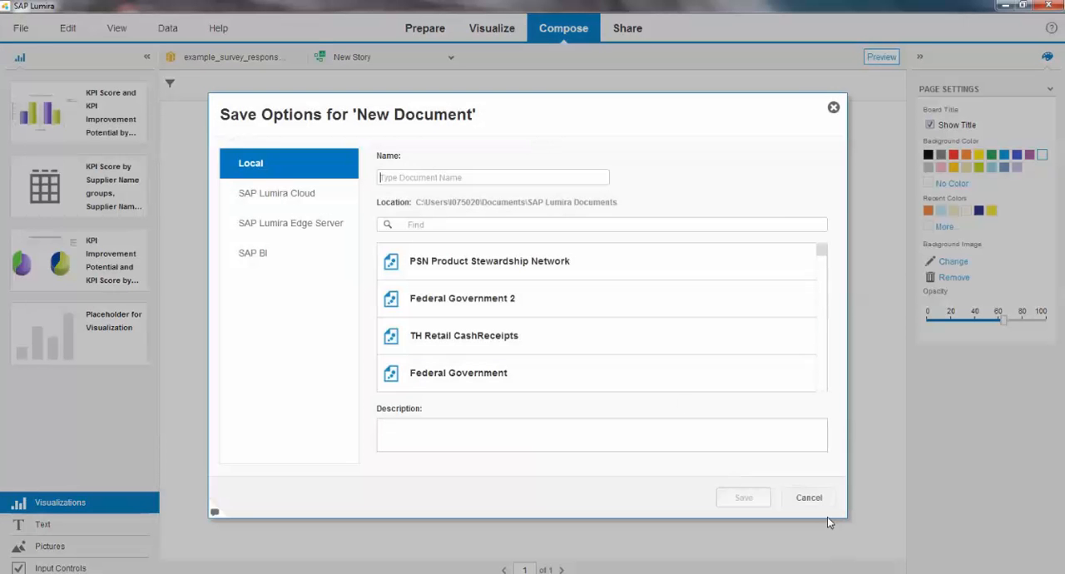
pyautogui.click(811, 500)
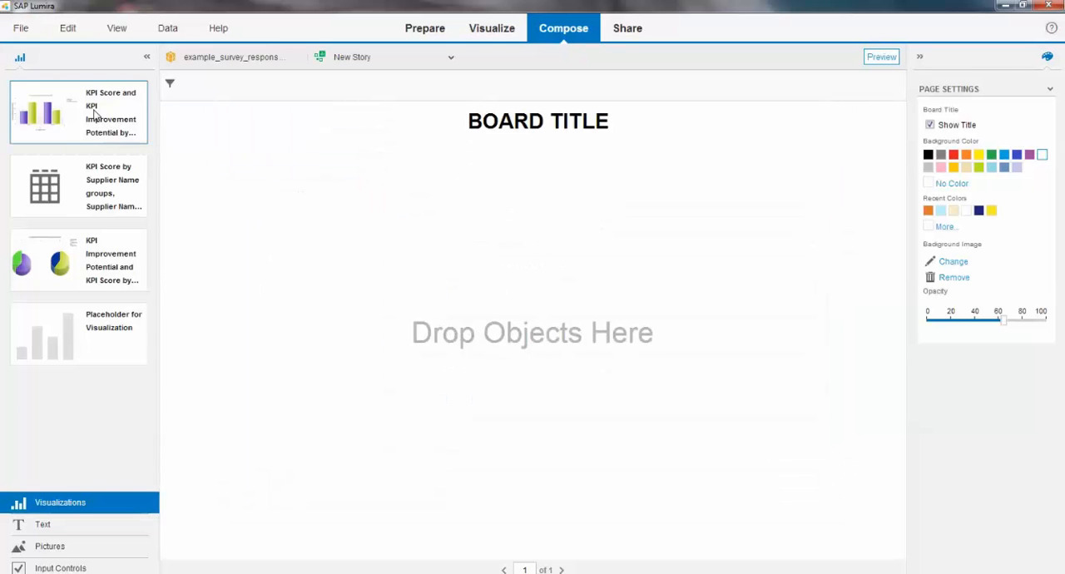
pyautogui.moveTo(96, 118); pyautogui.dragTo(495, 315)
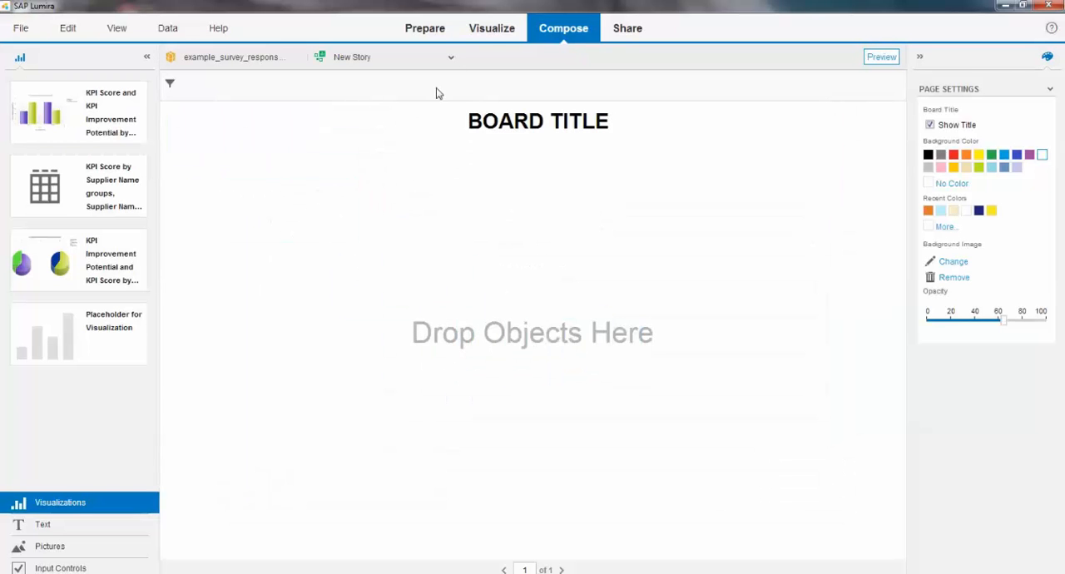
pyautogui.click(492, 30)
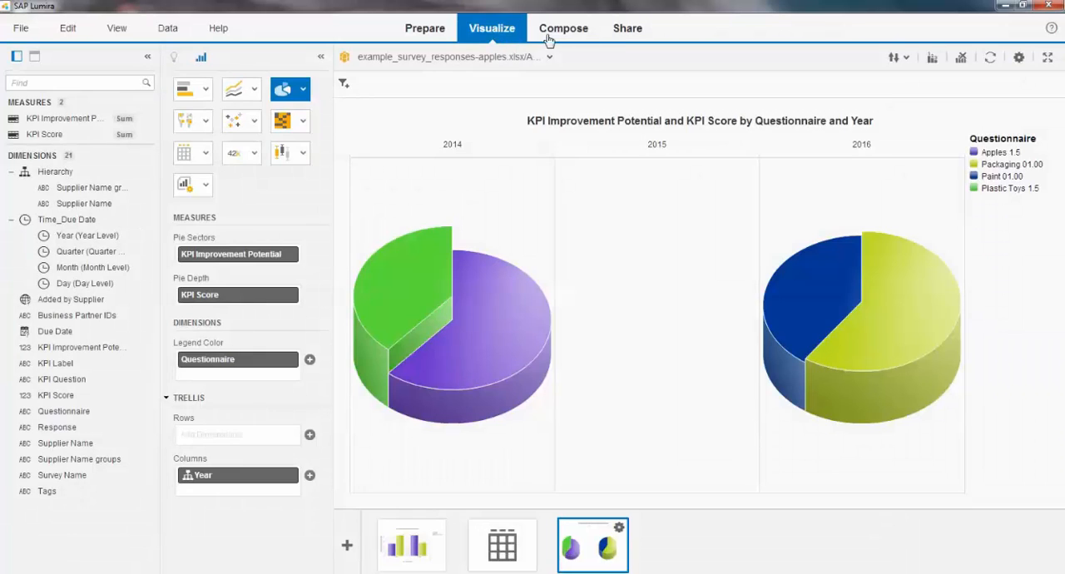
pyautogui.click(564, 34)
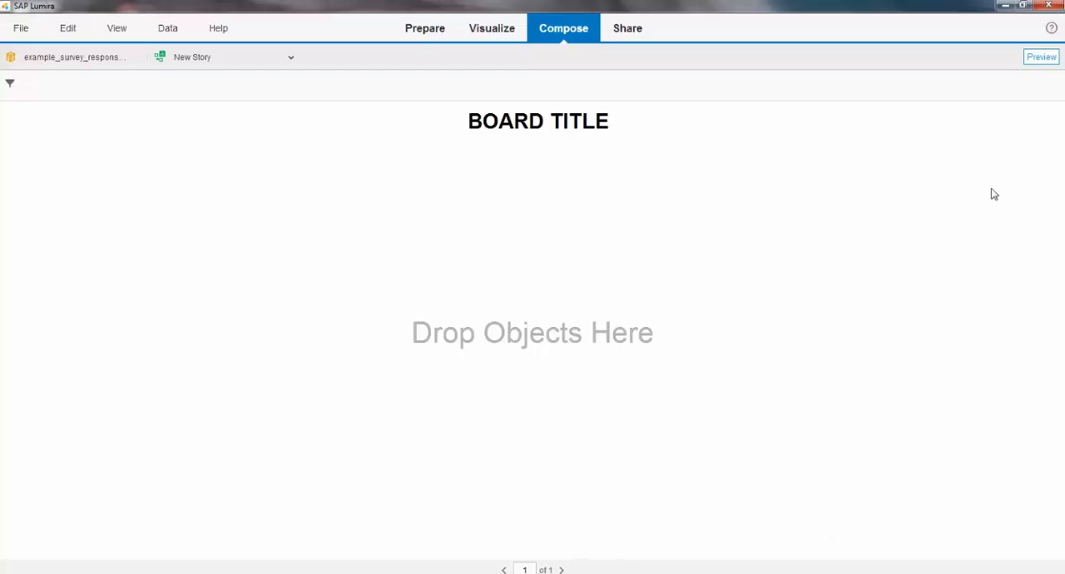
# Step: Switch the board out of preview into editing and change its title to PSN Statistics
pyautogui.click(1039, 59)
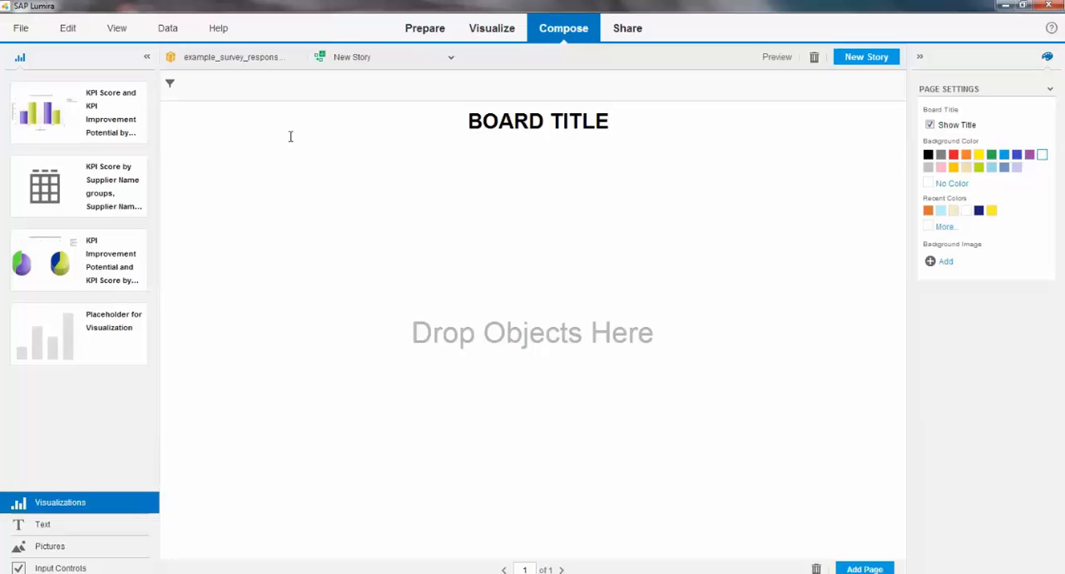
pyautogui.moveTo(620, 119); pyautogui.dragTo(451, 112)
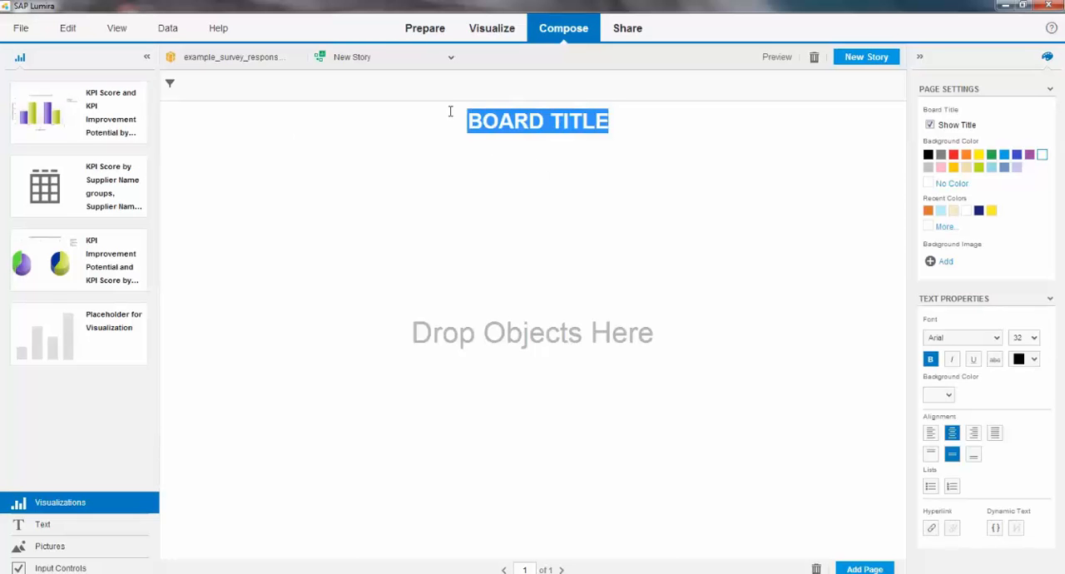
pyautogui.write('P')
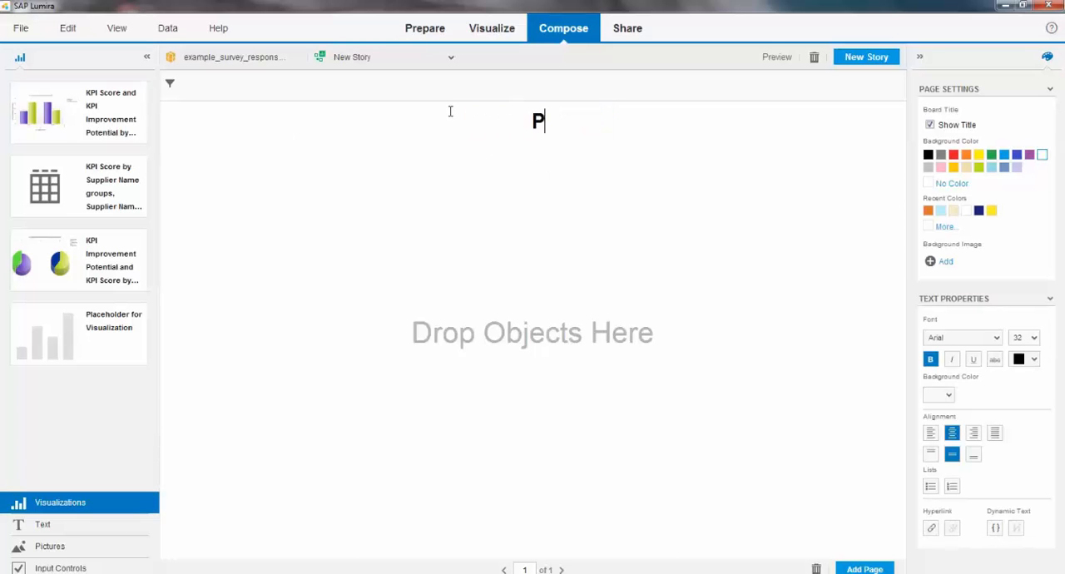
pyautogui.write('SN Statistics')
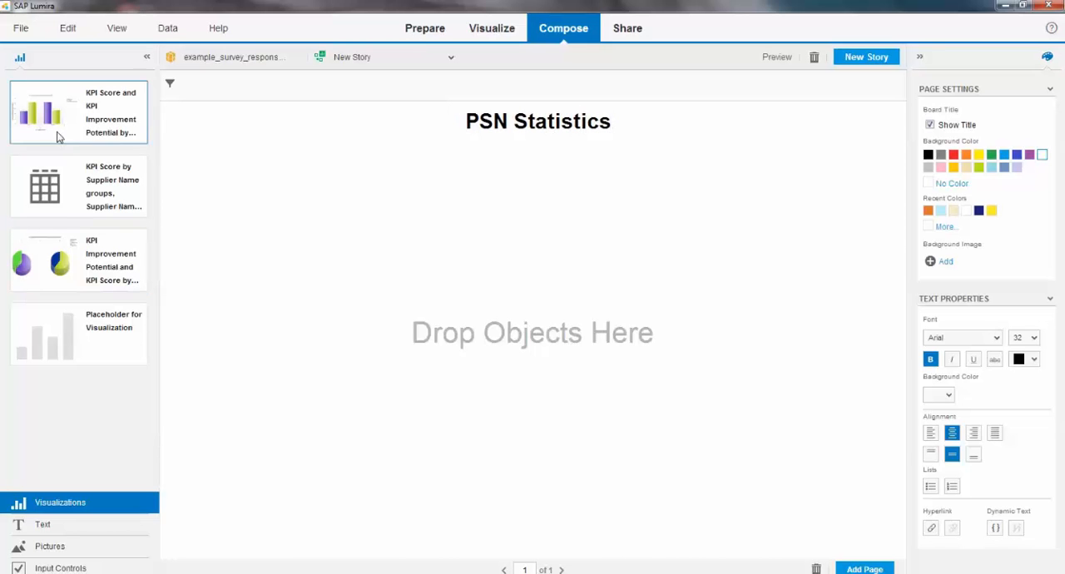
# Step: Place the column chart and the pie chart side by side on the board, with the KPI Score table beneath them
pyautogui.moveTo(57, 136); pyautogui.dragTo(272, 248)
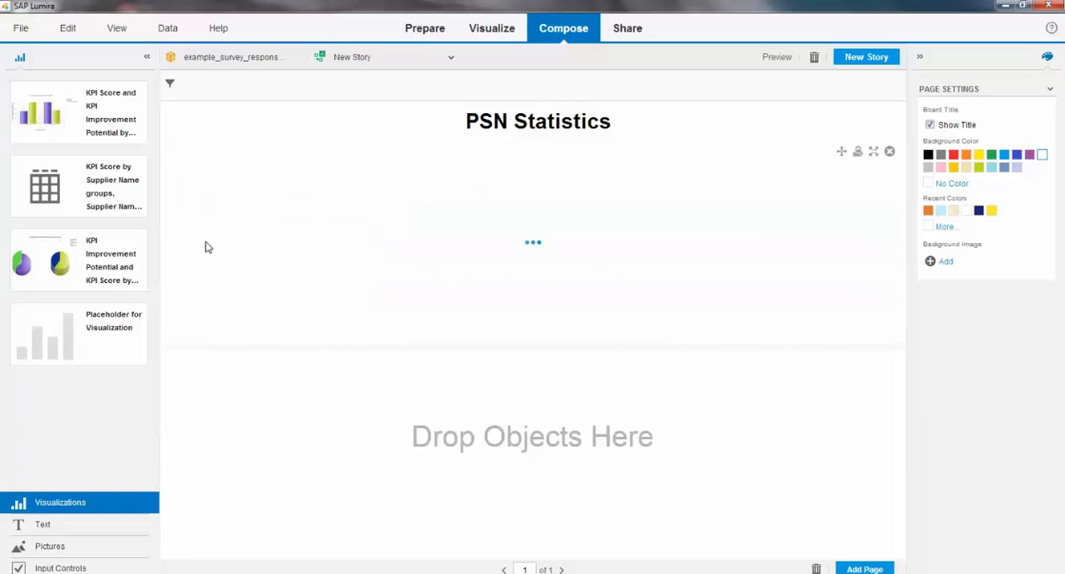
pyautogui.moveTo(108, 253); pyautogui.dragTo(269, 412)
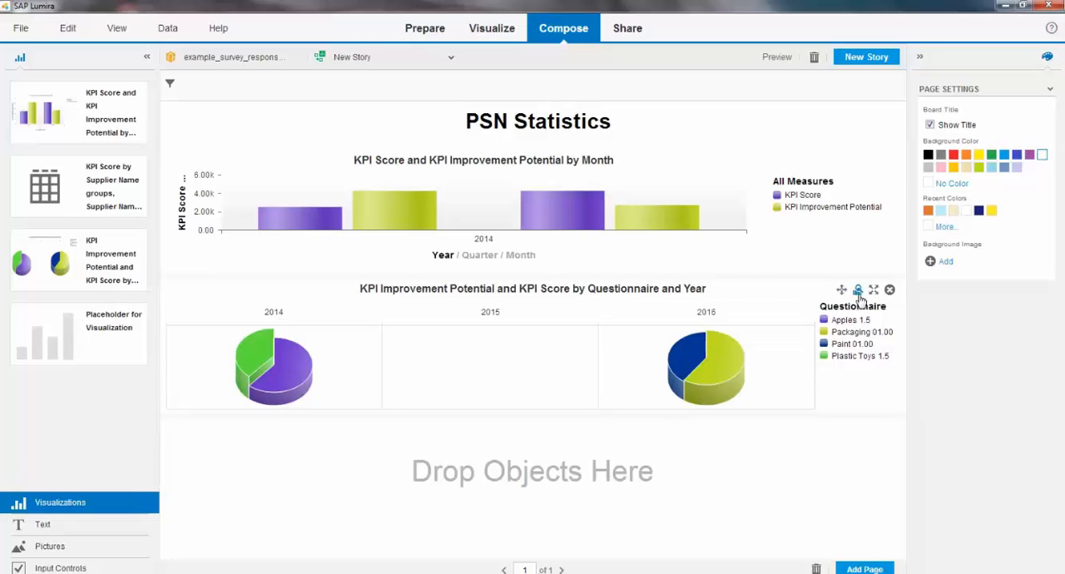
pyautogui.click(874, 291)
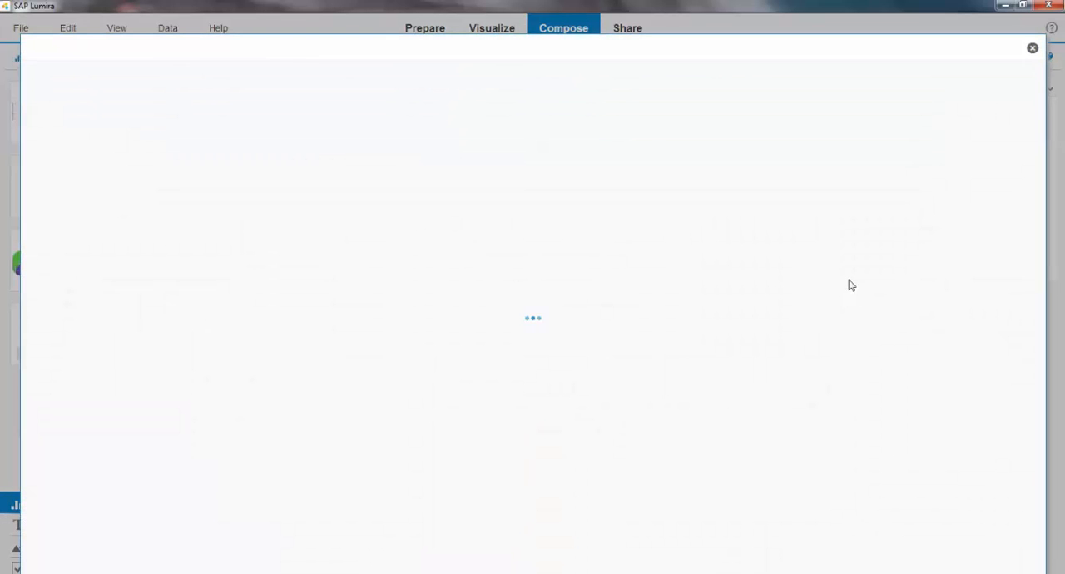
pyautogui.click(1032, 51)
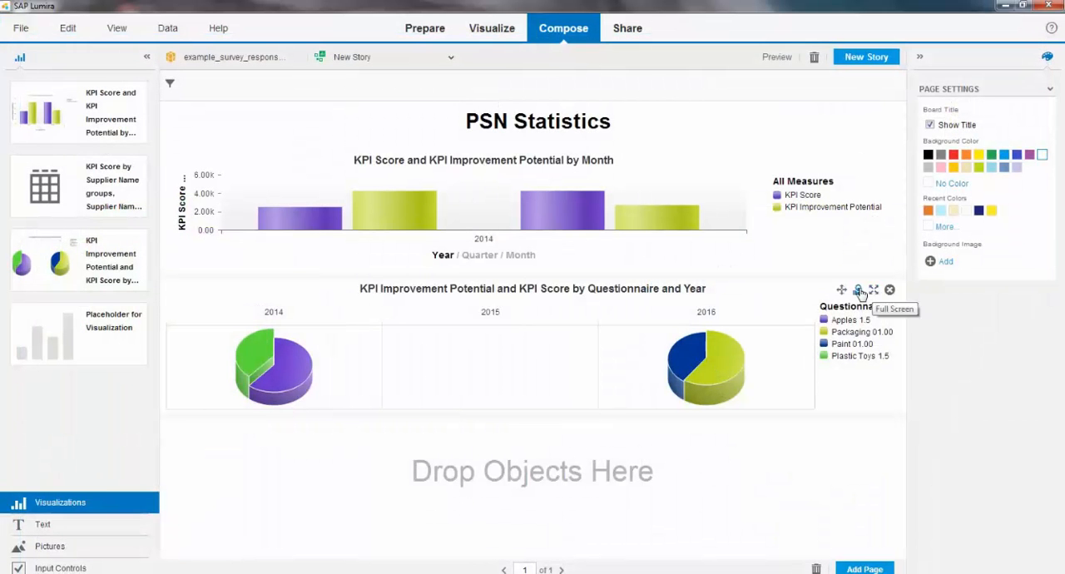
pyautogui.moveTo(842, 291); pyautogui.dragTo(861, 207)
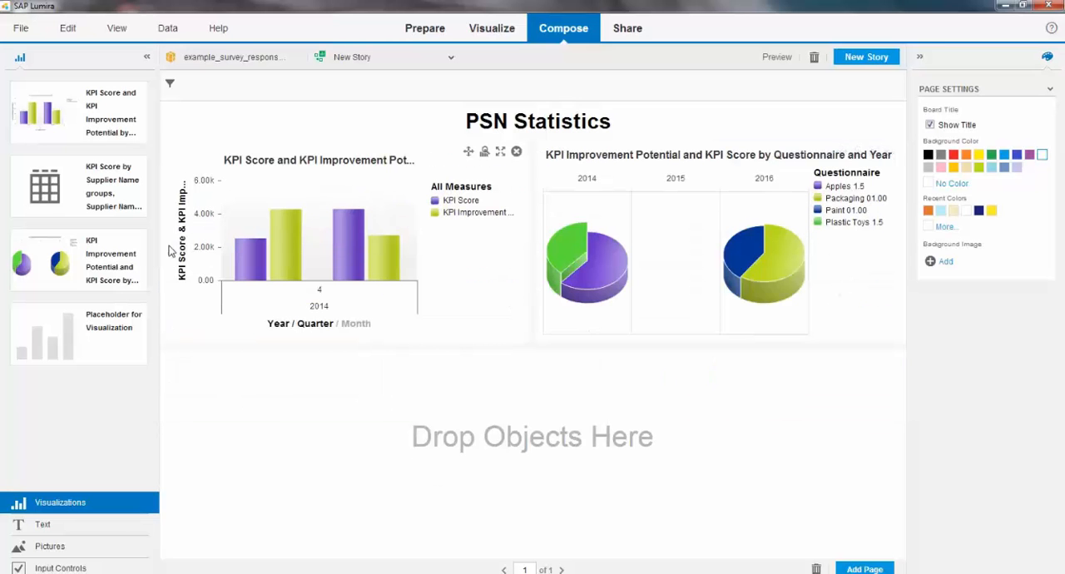
pyautogui.moveTo(65, 195); pyautogui.dragTo(489, 452)
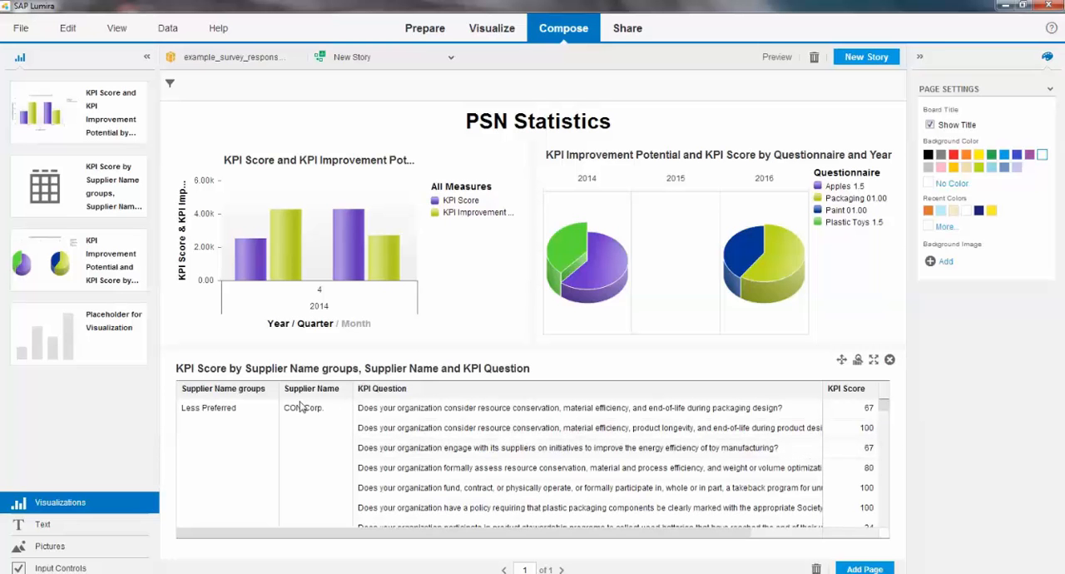
# Step: Add a Supplier Name input control beside the KPI Score table and narrow it to give the table more width
pyautogui.click(92, 566)
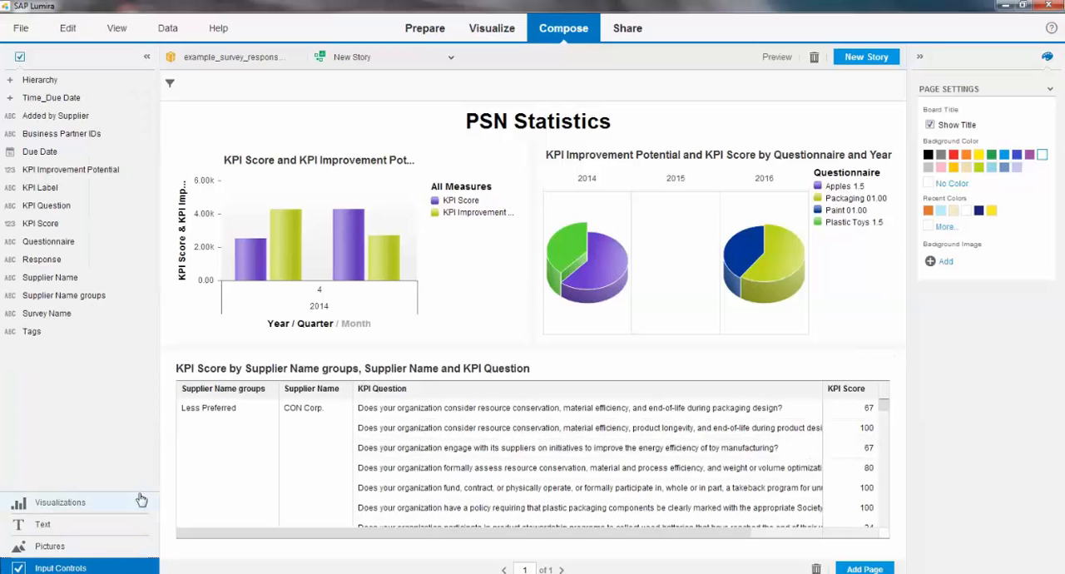
pyautogui.moveTo(70, 283); pyautogui.dragTo(874, 457)
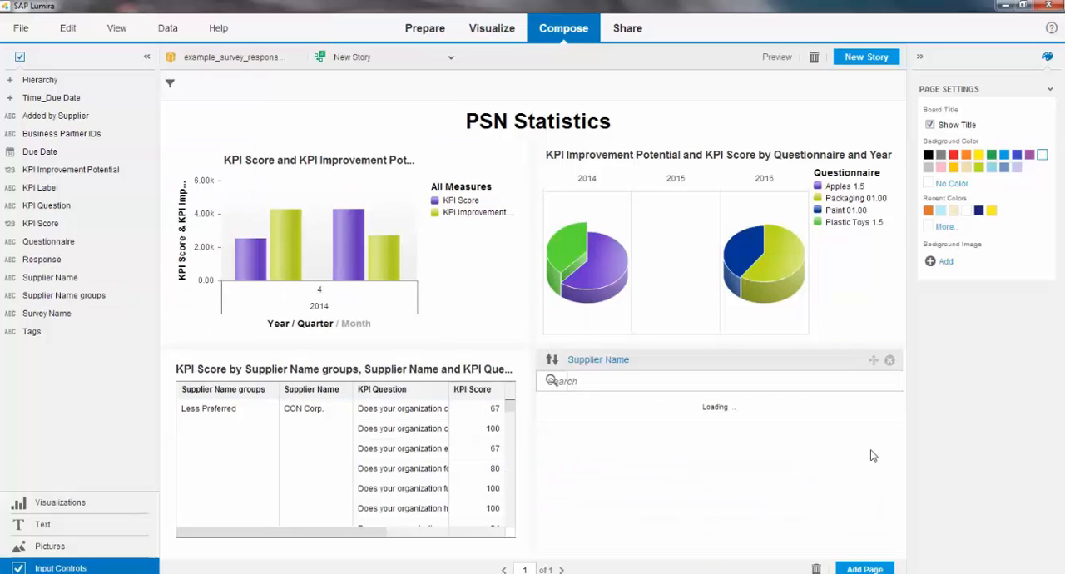
pyautogui.moveTo(537, 450); pyautogui.dragTo(734, 448)
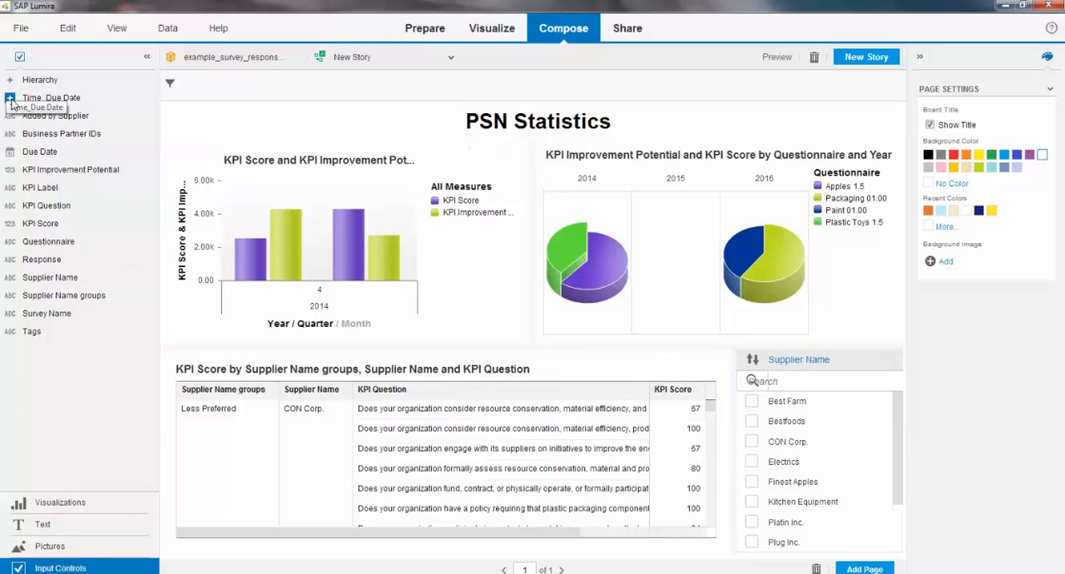
# Step: Add input controls for Supplier Name from the Hierarchy and Quarter from Time_Due Date beside the existing supplier control
pyautogui.click(10, 80)
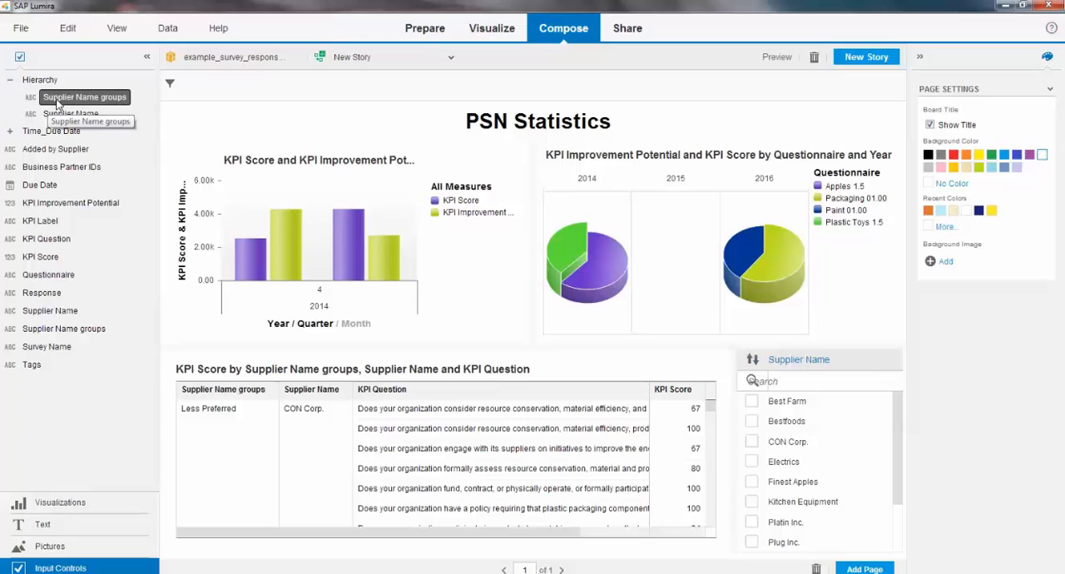
pyautogui.moveTo(71, 113); pyautogui.dragTo(882, 475)
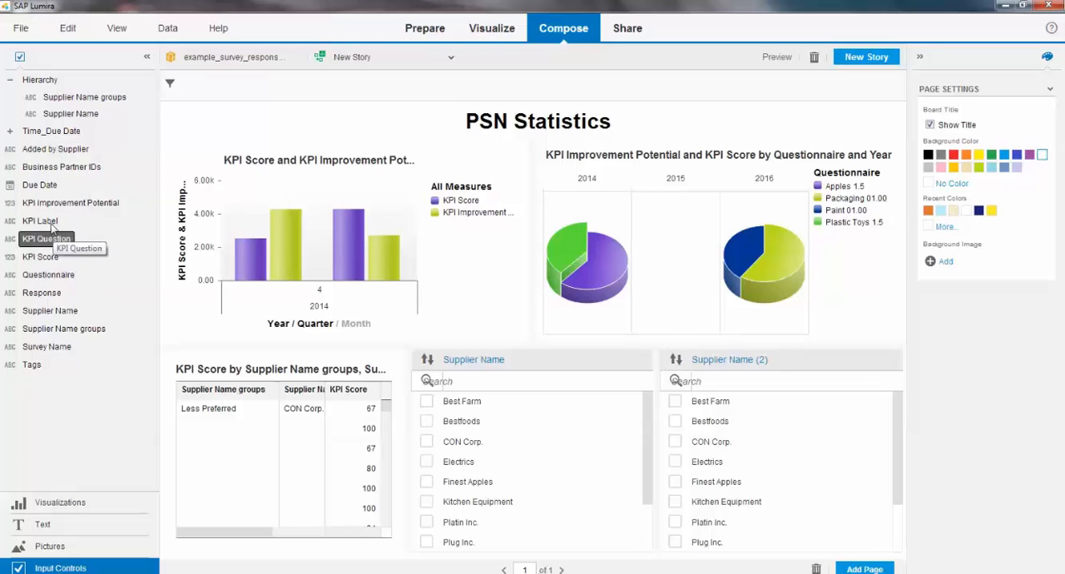
pyautogui.click(9, 131)
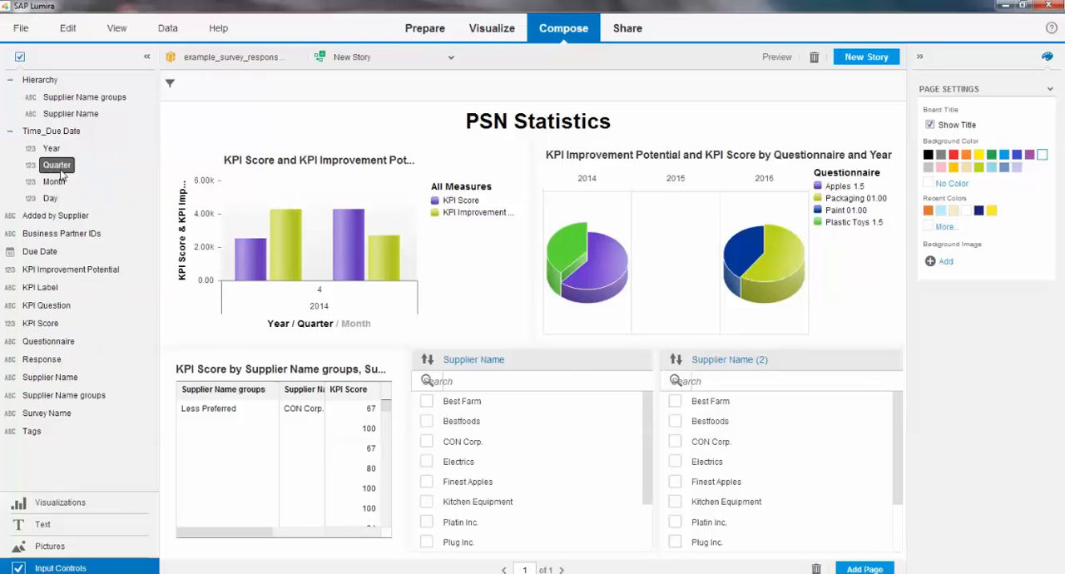
pyautogui.moveTo(55, 165); pyautogui.dragTo(895, 500)
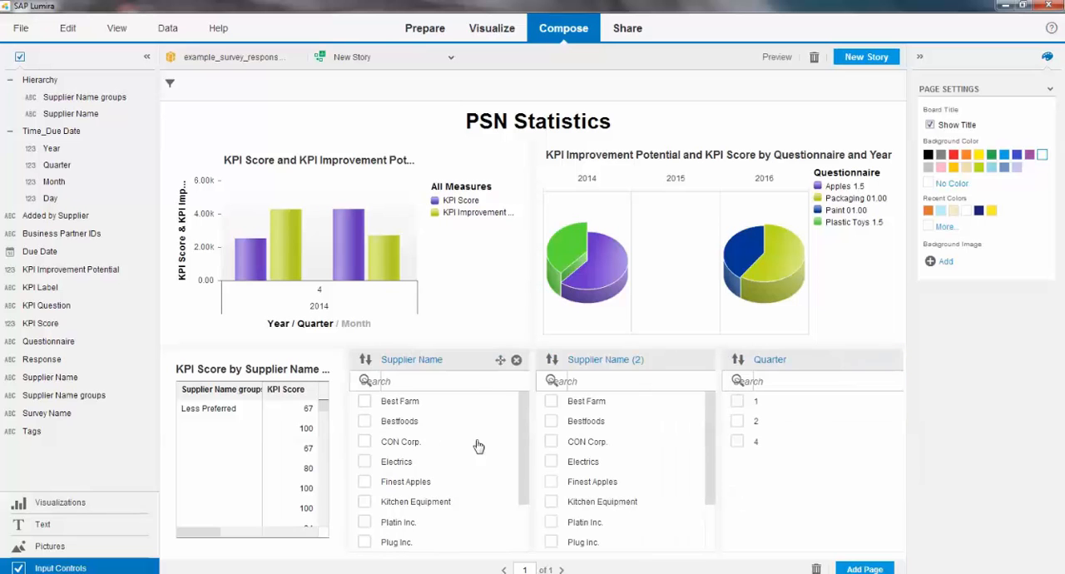
# Step: Widen the KPI Score table and narrow the two Supplier Name controls and the Quarter control beside it
pyautogui.moveTo(354, 439); pyautogui.dragTo(836, 489)
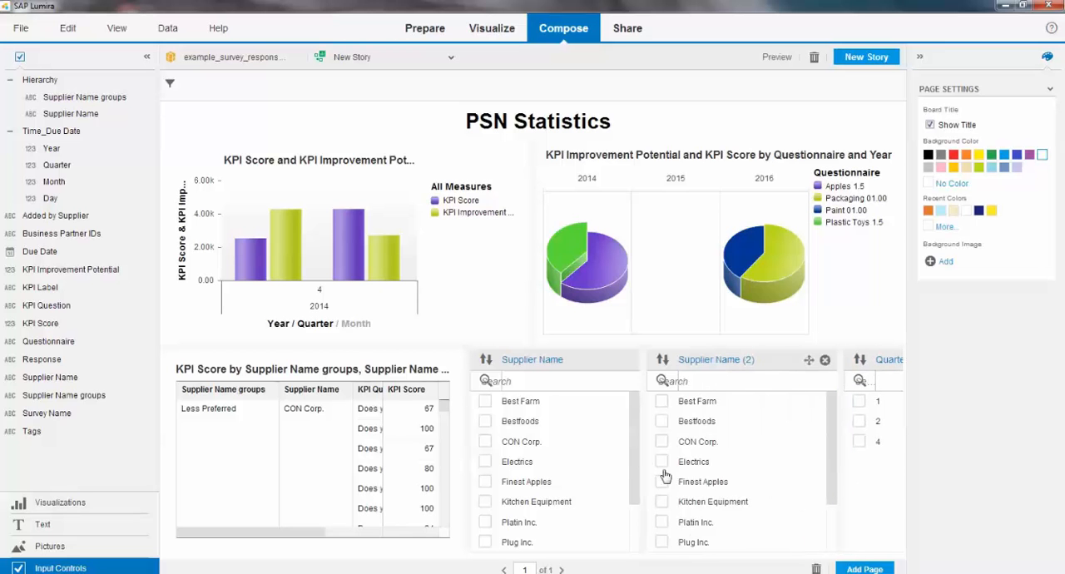
pyautogui.moveTo(641, 464); pyautogui.dragTo(716, 470)
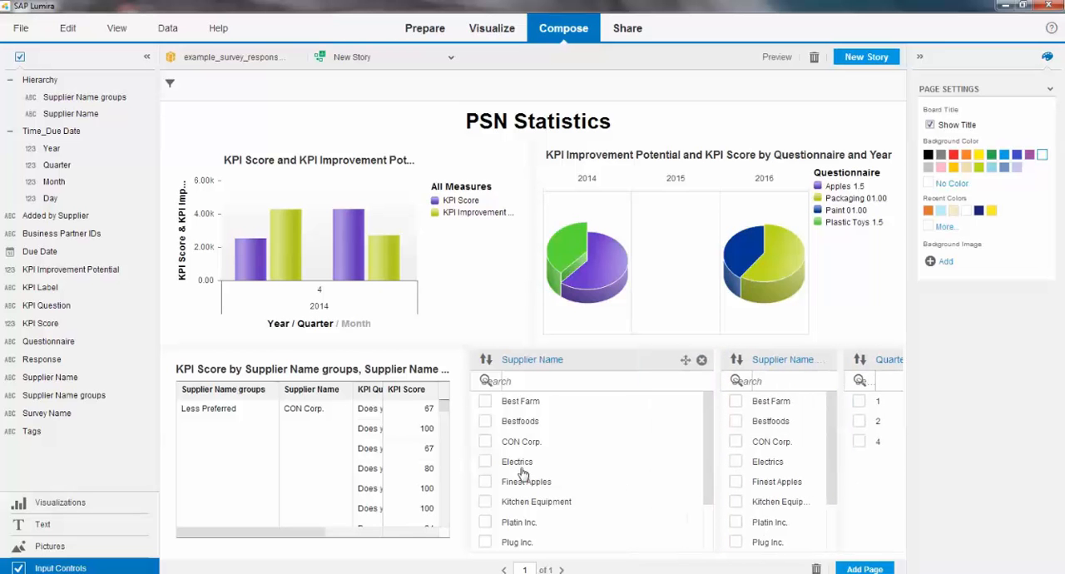
pyautogui.moveTo(474, 464); pyautogui.dragTo(599, 471)
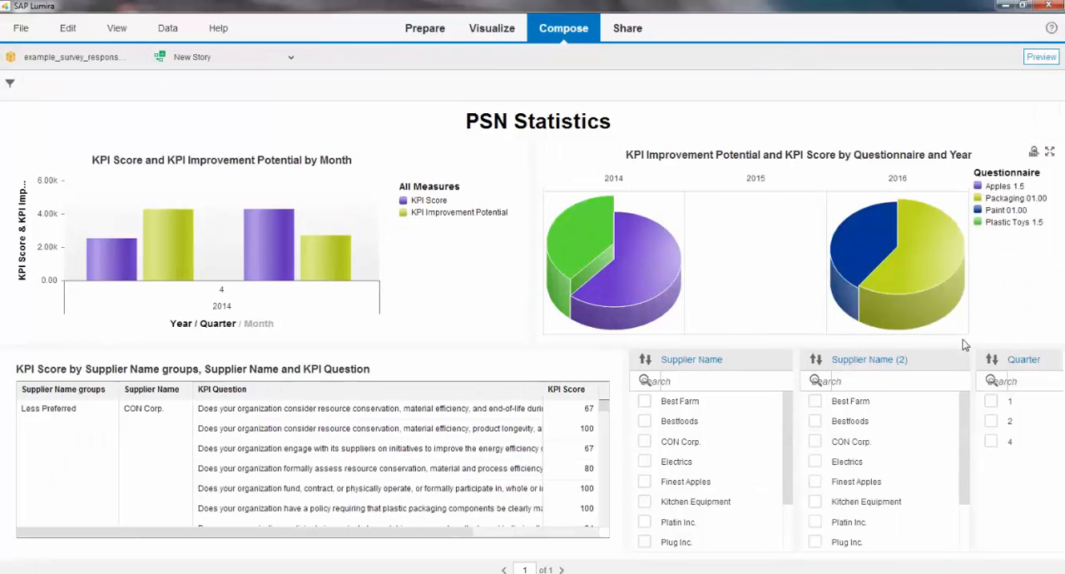
# Step: Filter the previewed board to suppliers CON Corp., Electrics, Finest Apples and Kitchen Equipment, and go to the story sharing area
pyautogui.click(644, 462)
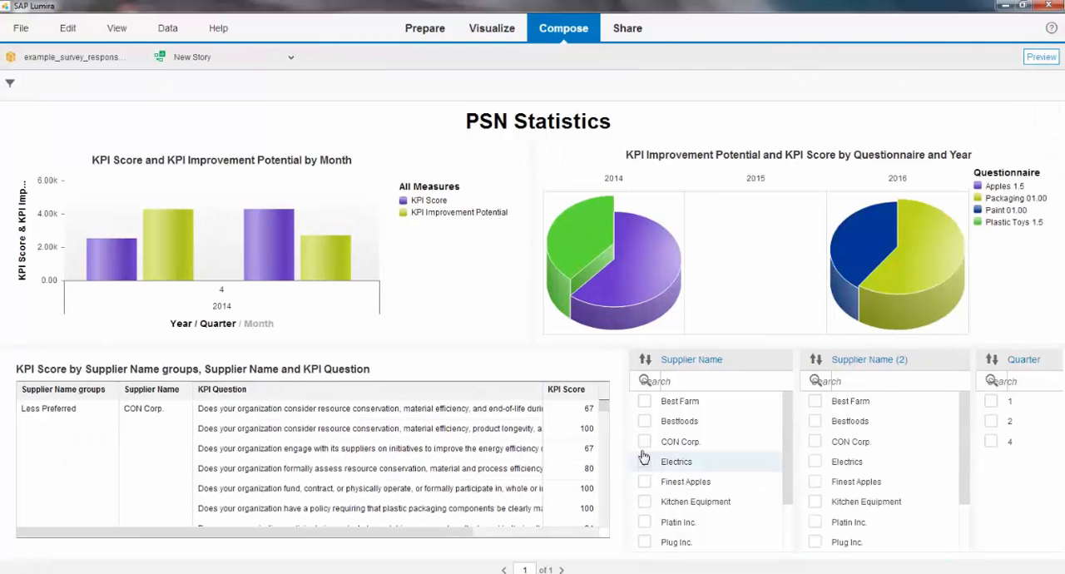
pyautogui.click(644, 442)
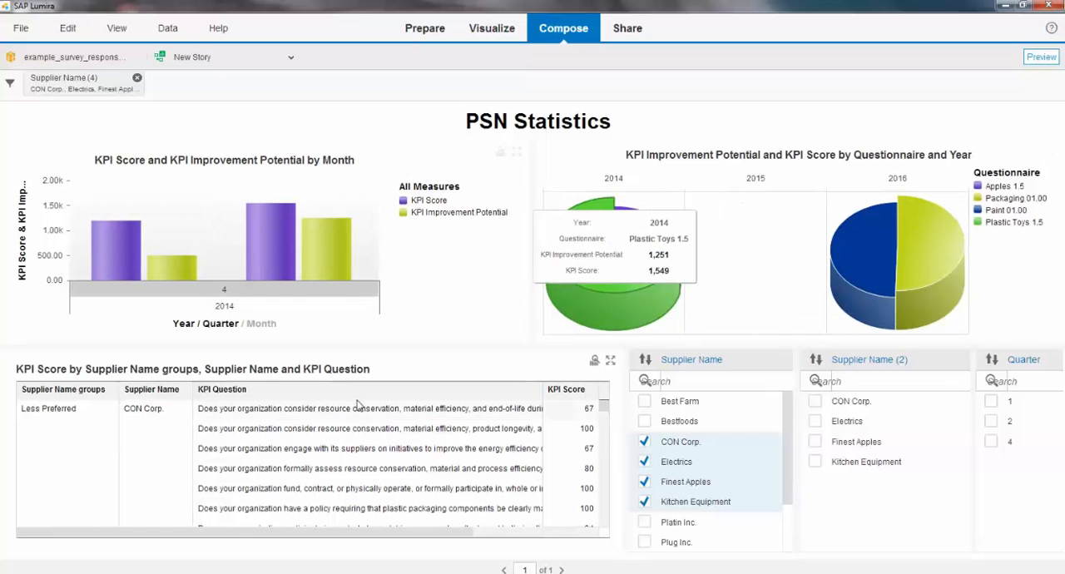
pyautogui.click(631, 29)
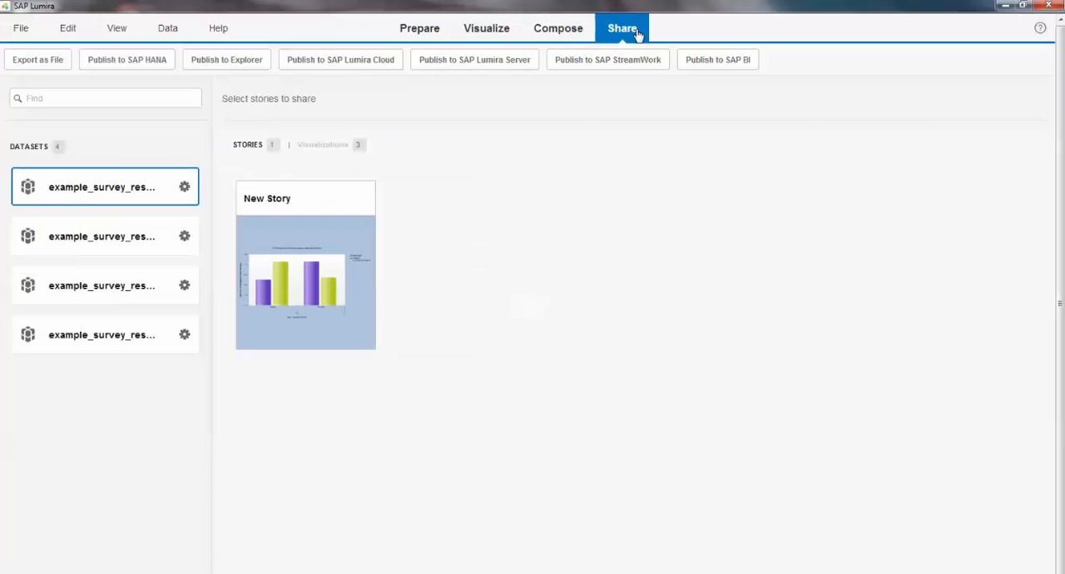
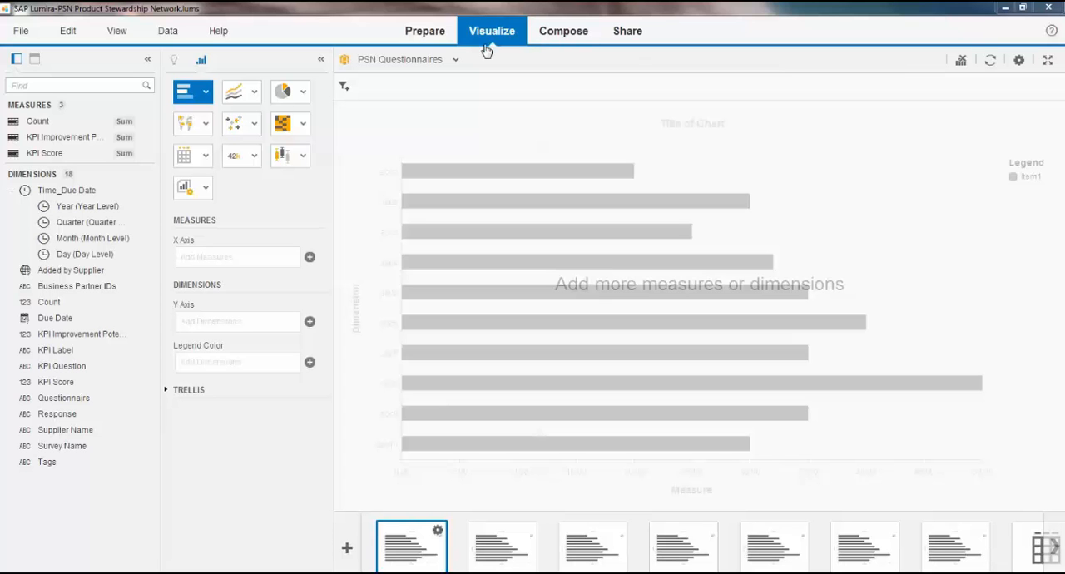
# Step: Examine the chart types offered in each chart family, from bar, line and pie to geographic, map, table and other charts
pyautogui.click(208, 98)
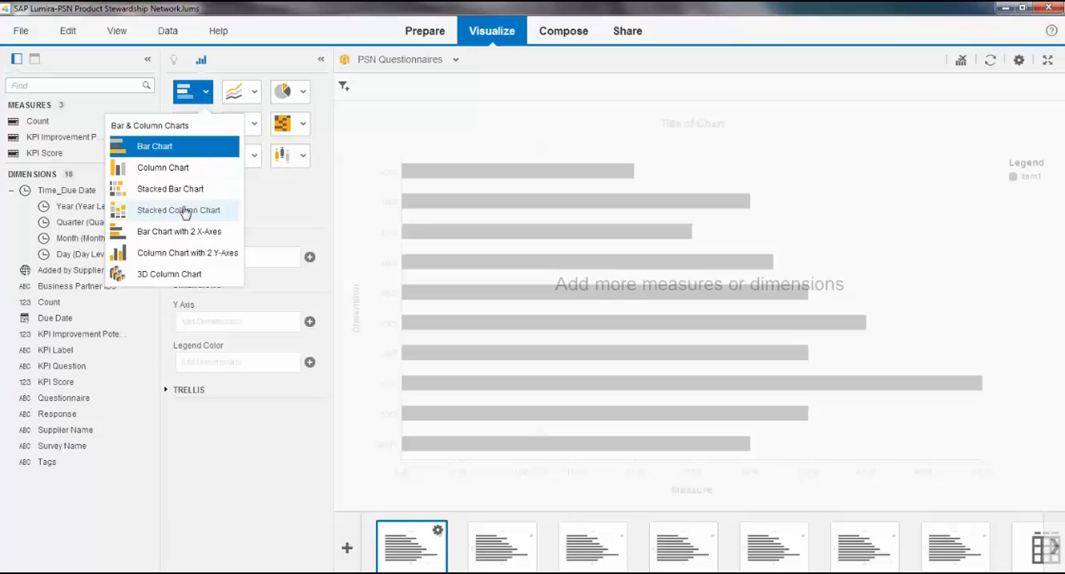
pyautogui.click(257, 101)
pyautogui.click(257, 101)
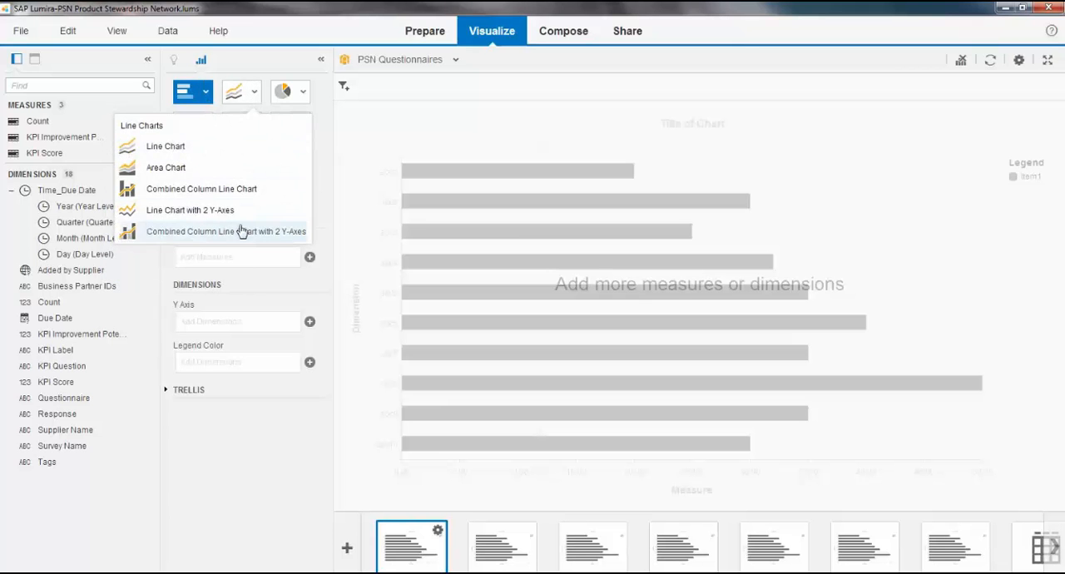
pyautogui.click(303, 92)
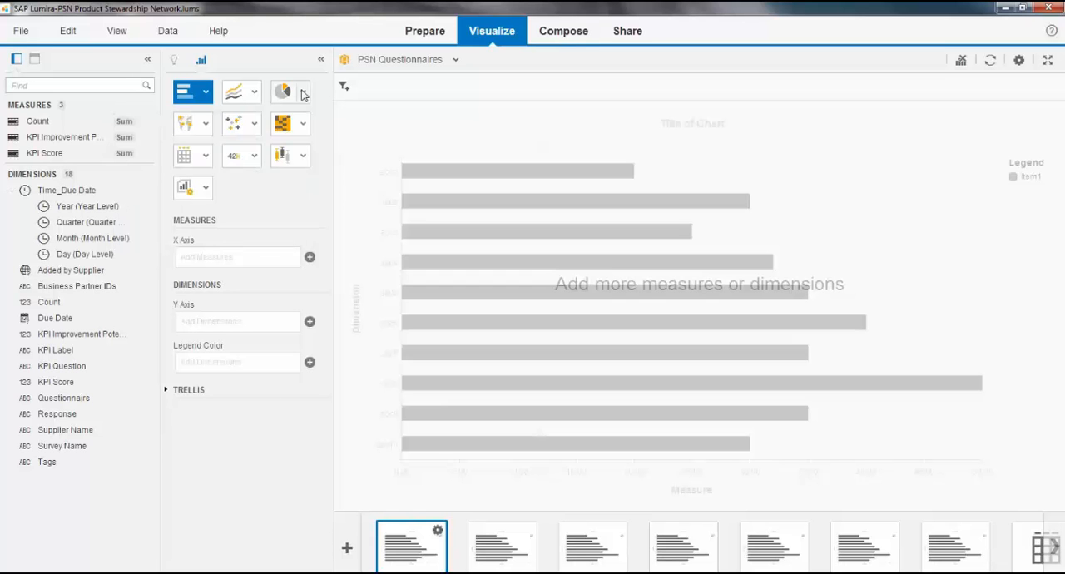
pyautogui.click(303, 91)
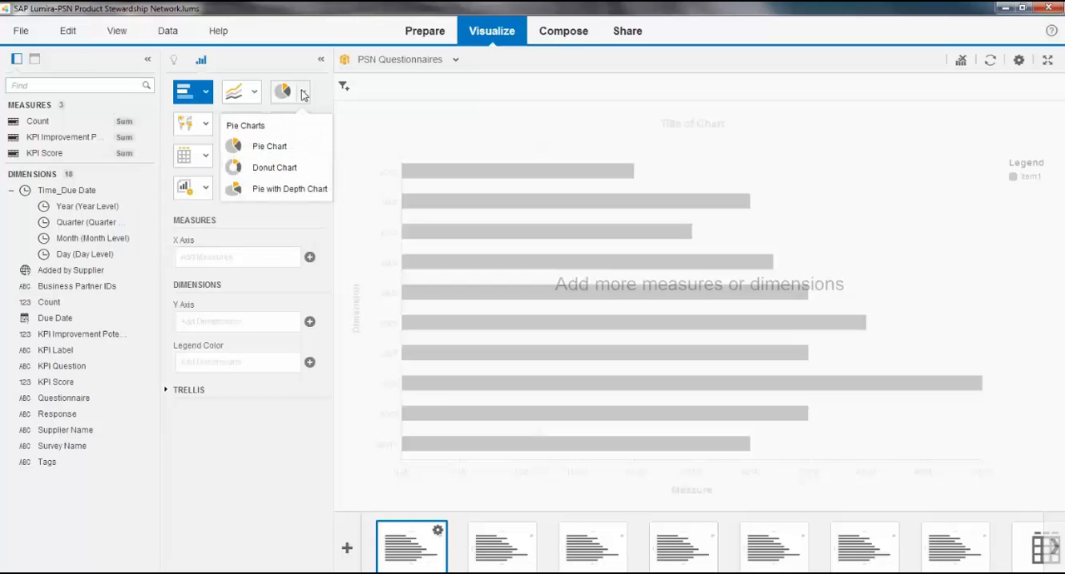
pyautogui.click(206, 124)
pyautogui.click(205, 124)
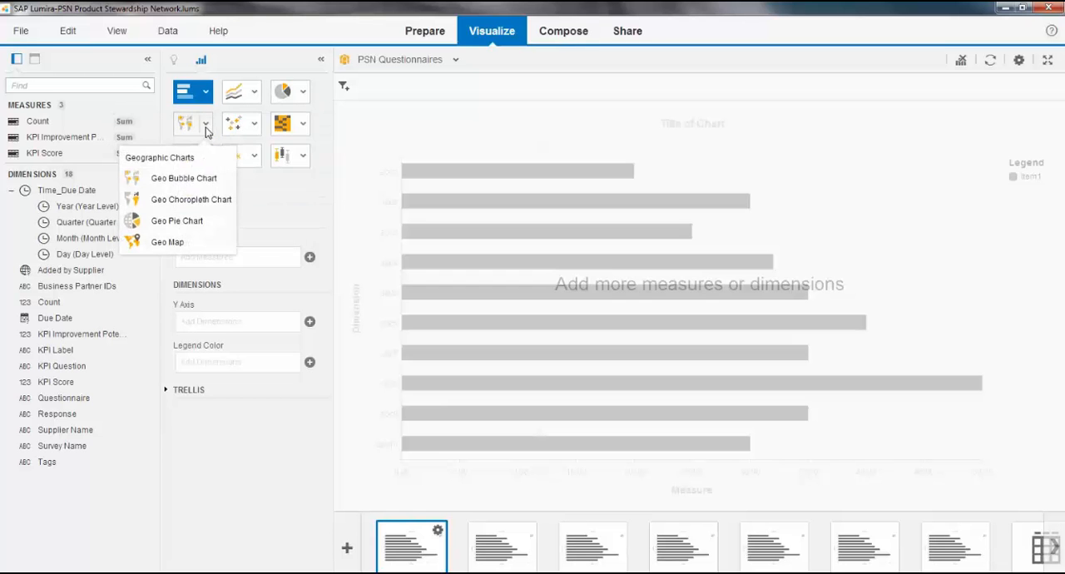
pyautogui.click(254, 125)
pyautogui.click(303, 124)
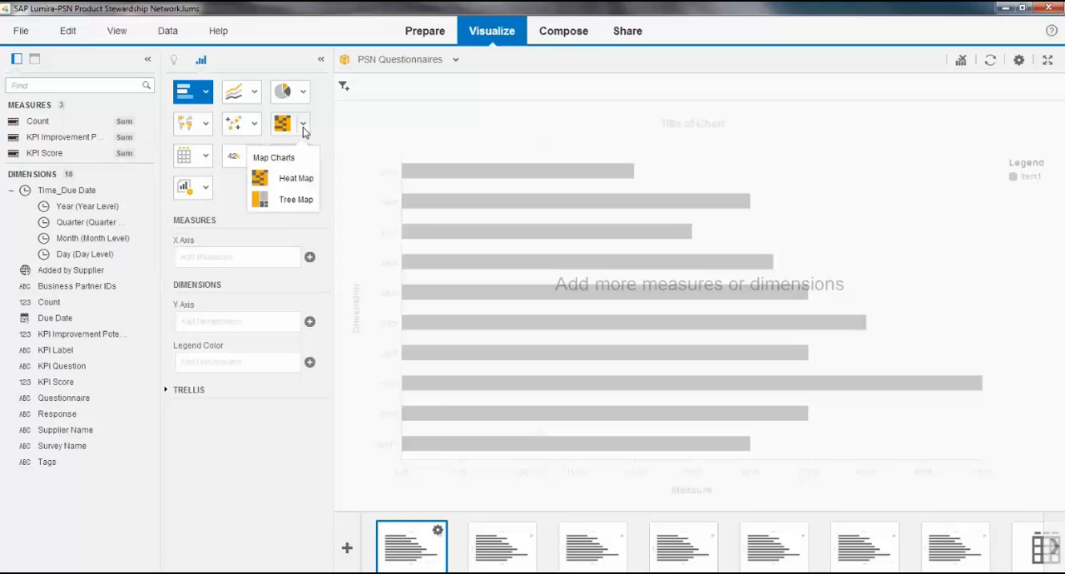
pyautogui.click(205, 158)
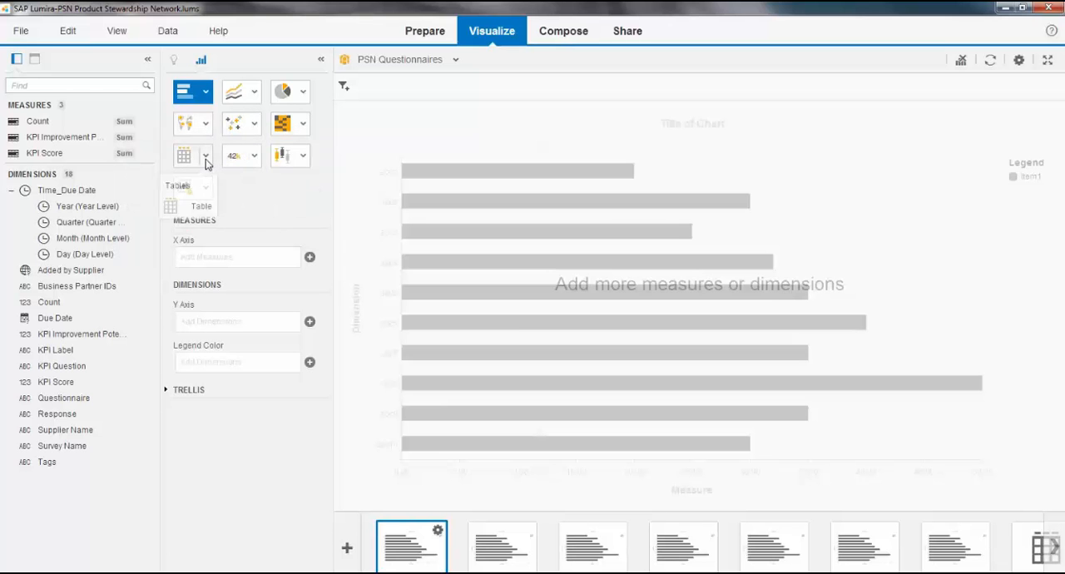
pyautogui.click(262, 193)
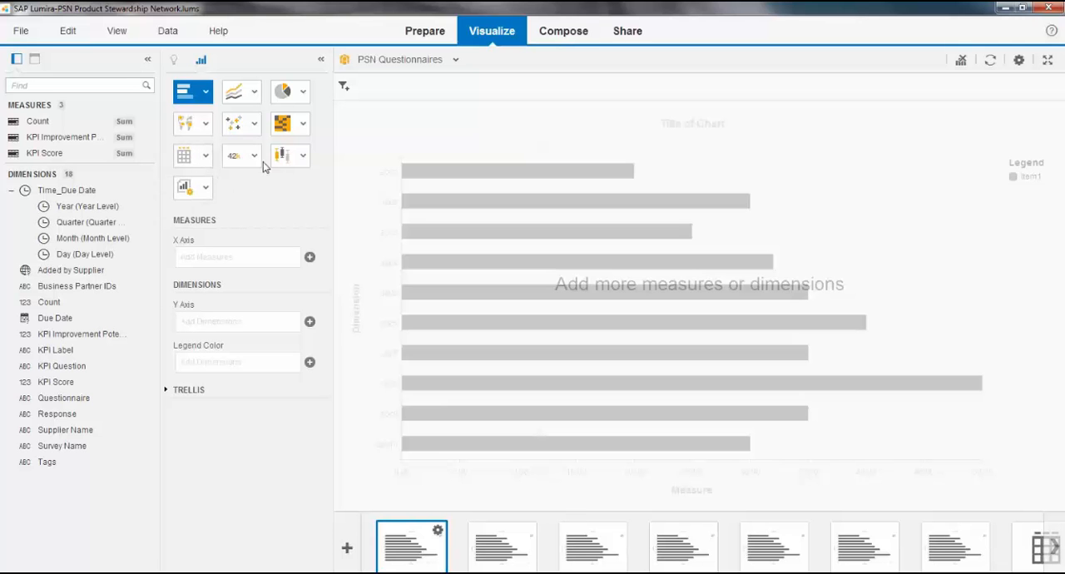
pyautogui.click(254, 158)
pyautogui.click(303, 162)
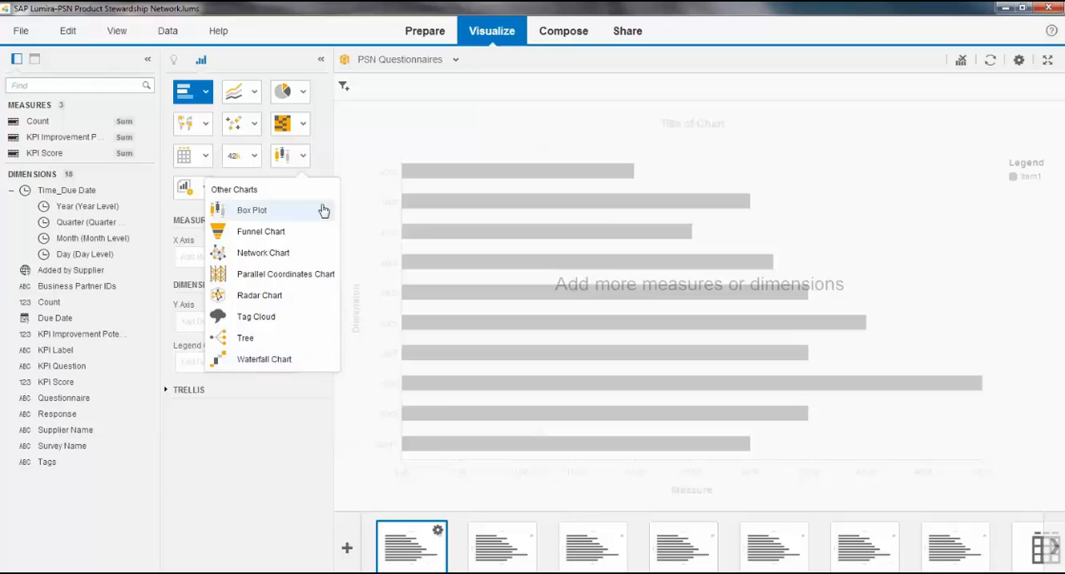
pyautogui.click(323, 152)
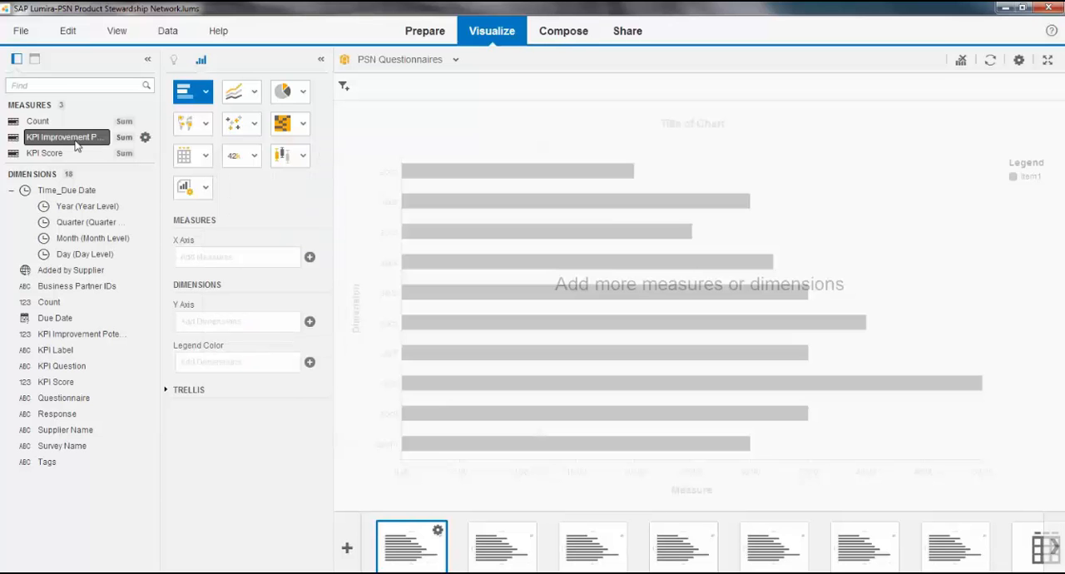
# Step: Plot KPI Improvement Potential and KPI Score by Questionnaire as a Stacked Column Chart
pyautogui.moveTo(50, 143); pyautogui.dragTo(187, 241)
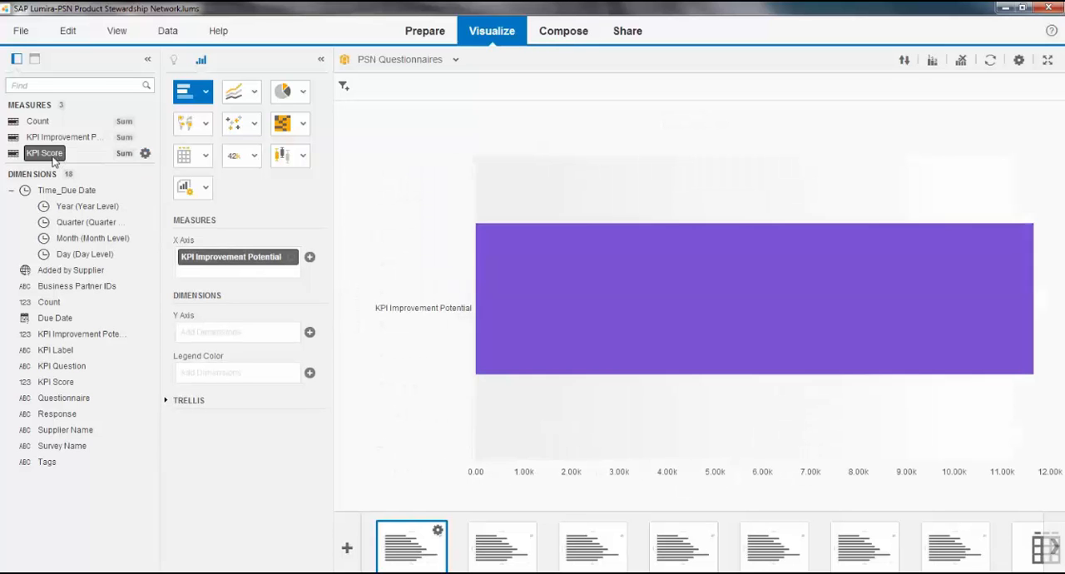
pyautogui.moveTo(75, 153); pyautogui.dragTo(239, 268)
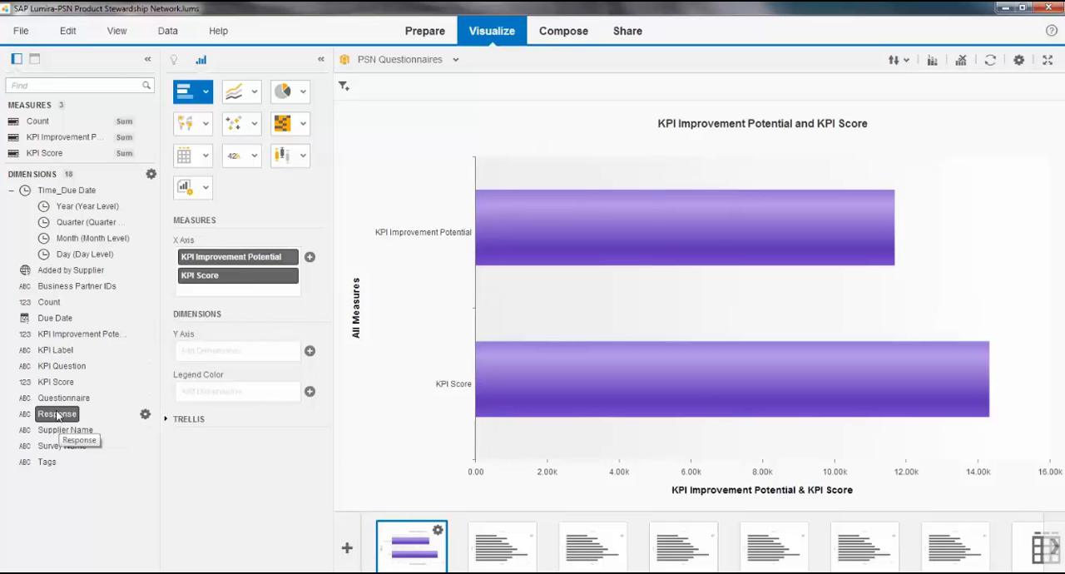
pyautogui.moveTo(67, 398); pyautogui.dragTo(247, 353)
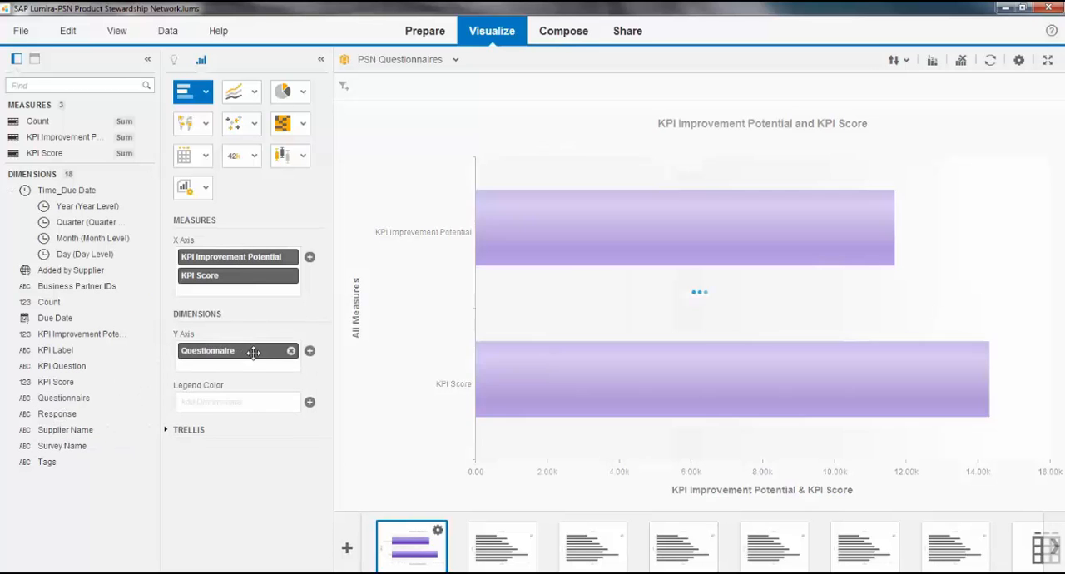
pyautogui.click(206, 93)
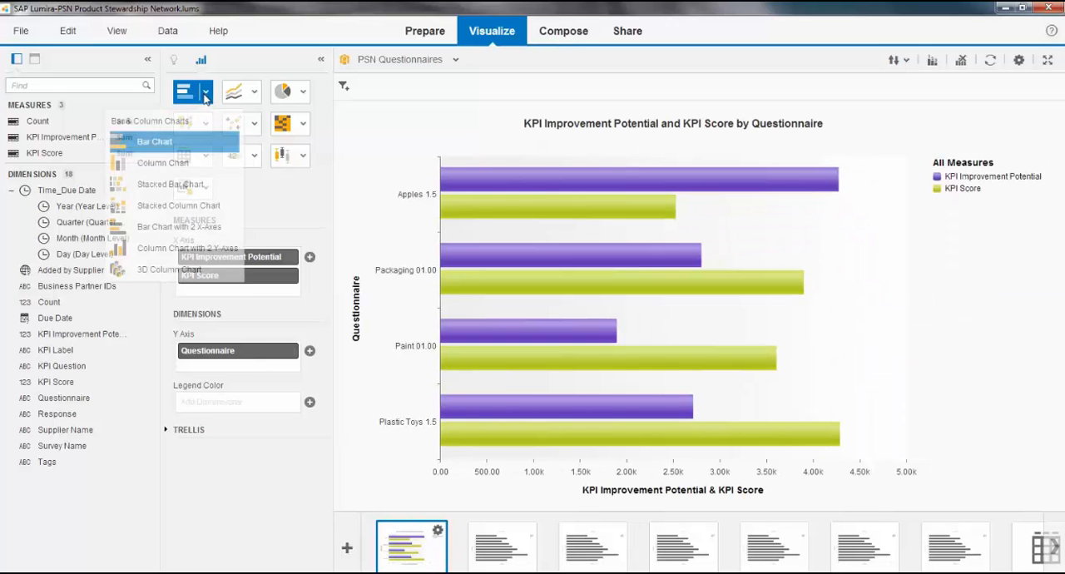
pyautogui.click(185, 210)
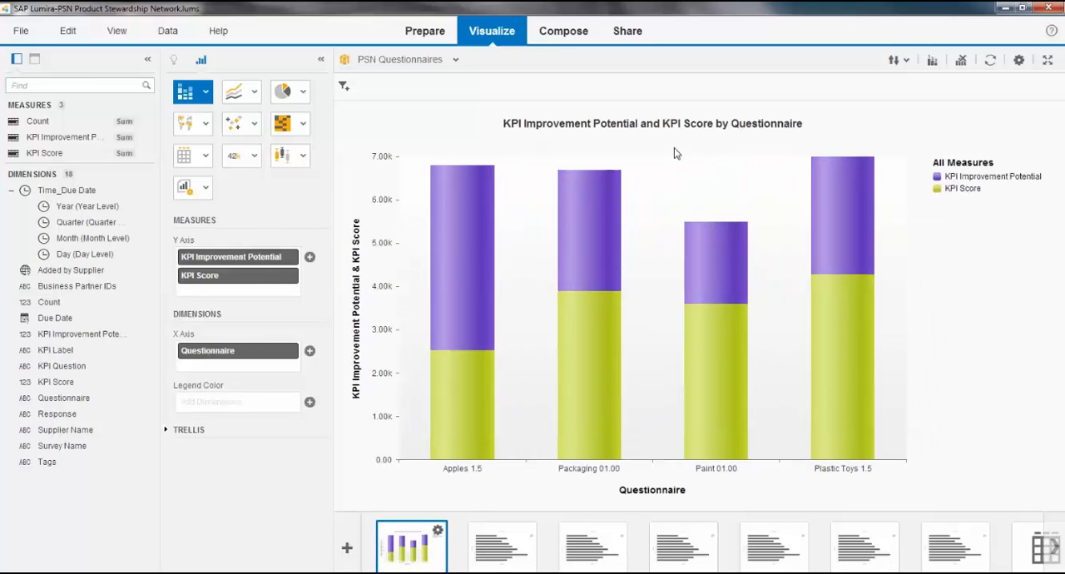
# Step: Filter the chart to questionnaires Paint 01.00 and Plastic Toys 1.5, and replace Questionnaire with KPI Question on the X axis
pyautogui.moveTo(658, 138)
pyautogui.mouseDown()
pyautogui.moveTo(922, 263)
pyautogui.moveTo(919, 442)
pyautogui.moveTo(939, 506)
pyautogui.mouseUp()
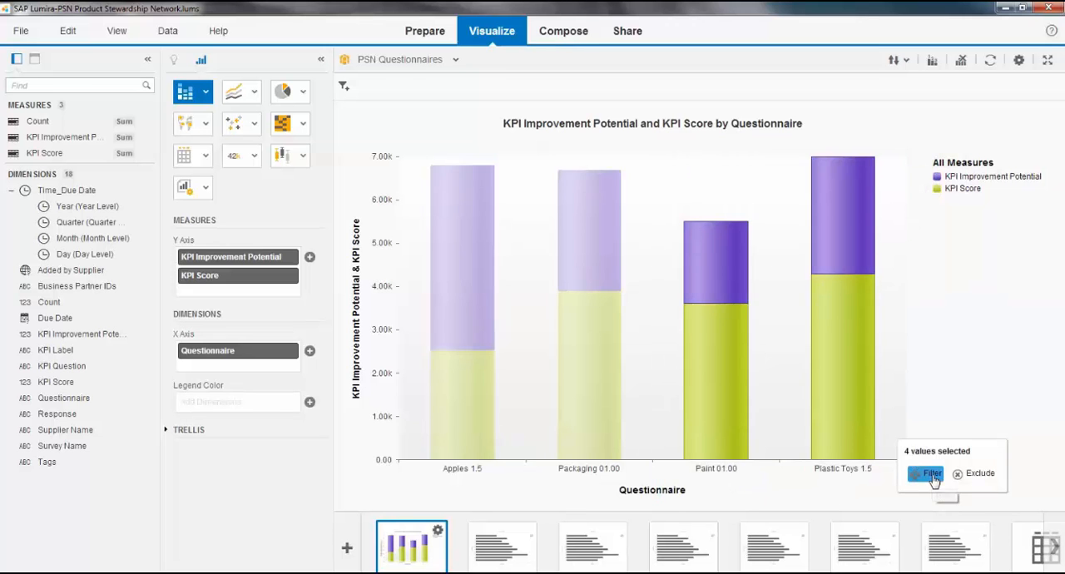
pyautogui.click(928, 473)
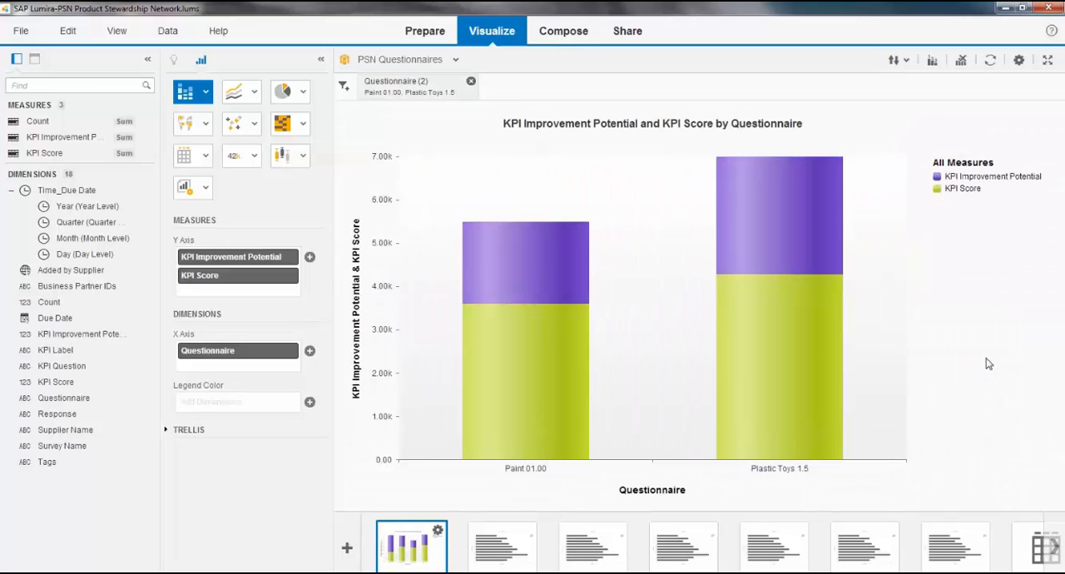
pyautogui.click(292, 351)
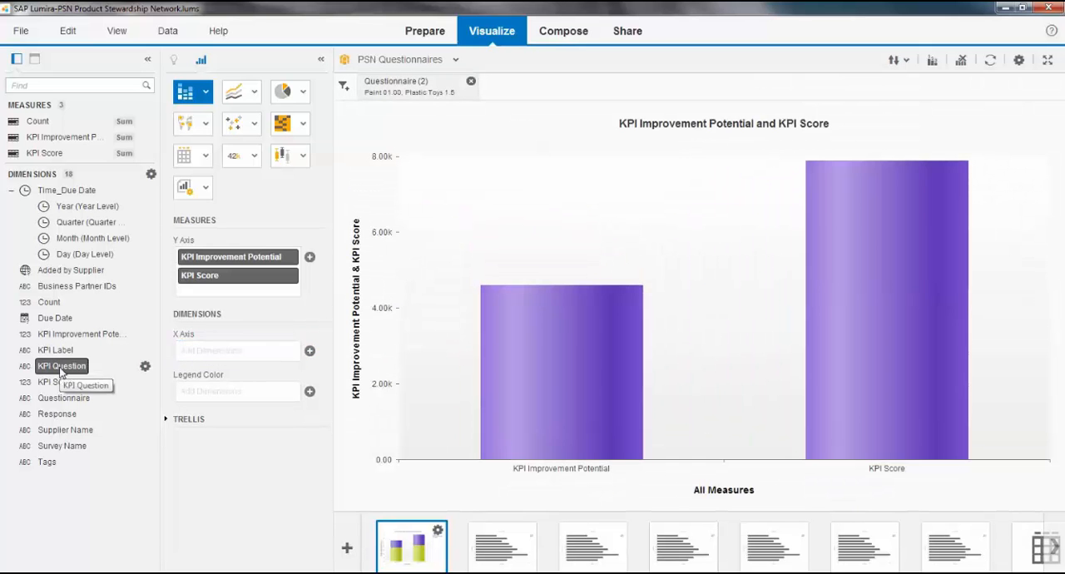
pyautogui.moveTo(60, 372); pyautogui.dragTo(233, 357)
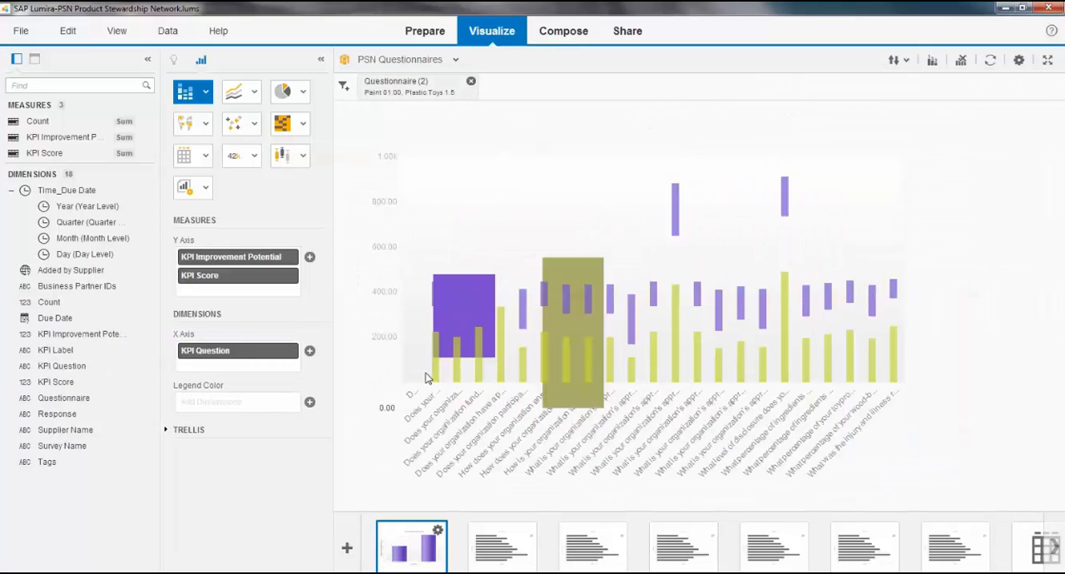
# Step: Rank the chart to show the top 8 KPI Score values on KPI Question
pyautogui.click(933, 65)
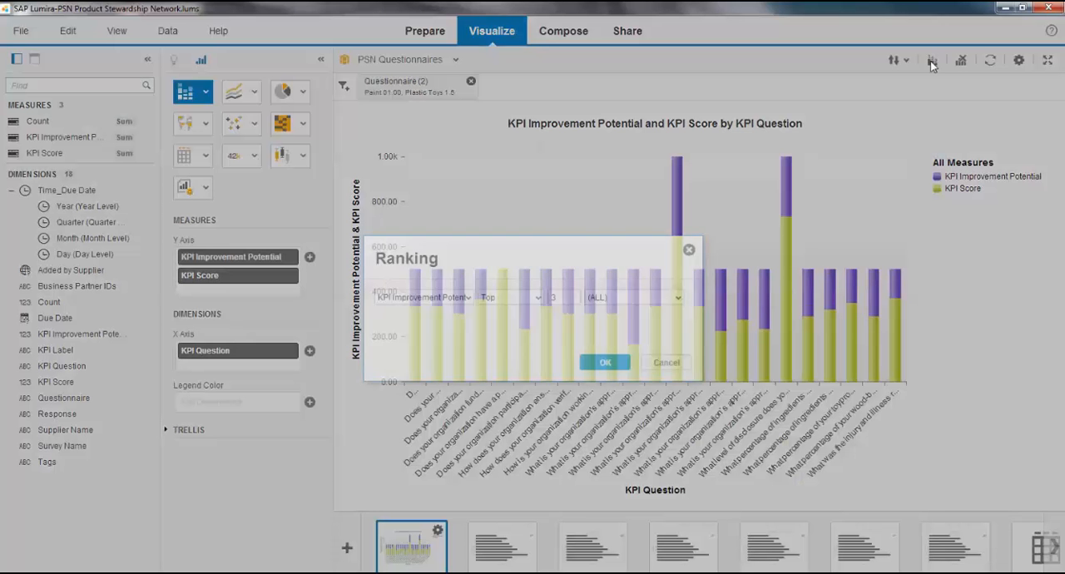
pyautogui.click(468, 304)
pyautogui.click(445, 334)
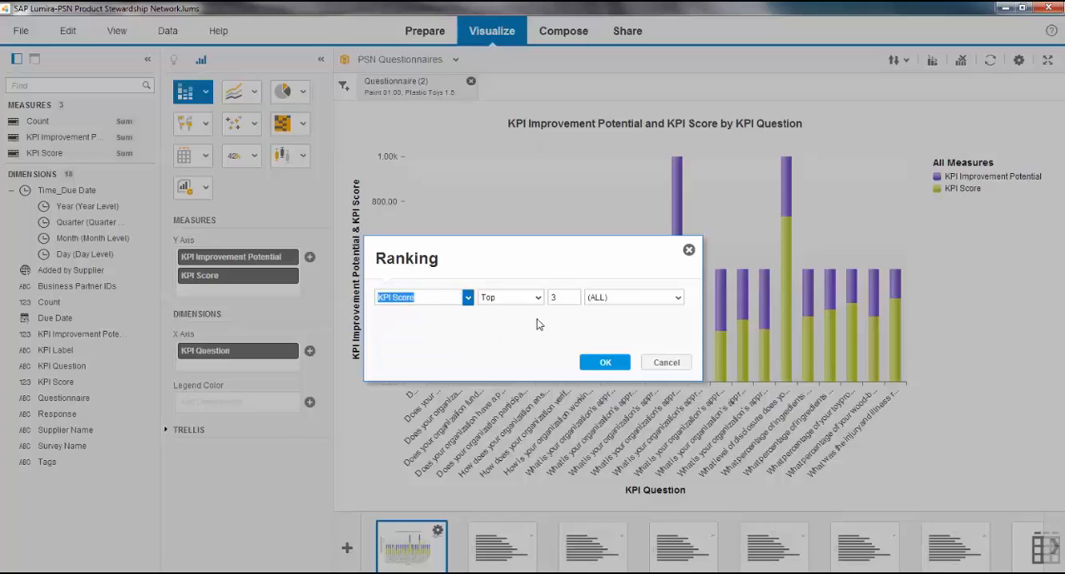
pyautogui.moveTo(570, 292); pyautogui.dragTo(539, 299)
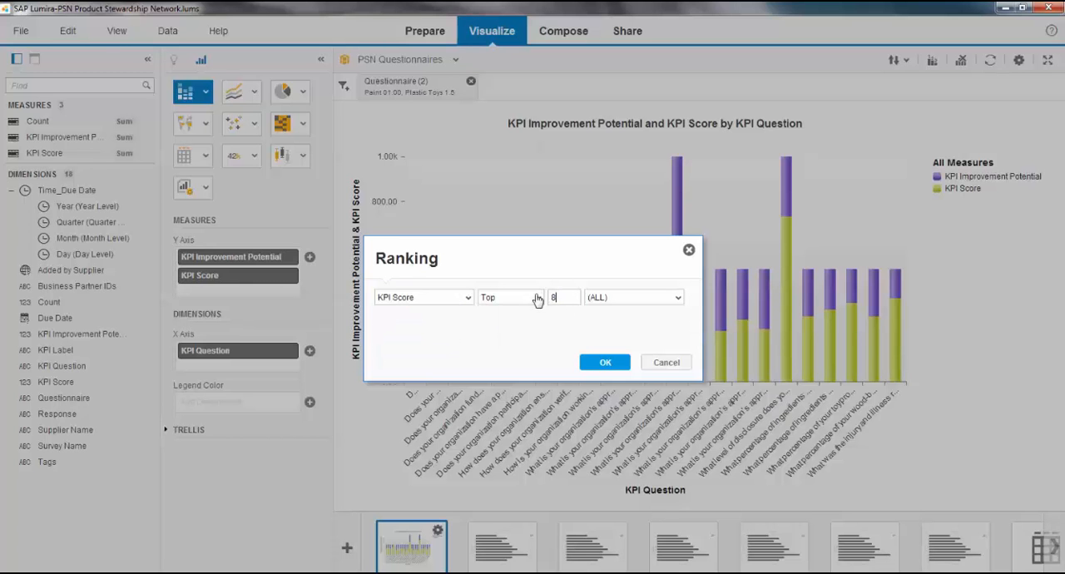
pyautogui.write('8')
pyautogui.click(678, 299)
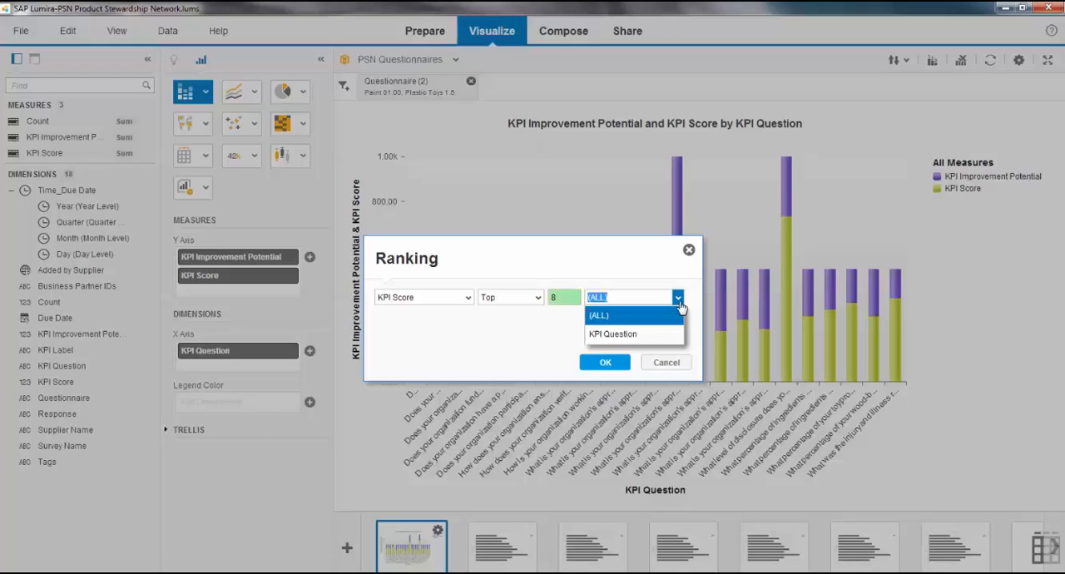
pyautogui.click(655, 343)
pyautogui.click(605, 362)
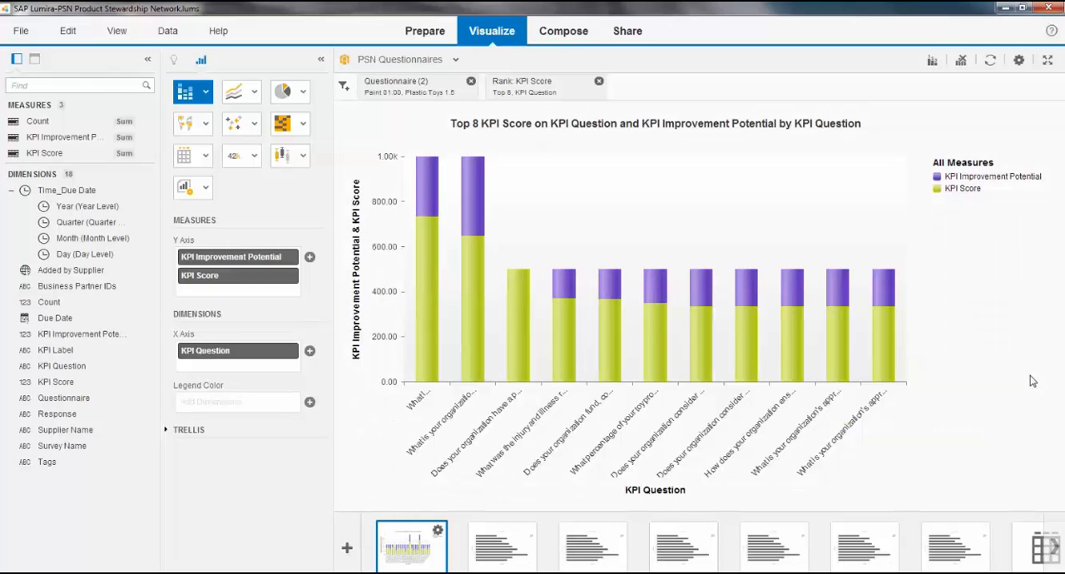
# Step: Duplicate the ranked visualization and change the copy to a Combined Column Line Chart with 2 Y-Axes
pyautogui.click(438, 532)
pyautogui.click(404, 441)
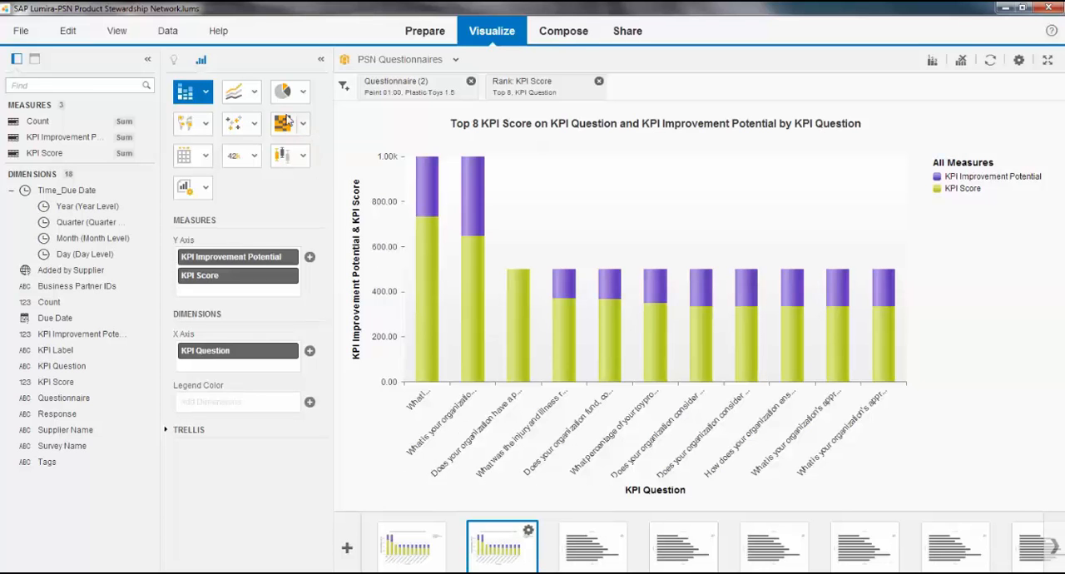
pyautogui.click(254, 94)
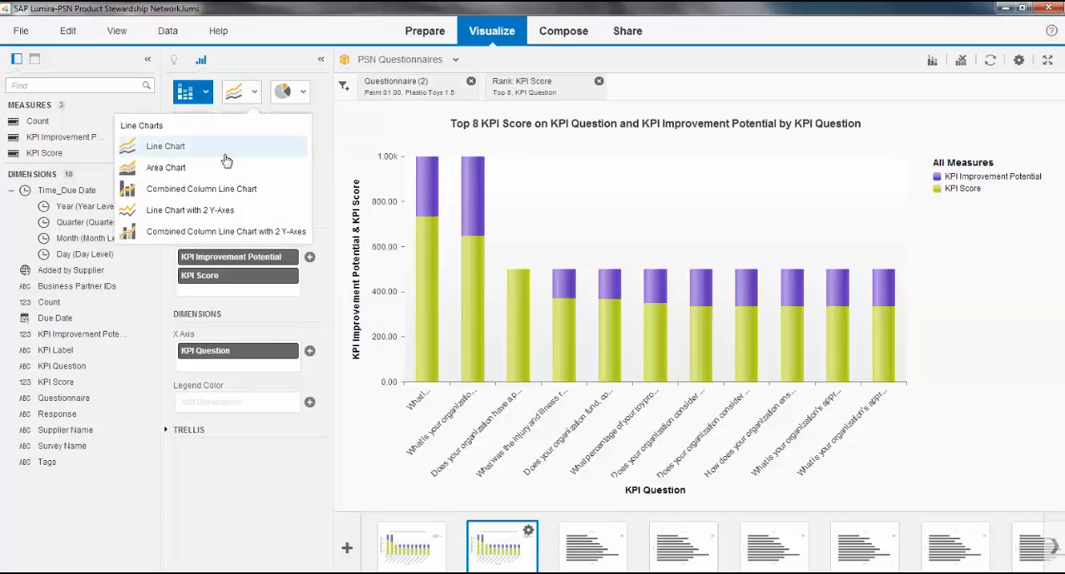
pyautogui.click(247, 236)
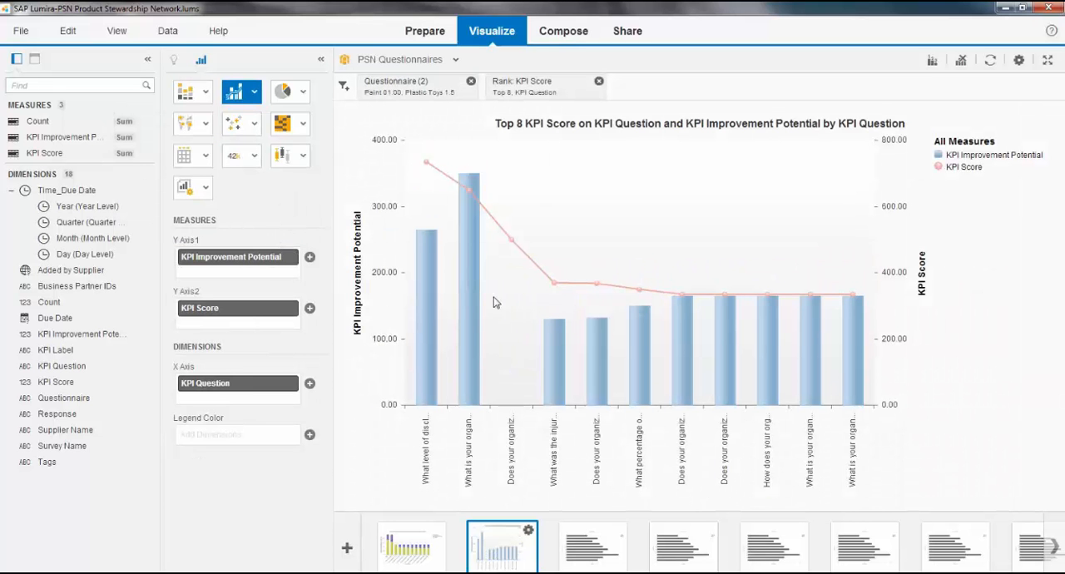
# Step: Filter the duplicated chart to the five adjacent KPI questions starting at the injury and illness rate, and convert it to a Donut Chart
pyautogui.moveTo(563, 230); pyautogui.dragTo(731, 454)
pyautogui.click(720, 420)
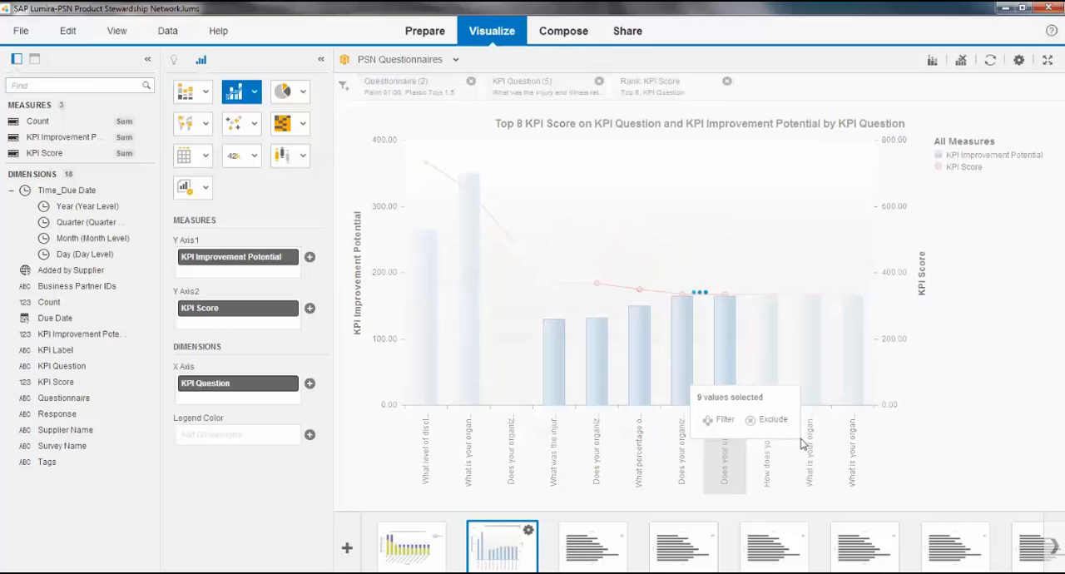
pyautogui.click(303, 98)
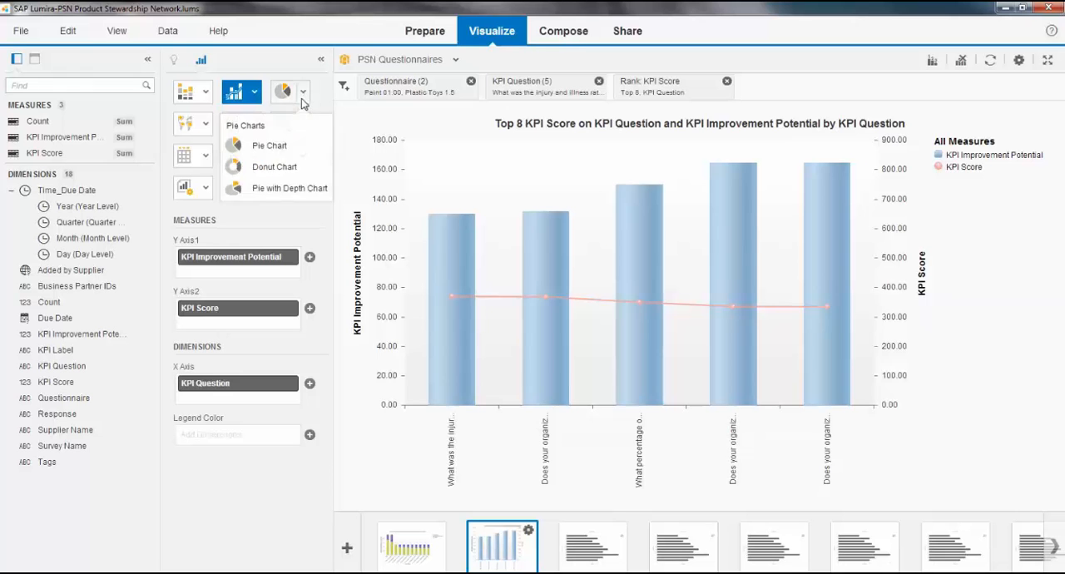
pyautogui.click(277, 167)
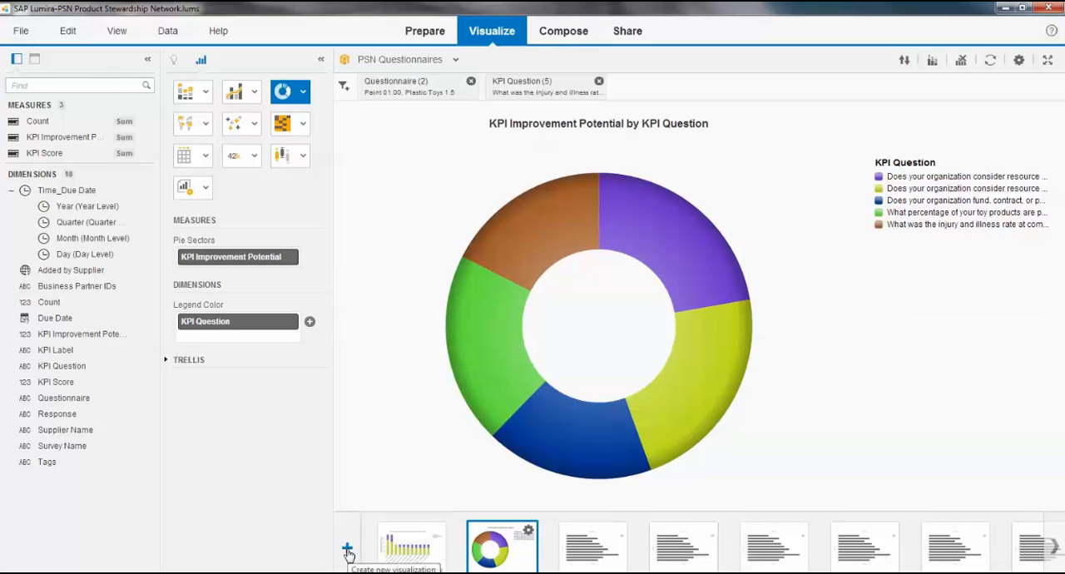
# Step: Build a Table in the next empty visualization with Questionnaire and KPI Question as rows and KPI Score as the value
pyautogui.click(620, 546)
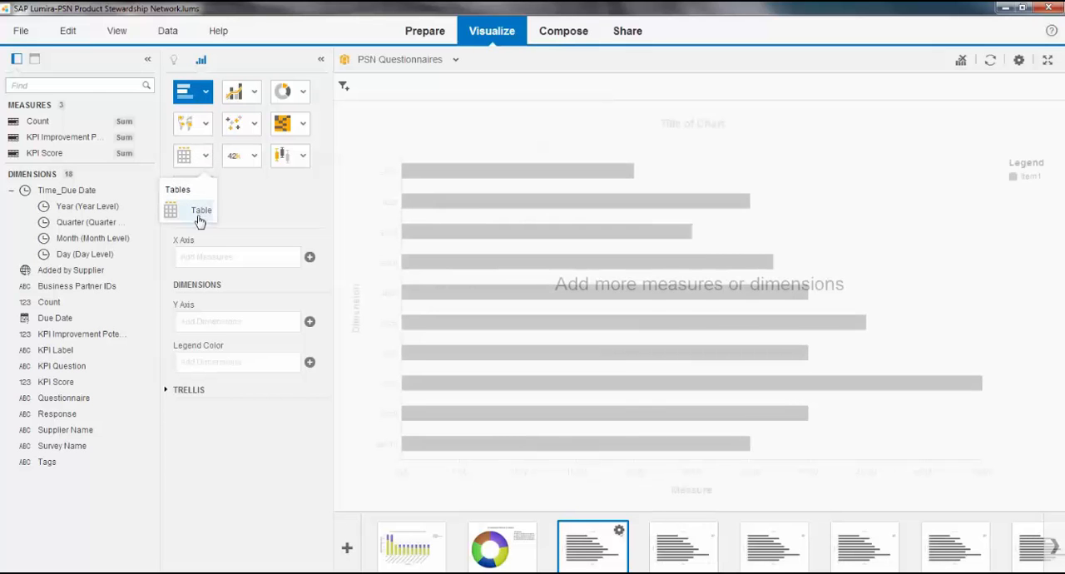
pyautogui.click(179, 213)
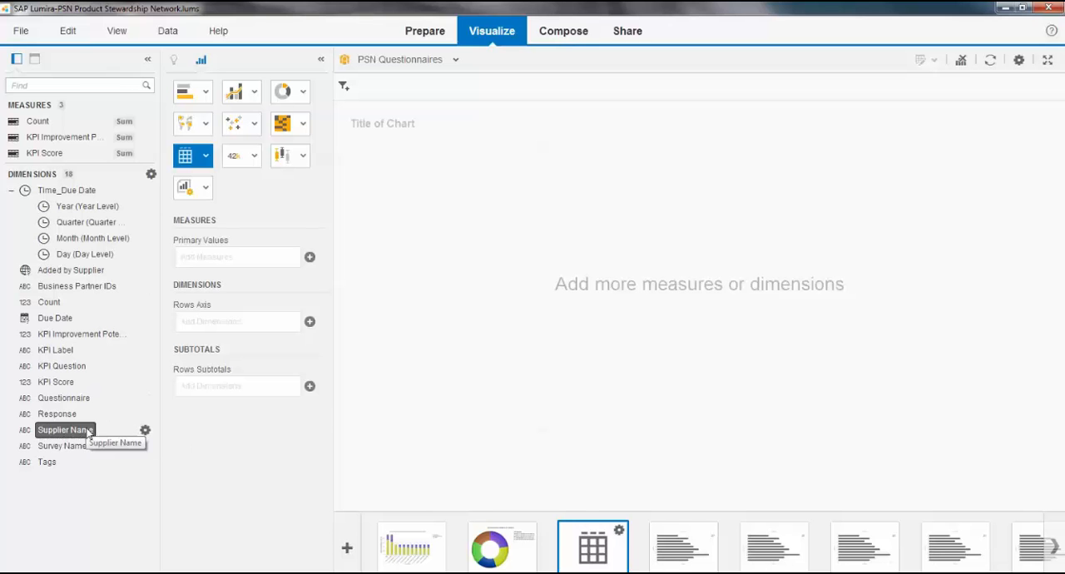
pyautogui.moveTo(73, 398); pyautogui.dragTo(223, 318)
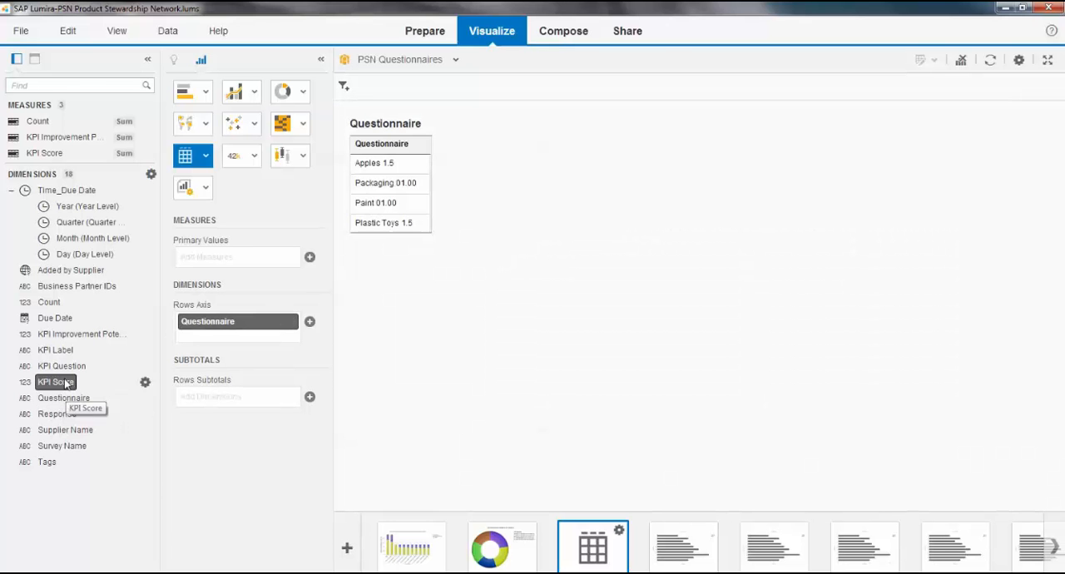
pyautogui.moveTo(64, 367); pyautogui.dragTo(221, 340)
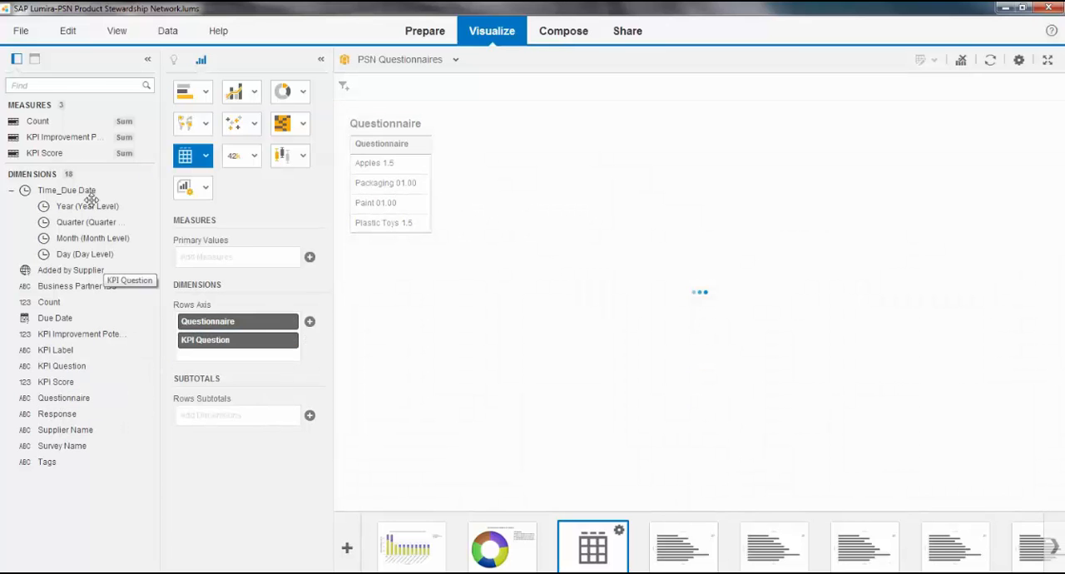
pyautogui.moveTo(44, 155); pyautogui.dragTo(229, 254)
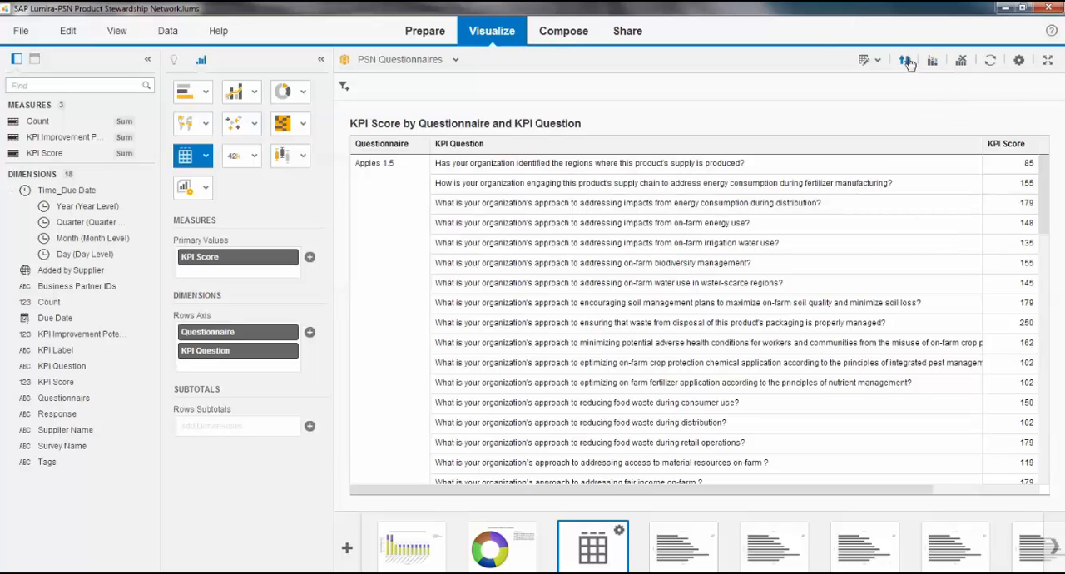
# Step: Create a conditional formatting rule named top scores for KPI Score values greater than 1
pyautogui.click(866, 61)
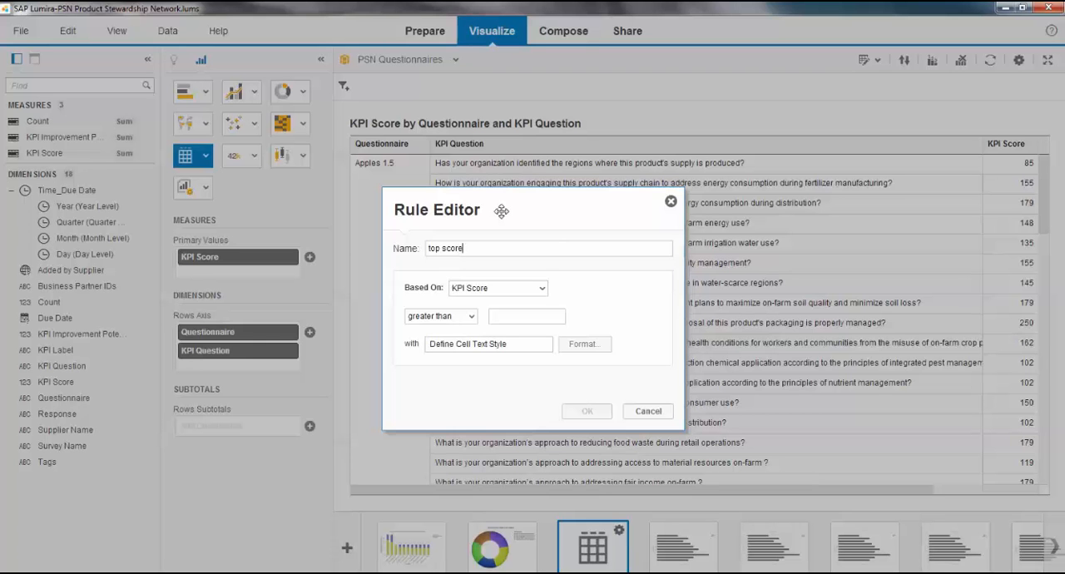
pyautogui.click(505, 320)
pyautogui.write('1')
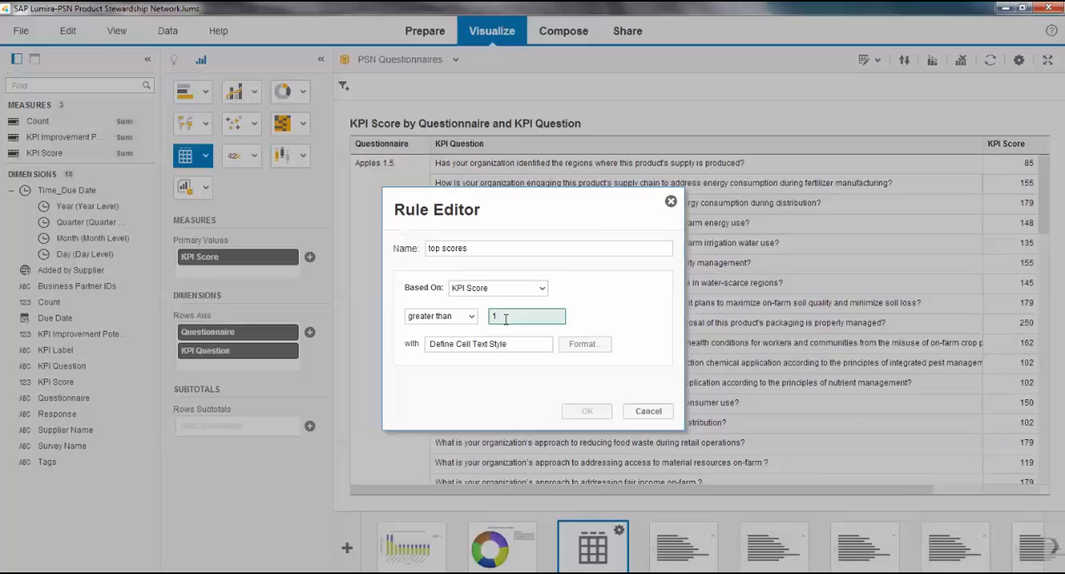
# Step: Give the top scores rule a green cell background with white text and apply it to the table
pyautogui.click(585, 344)
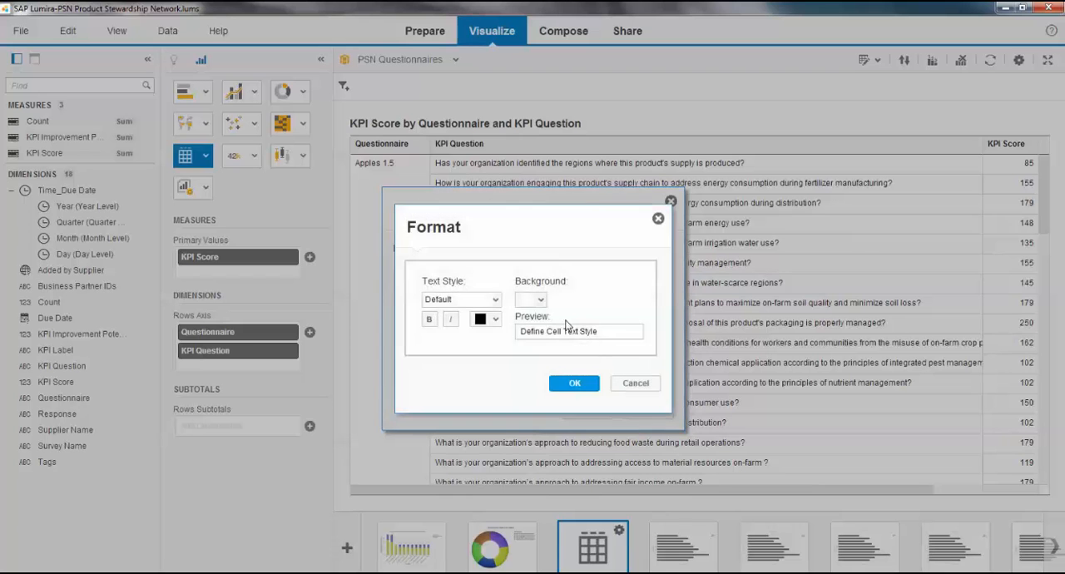
pyautogui.click(540, 302)
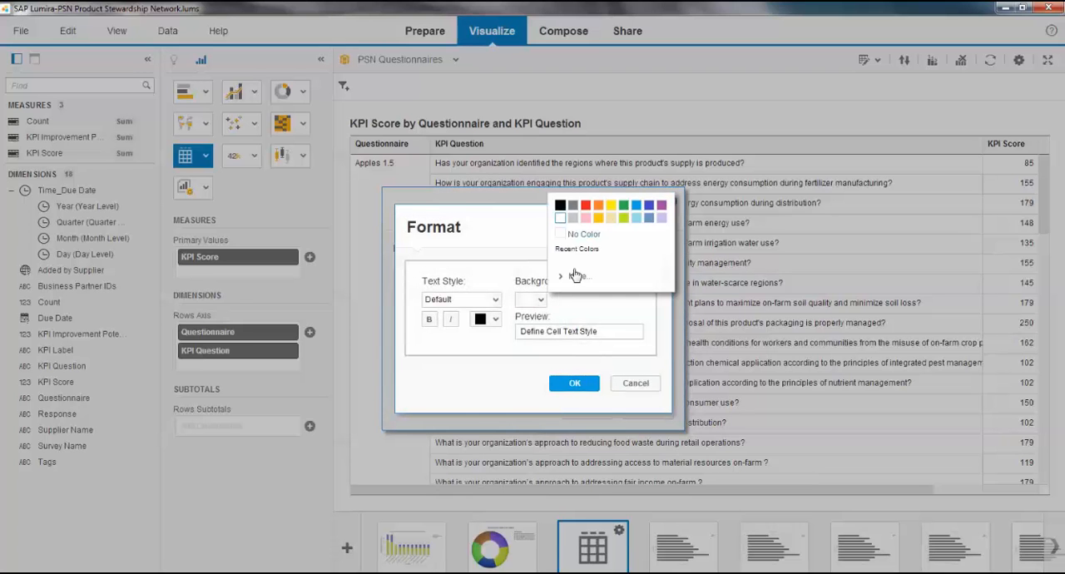
pyautogui.click(624, 206)
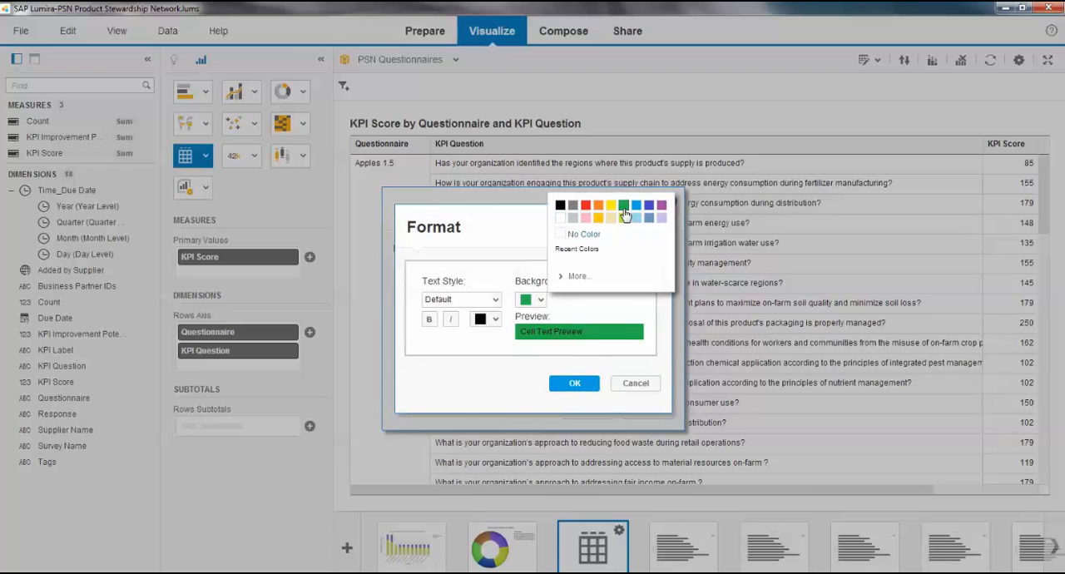
pyautogui.click(495, 323)
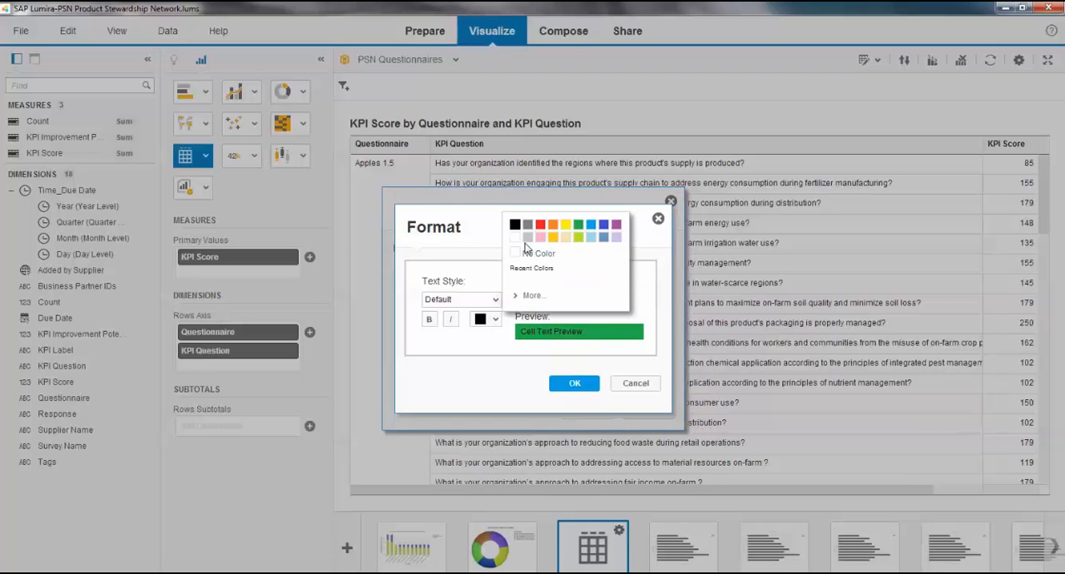
pyautogui.click(514, 236)
pyautogui.click(582, 384)
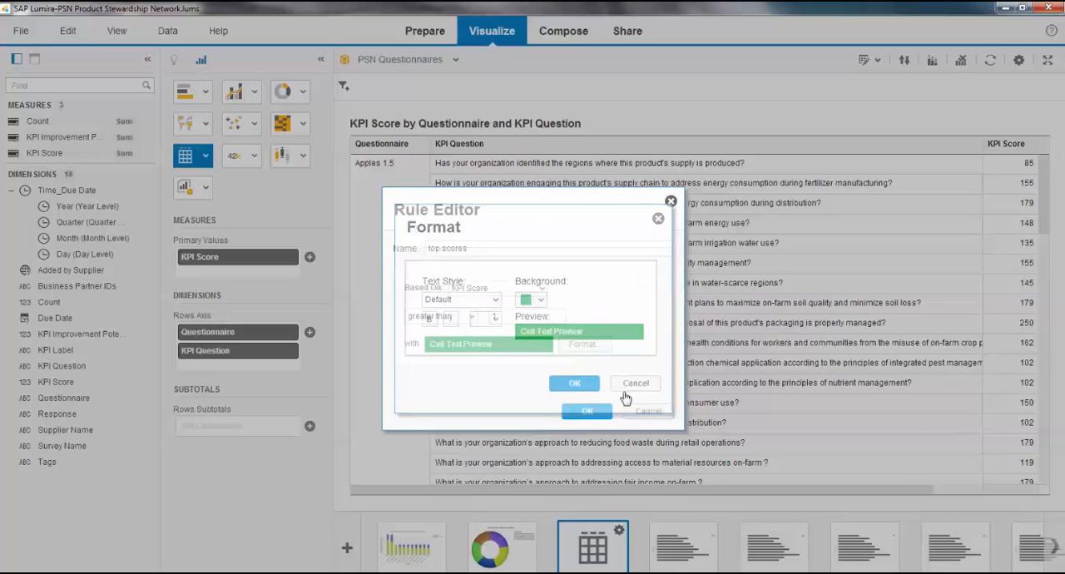
pyautogui.click(590, 412)
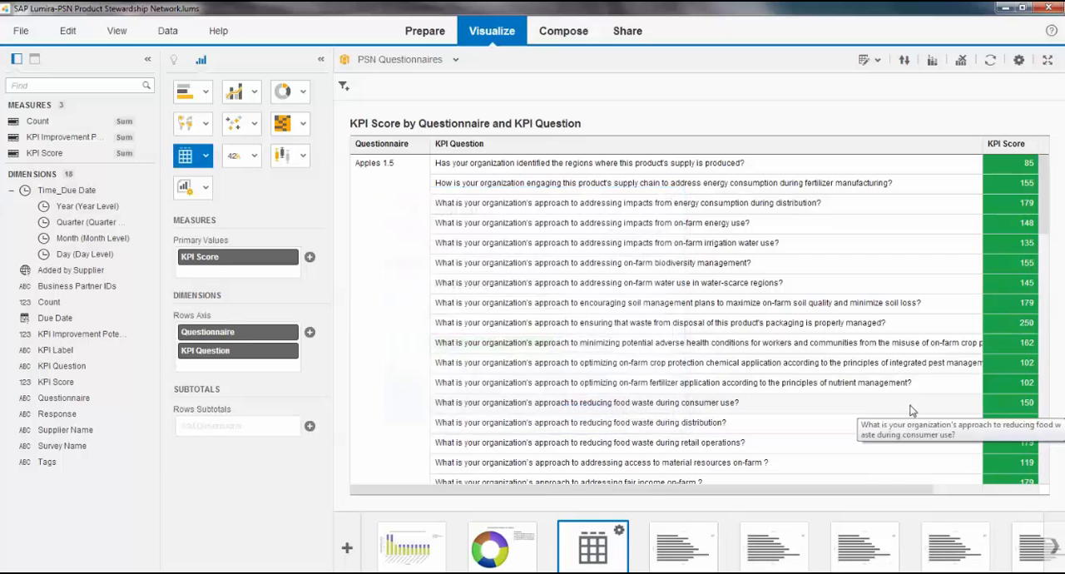
# Step: Edit the top scores rule so that only KPI Score values greater than 150 are highlighted
pyautogui.scroll(-4, 1047, 432)
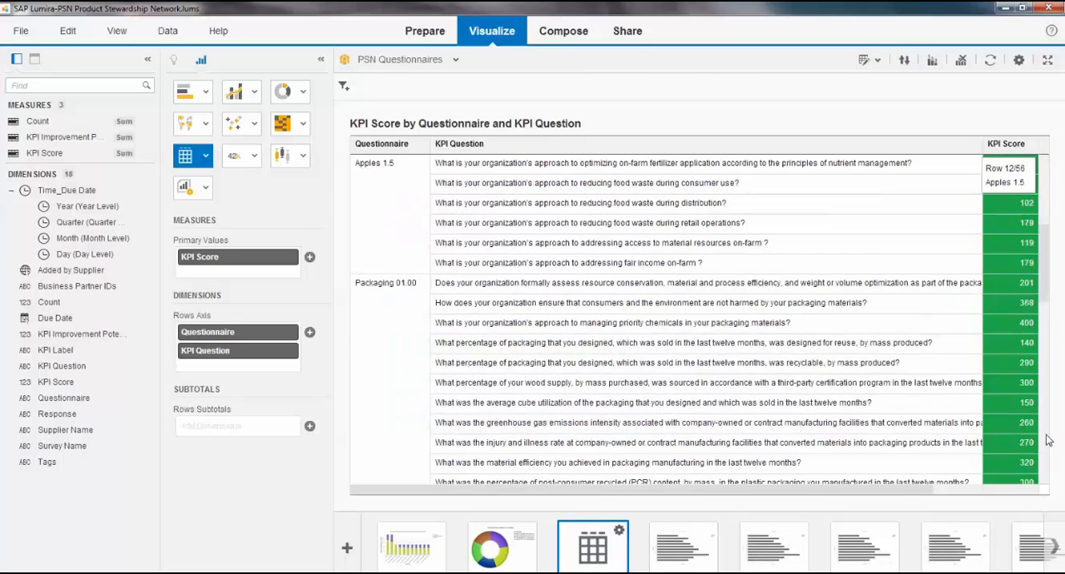
pyautogui.scroll(-8, 1046, 445)
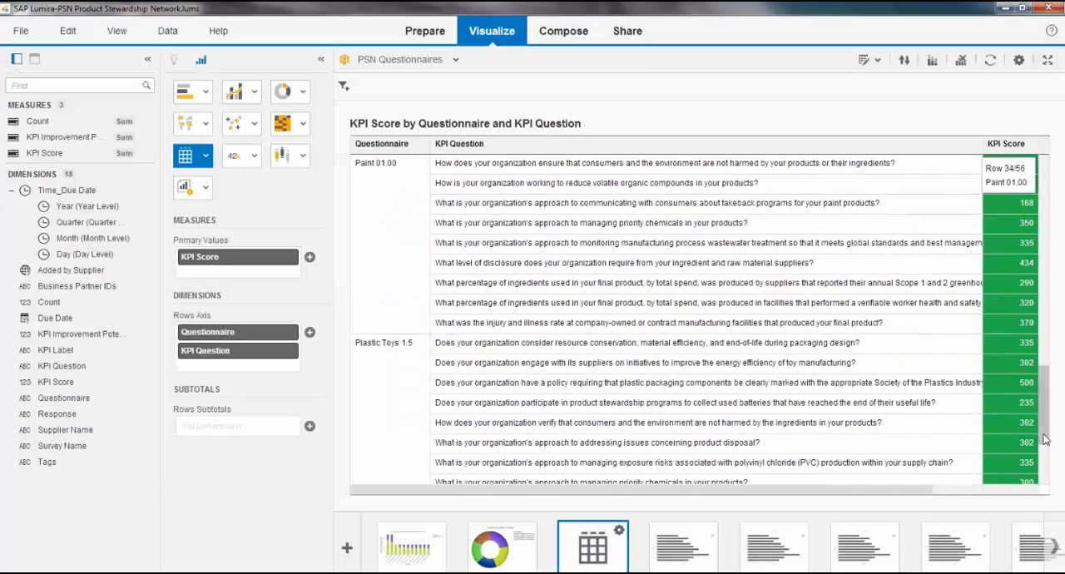
pyautogui.scroll(1, 1046, 300)
pyautogui.moveTo(1046, 299); pyautogui.dragTo(1049, 147)
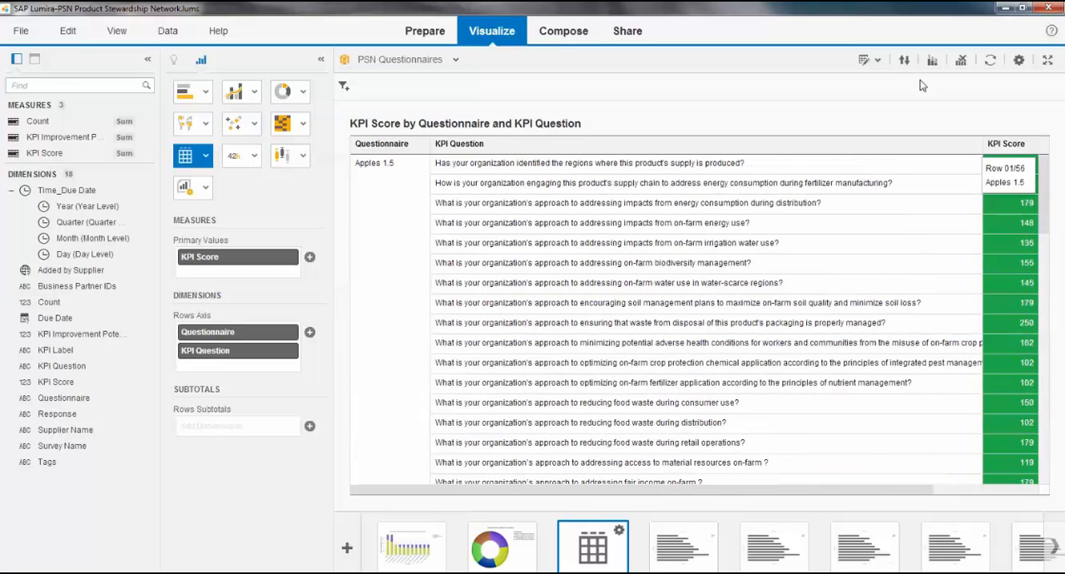
pyautogui.click(876, 63)
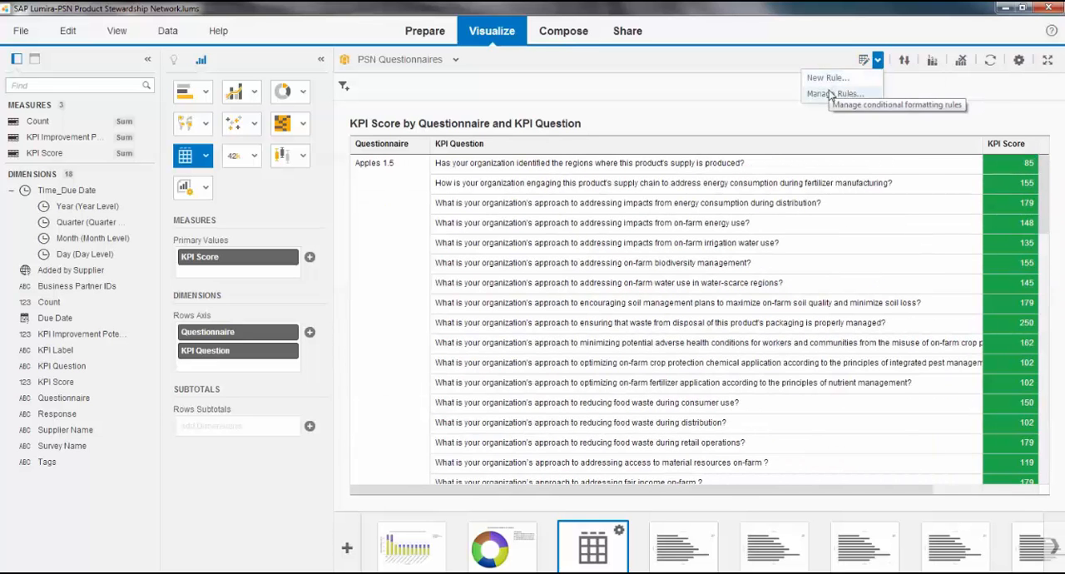
pyautogui.click(833, 94)
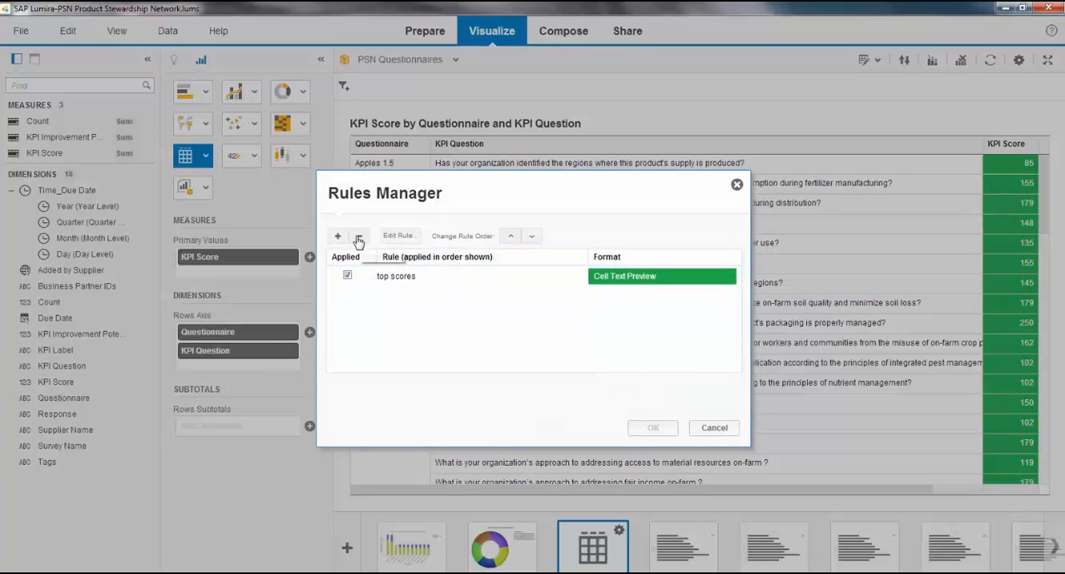
pyautogui.click(397, 235)
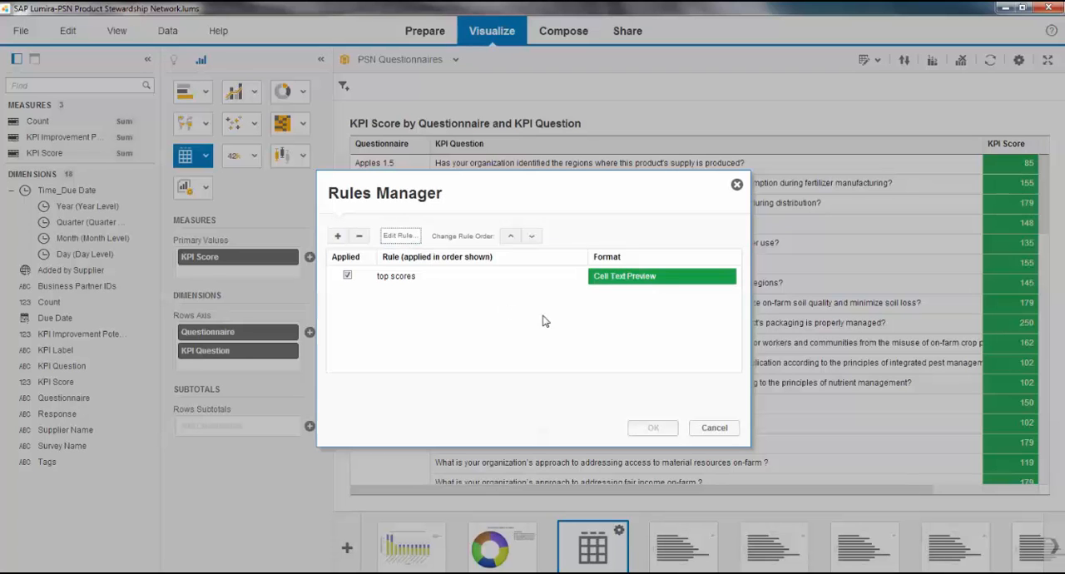
pyautogui.click(422, 276)
pyautogui.click(402, 235)
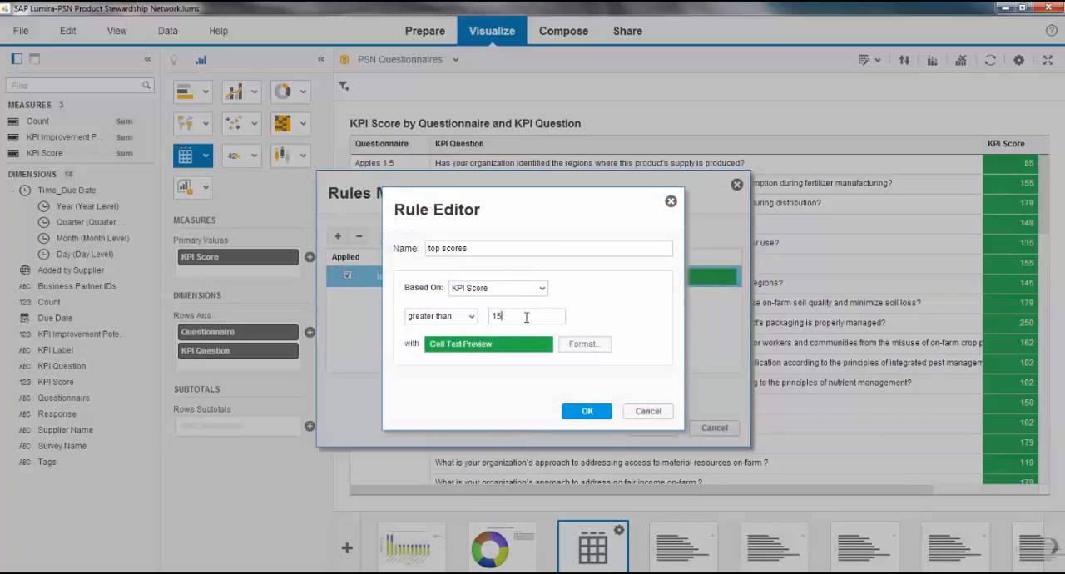
pyautogui.click(589, 417)
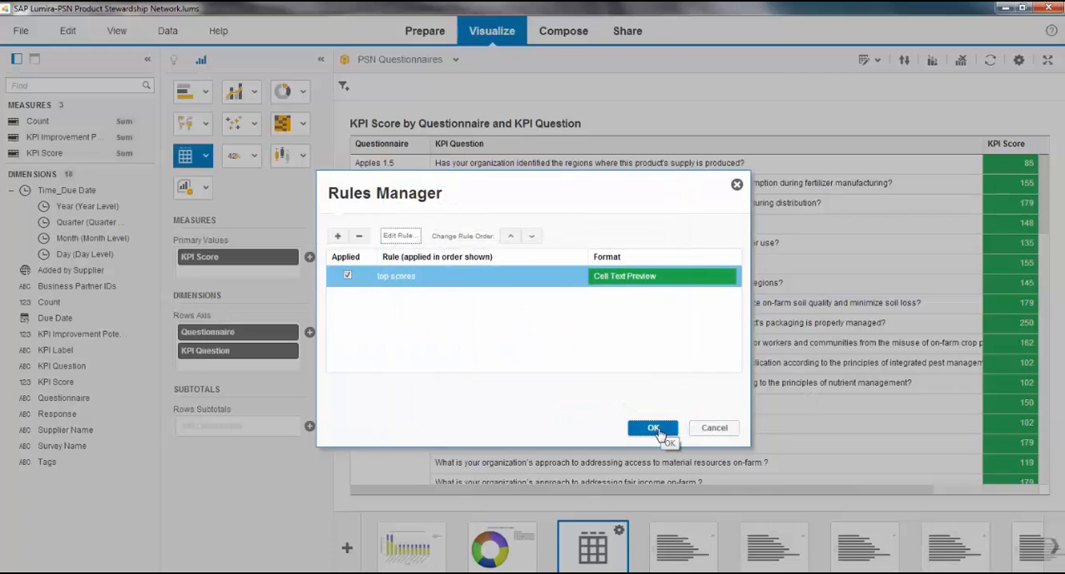
pyautogui.click(653, 428)
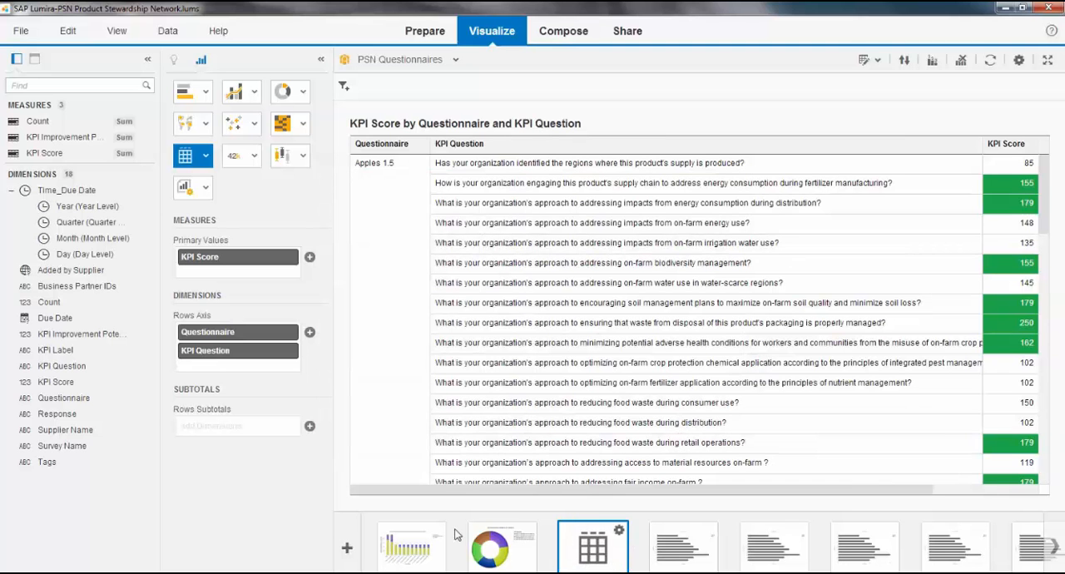
# Step: Build a Tag Cloud in the next empty visualization with KPI Question as word, KPI Score as word weight and KPI Improvement Potential as word color
pyautogui.click(670, 558)
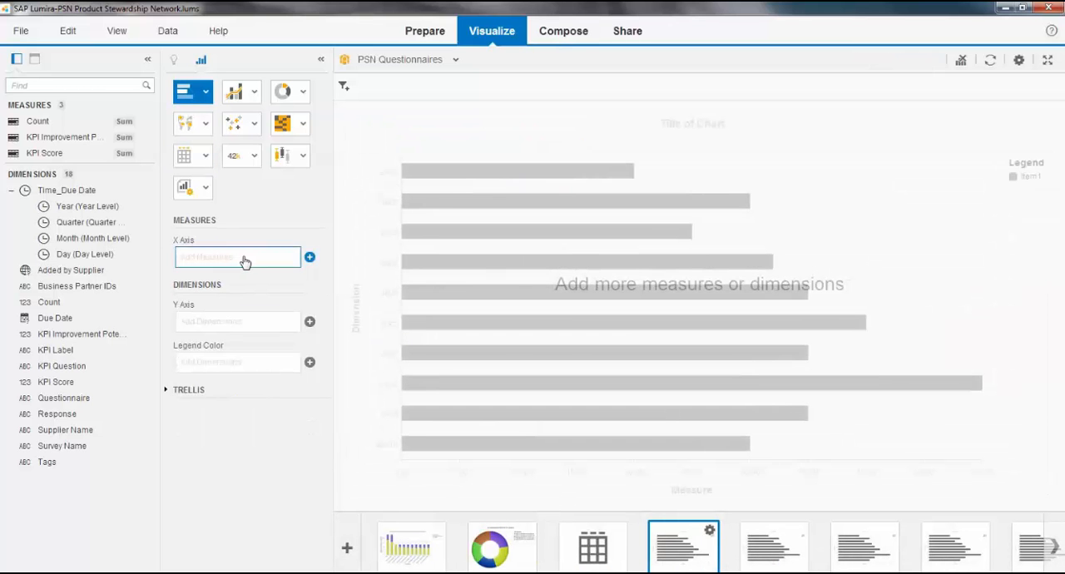
pyautogui.click(71, 368)
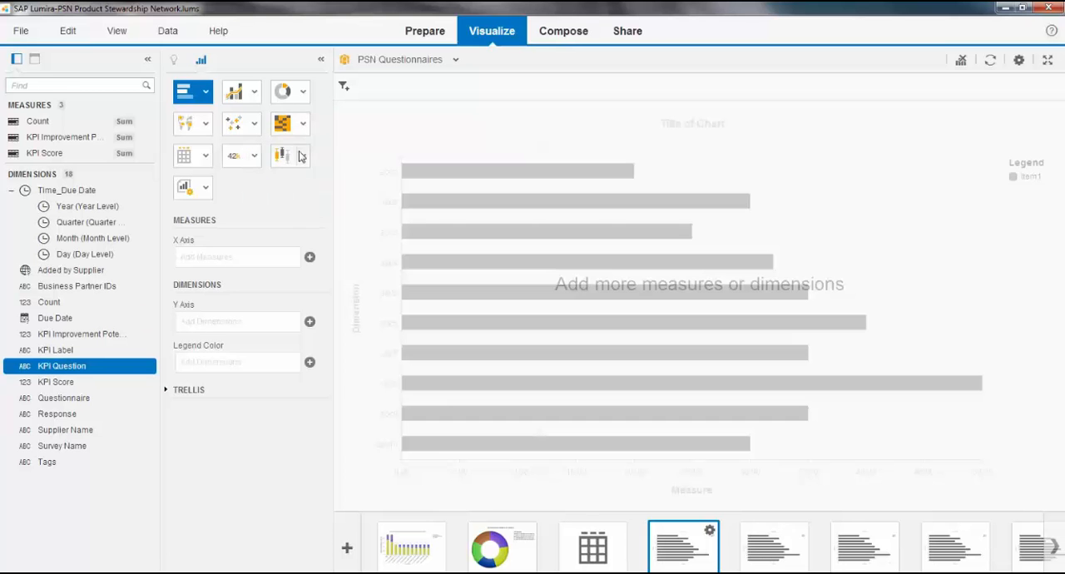
pyautogui.moveTo(301, 158)
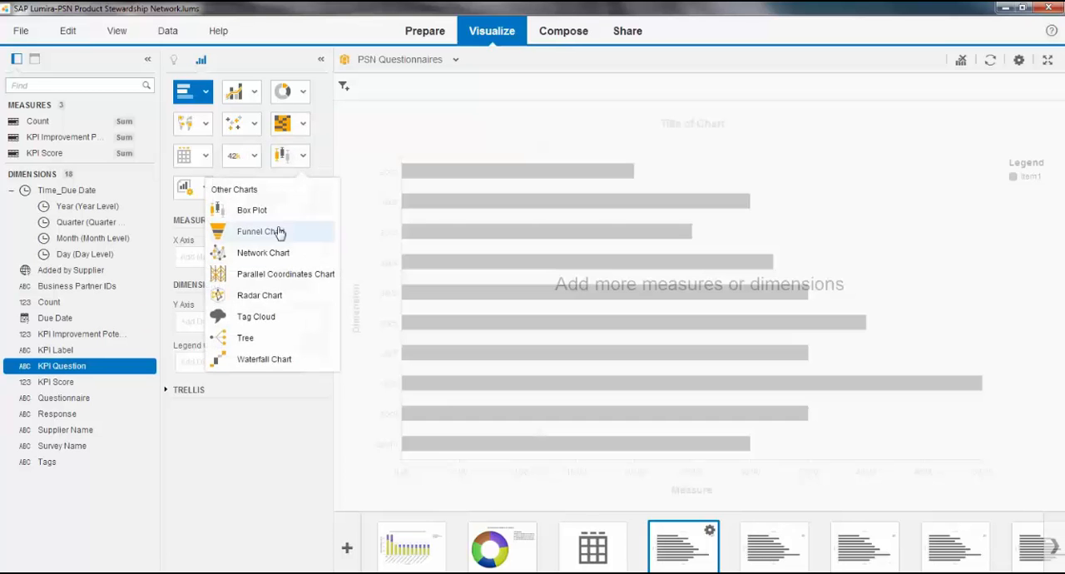
pyautogui.click(263, 313)
pyautogui.moveTo(71, 371); pyautogui.dragTo(209, 370)
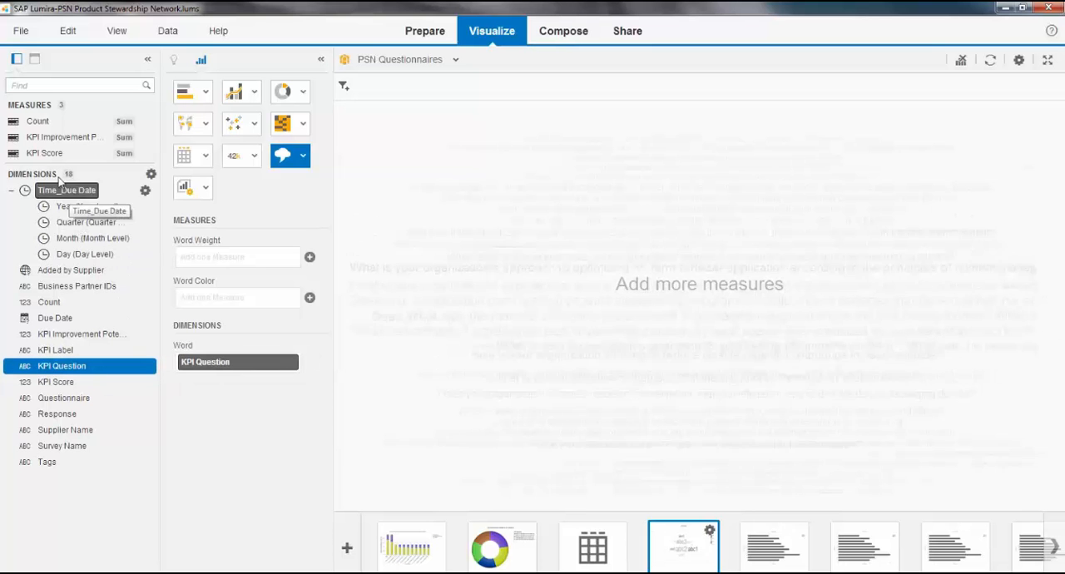
pyautogui.moveTo(50, 153); pyautogui.dragTo(223, 257)
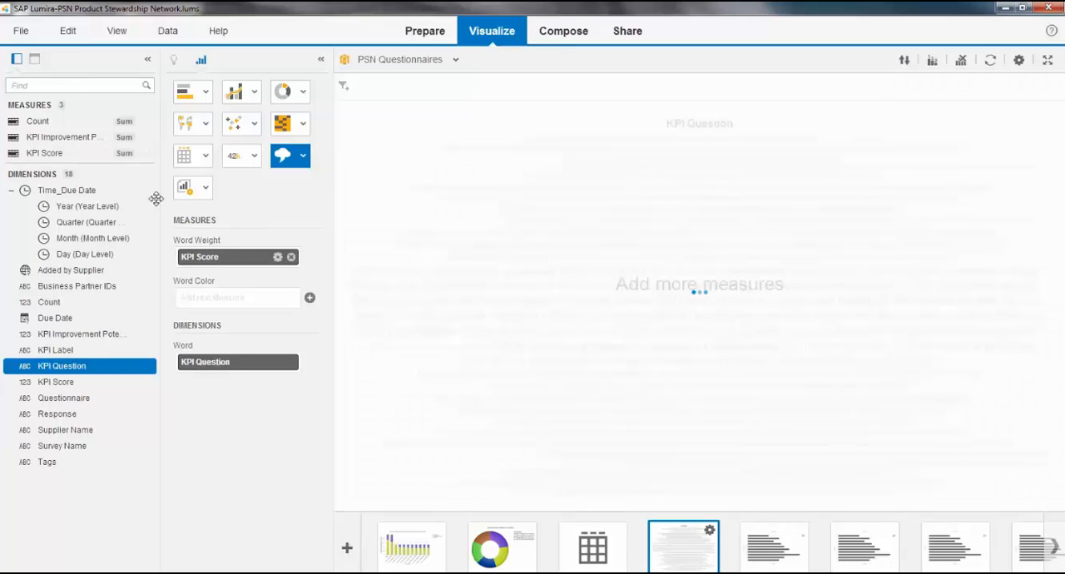
pyautogui.moveTo(84, 136); pyautogui.dragTo(218, 300)
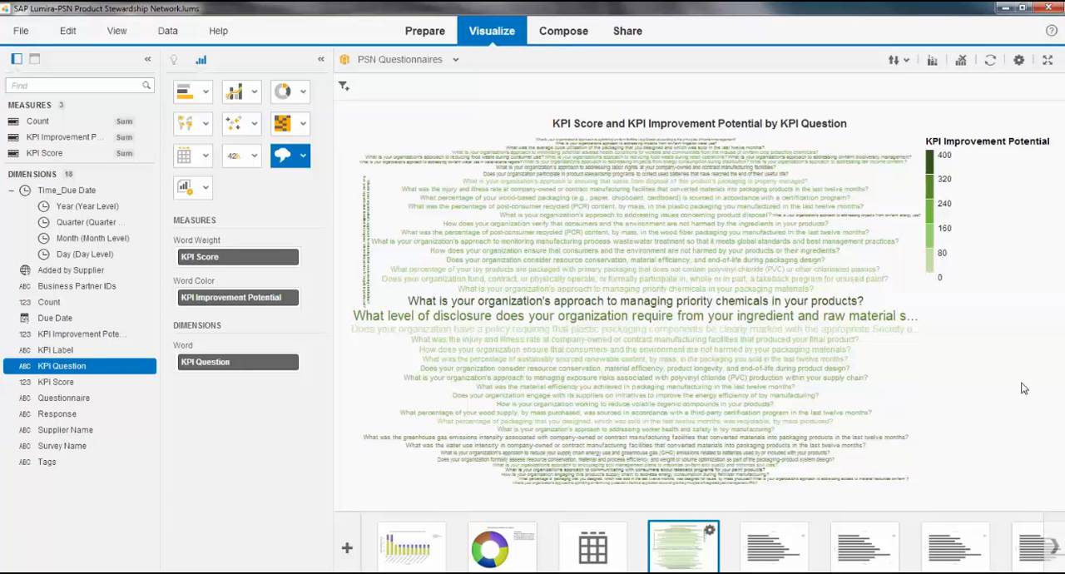
# Step: Create a new story in Compose with Board as its first page type
pyautogui.click(580, 35)
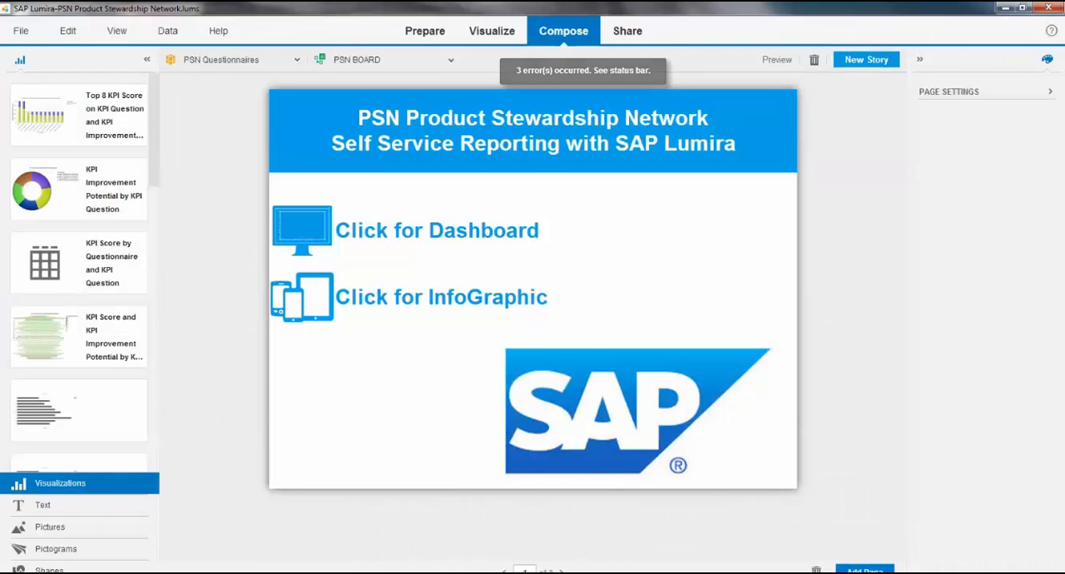
pyautogui.click(865, 64)
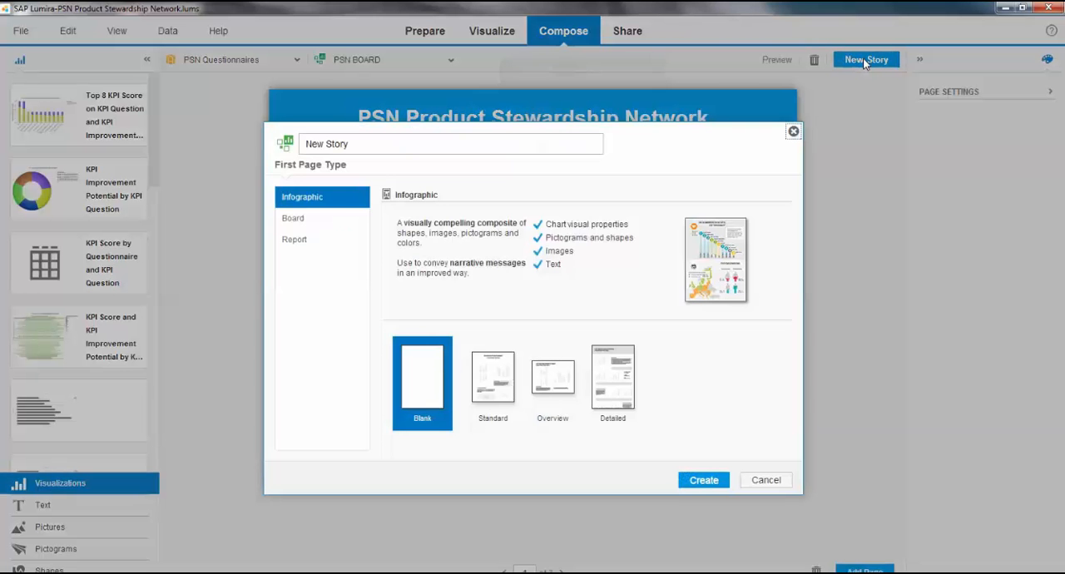
pyautogui.click(295, 220)
pyautogui.click(694, 483)
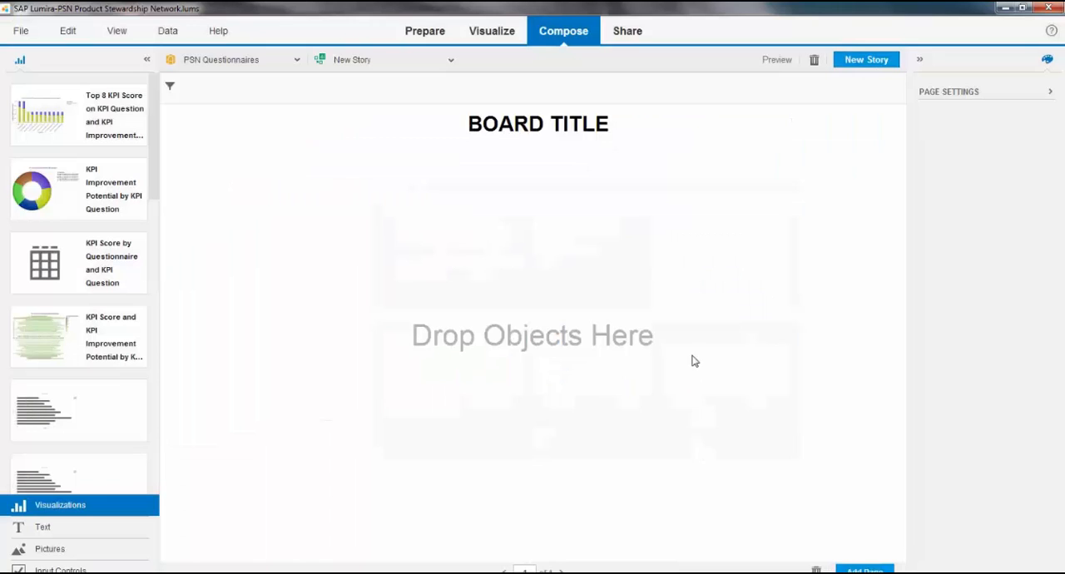
# Step: Replace the board's title with "my psn board"
pyautogui.click(510, 121)
pyautogui.moveTo(612, 124); pyautogui.dragTo(443, 119)
pyautogui.write('my ')
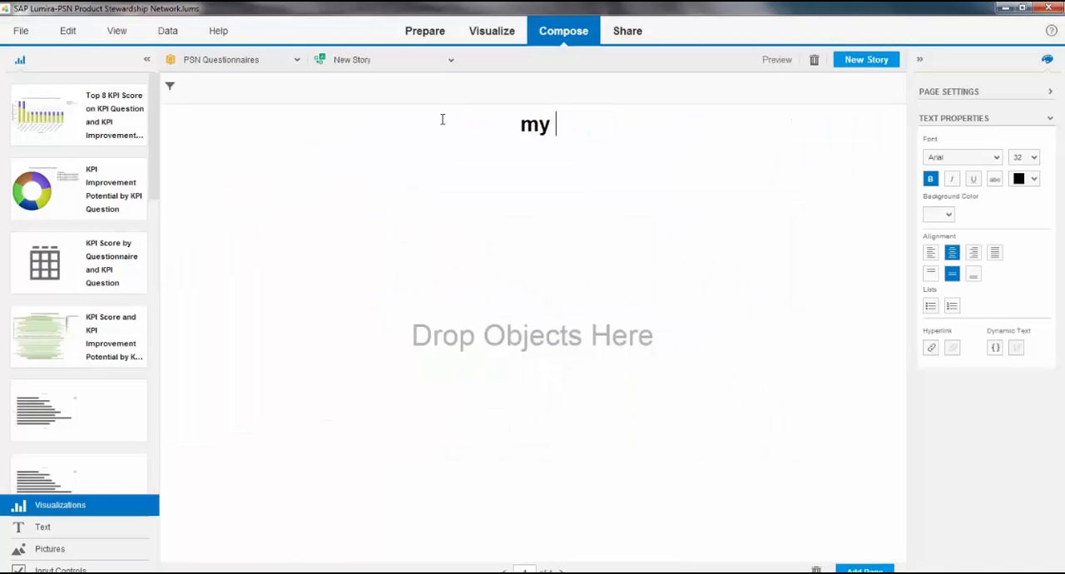
pyautogui.write('psn board')
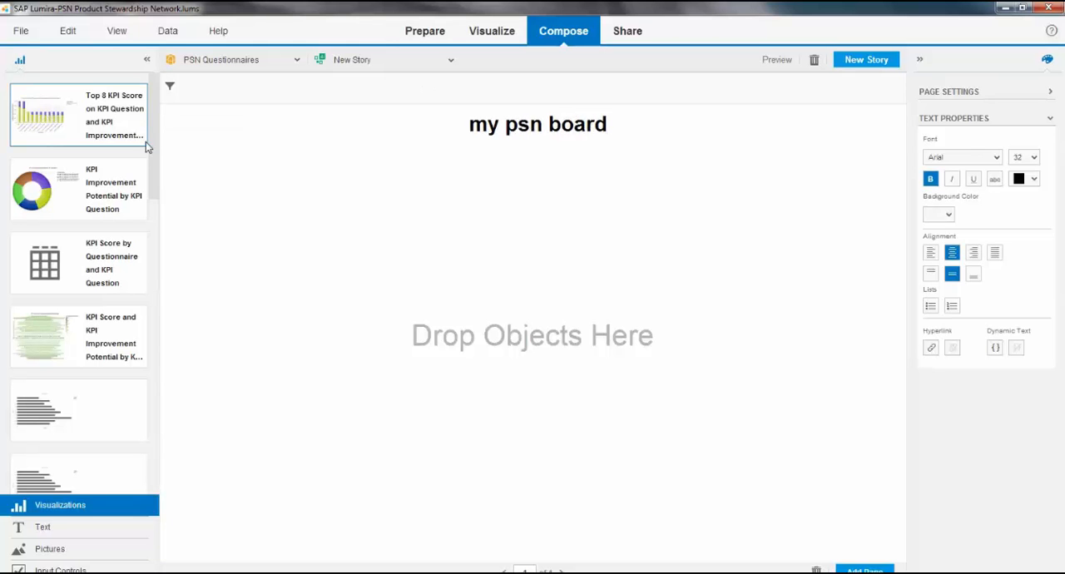
# Step: Place the Top 8 KPI Score chart on the board, with the donut chart and the tag cloud side by side below it
pyautogui.moveTo(143, 143); pyautogui.dragTo(174, 215)
pyautogui.moveTo(71, 200); pyautogui.dragTo(397, 433)
pyautogui.moveTo(94, 337); pyautogui.dragTo(837, 449)
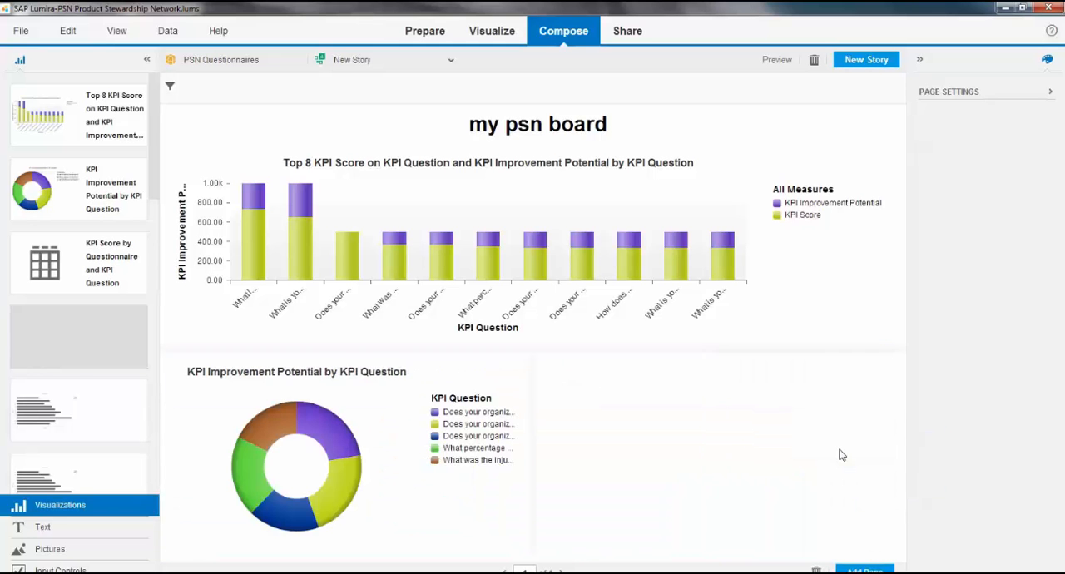
# Step: Add Supplier Name and Quarter input controls beside the Top 8 chart and narrow both to give the chart more width
pyautogui.click(121, 569)
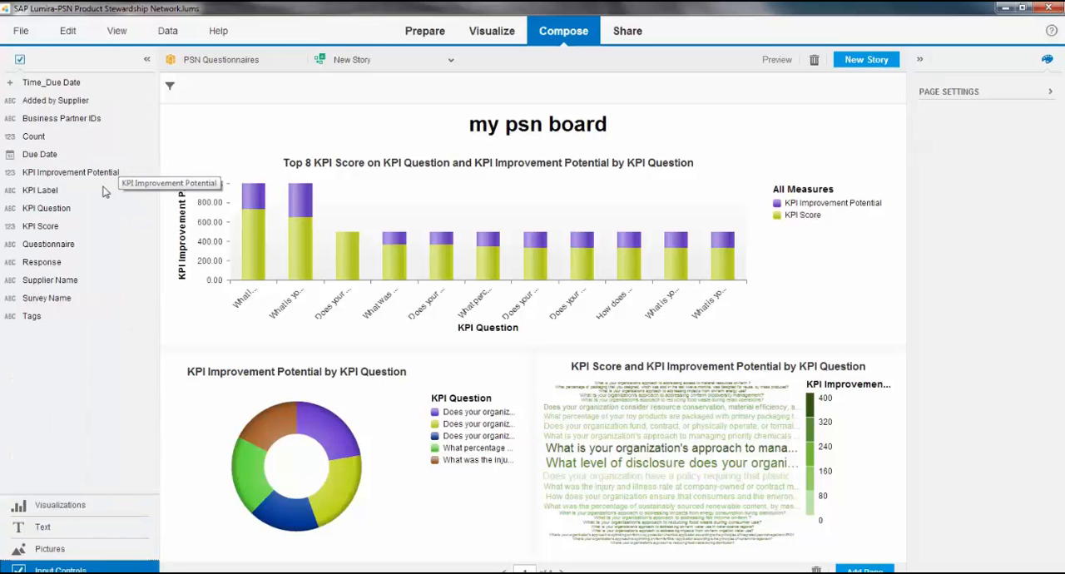
pyautogui.moveTo(63, 280); pyautogui.dragTo(891, 217)
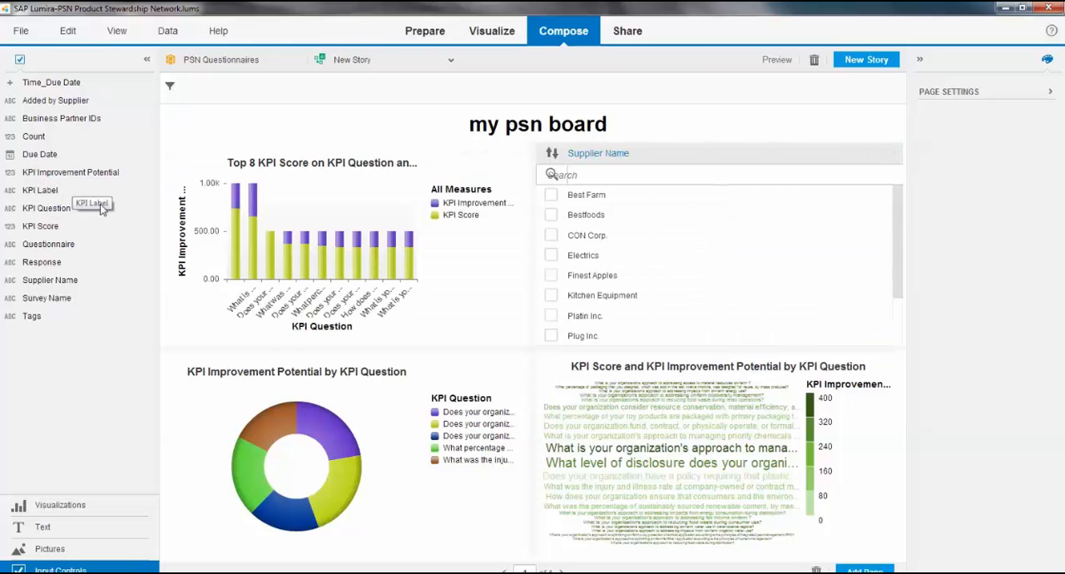
pyautogui.click(10, 83)
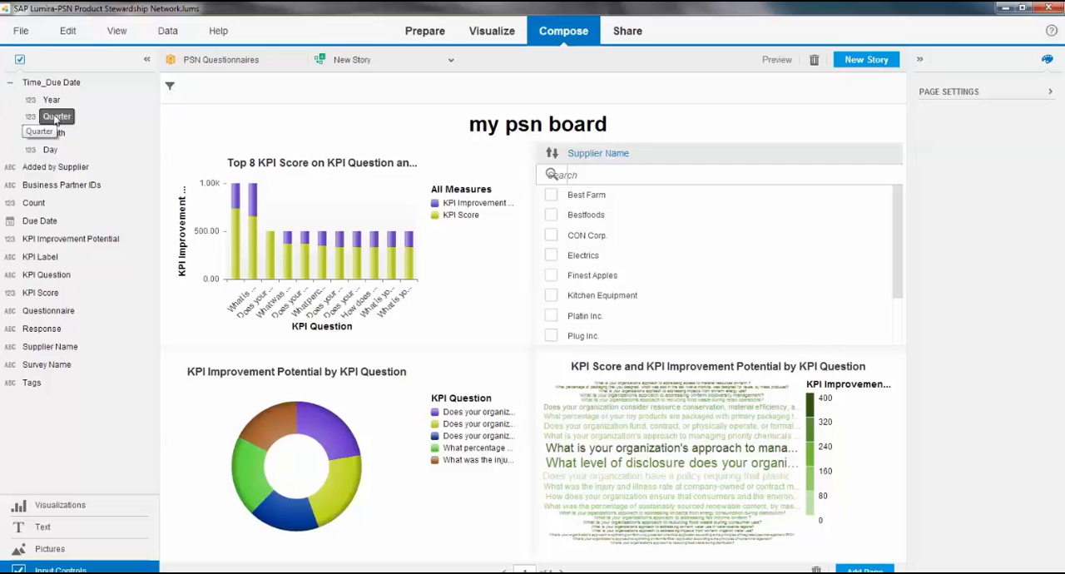
pyautogui.moveTo(54, 119); pyautogui.dragTo(875, 276)
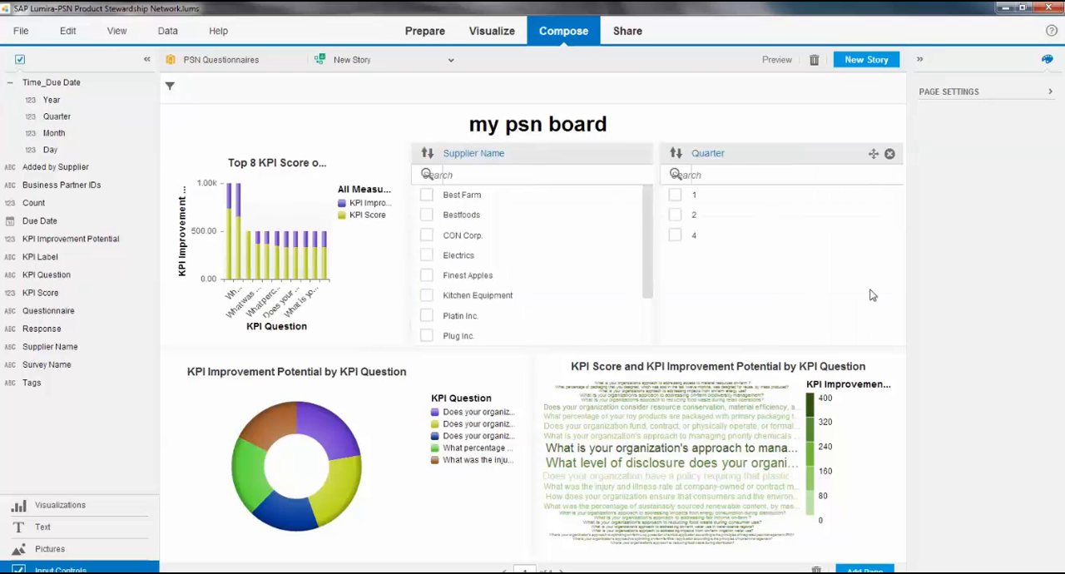
pyautogui.moveTo(656, 246); pyautogui.dragTo(807, 244)
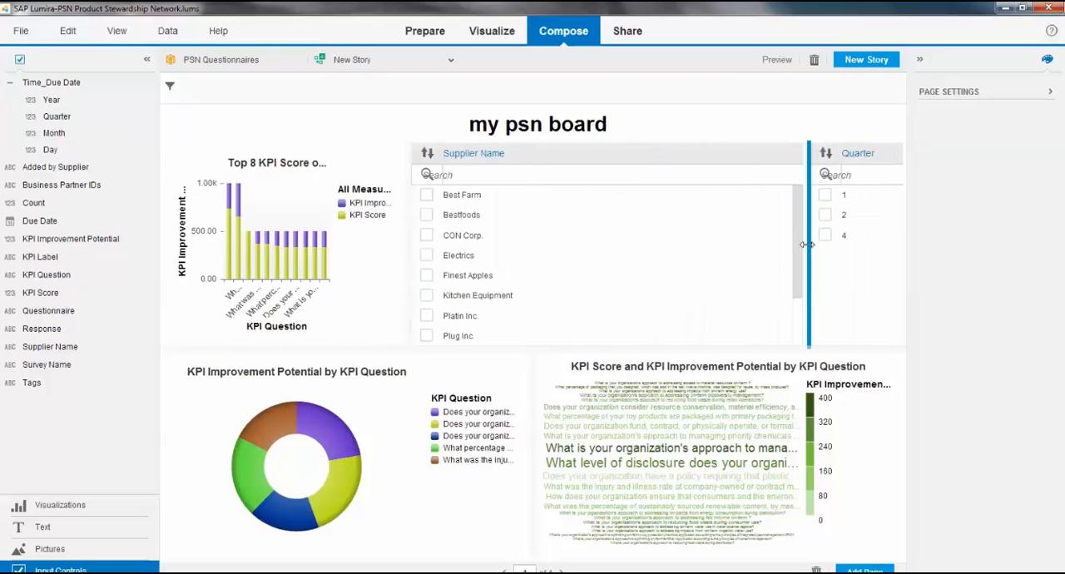
pyautogui.moveTo(411, 228); pyautogui.dragTo(652, 228)
# Step: Preview the board and filter it to quarters 4 and 1
pyautogui.click(777, 59)
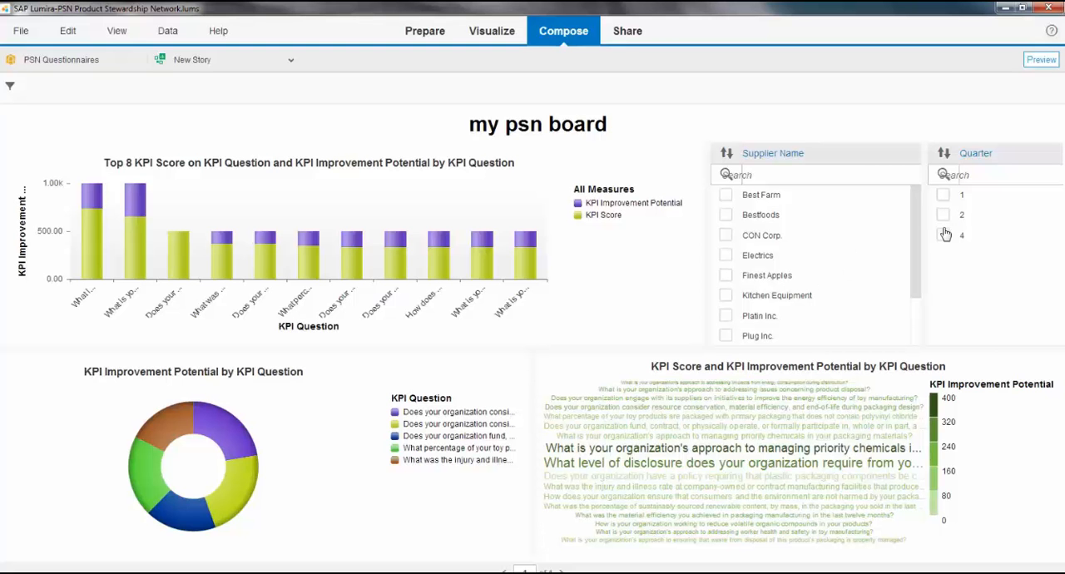
pyautogui.click(944, 234)
pyautogui.click(944, 196)
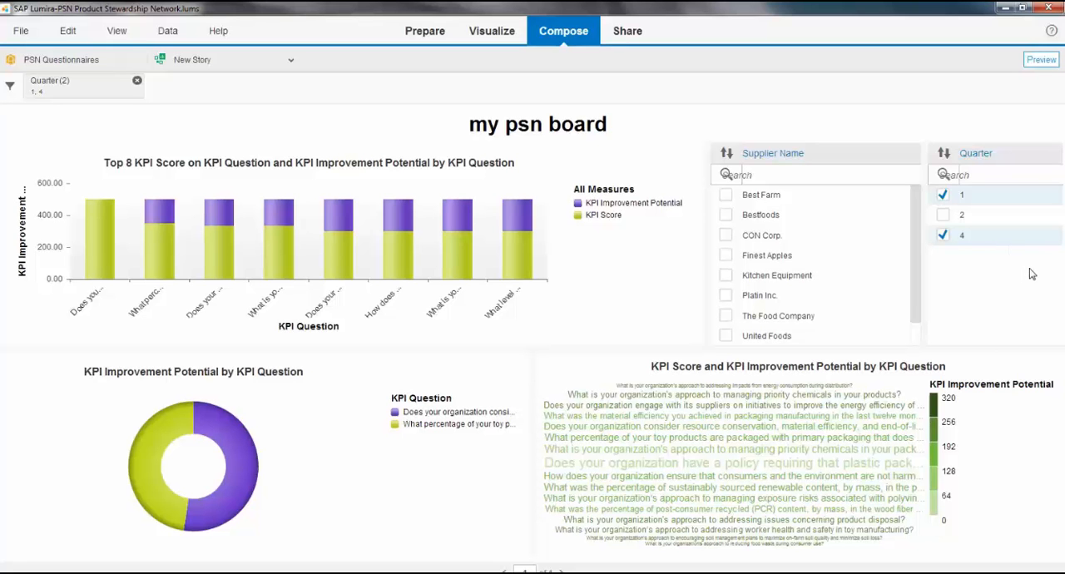
# Step: Switch to the Share area for the finished story
pyautogui.click(630, 33)
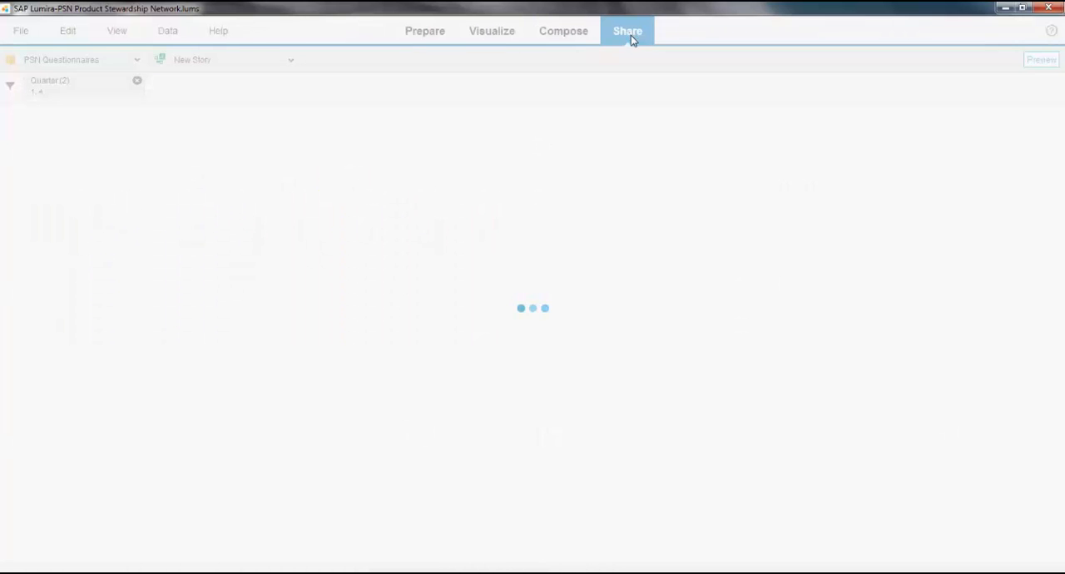